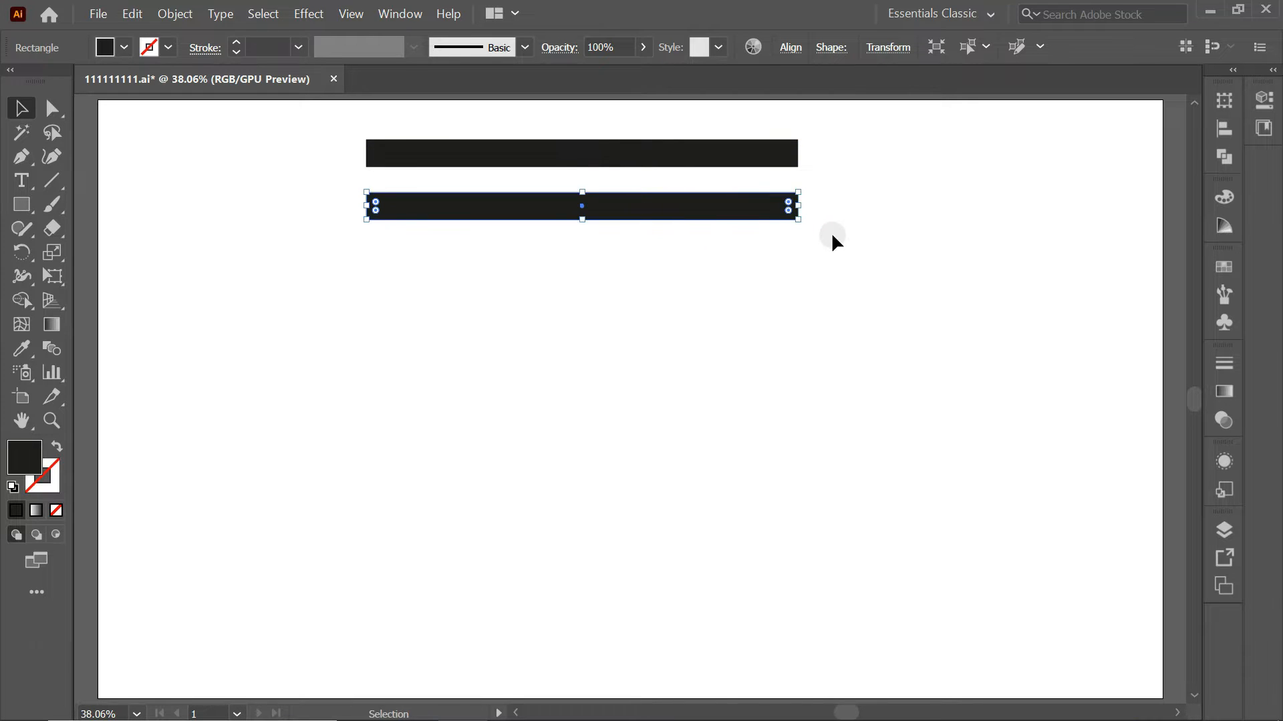
Repeat the last bar duplication downward until ten evenly spaced black bars are stacked
key("ctrl+d")
key("ctrl+d")
key("ctrl+d")
key("ctrl+d")
key("ctrl+d")
key("ctrl+d")
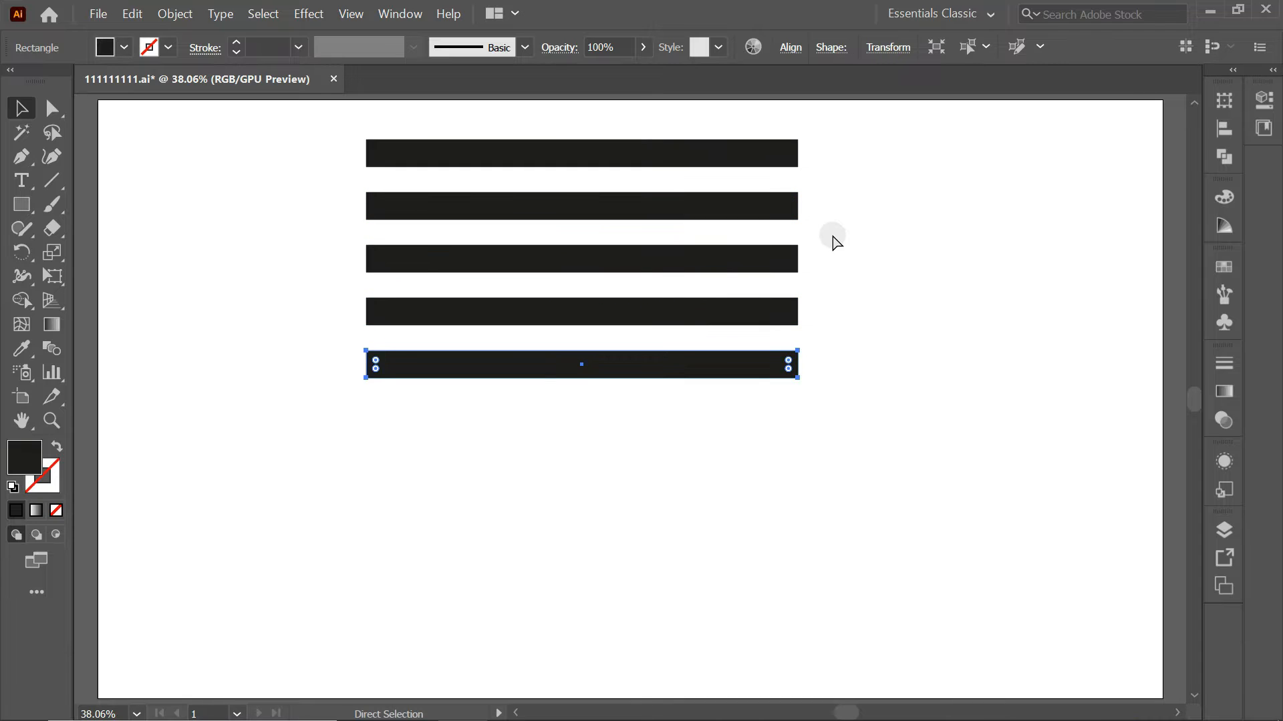
key("ctrl+d")
key("ctrl+d")
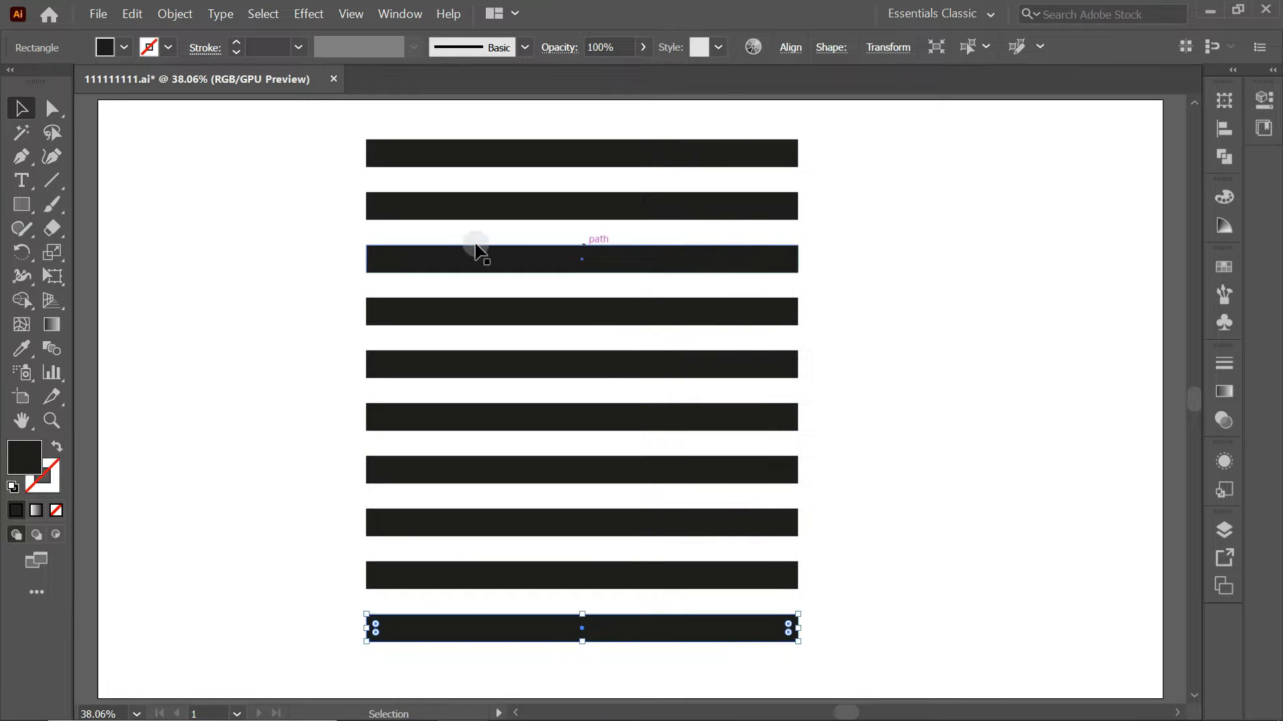
Move all ten bars together slightly up and to the right, toward the middle of the artboard
left_click_drag(245, 135, 781, 563)
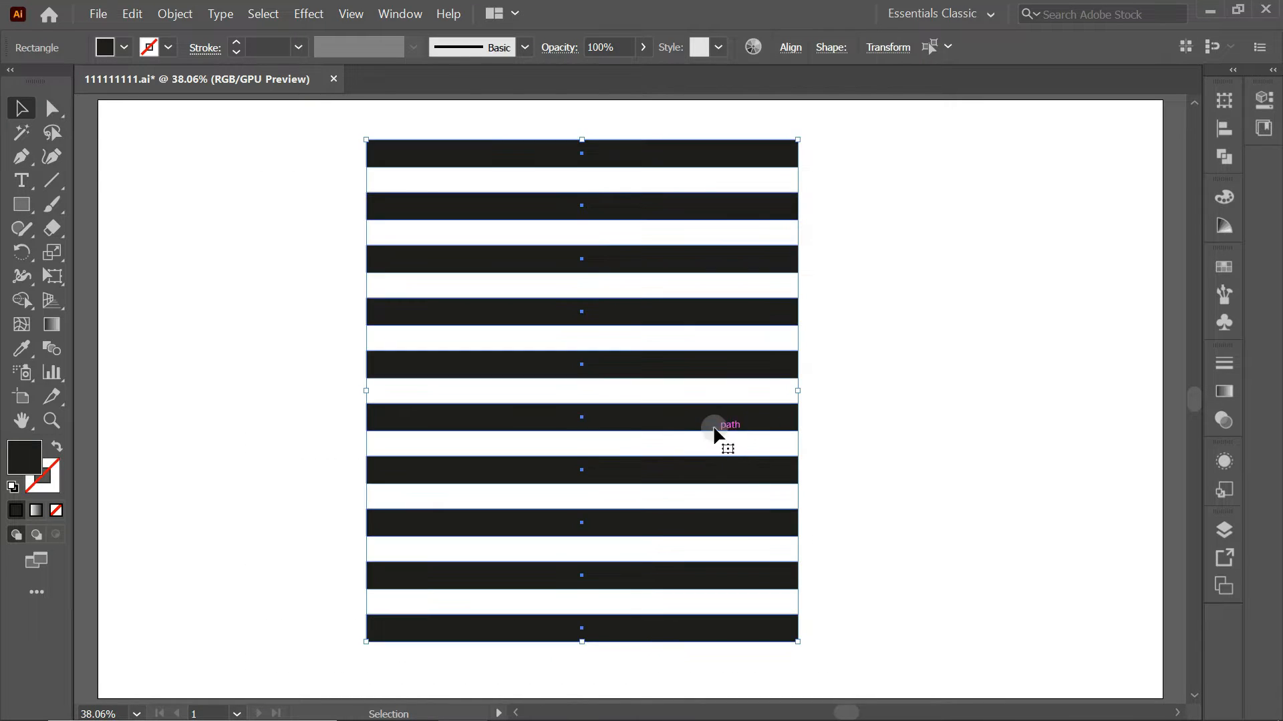
left_click_drag(715, 435, 747, 414)
left_click(988, 377)
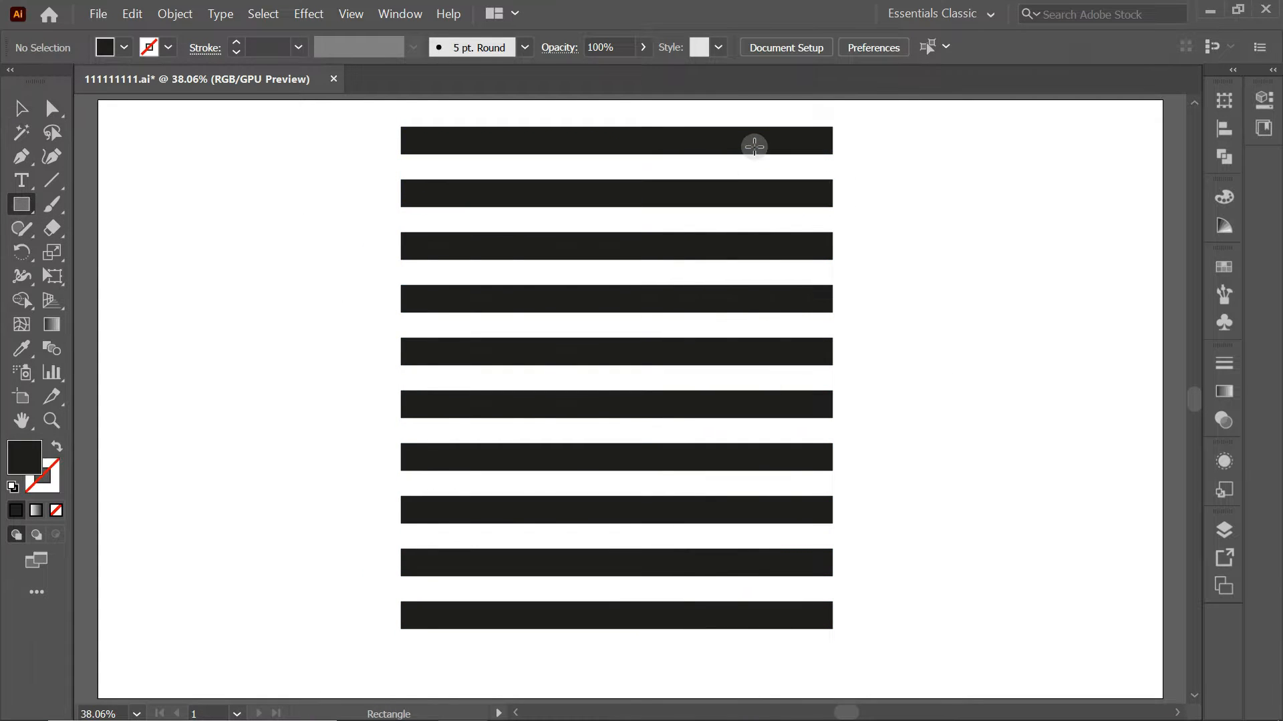
Set the fill to red and draw a square bridging the first two bars near their right ends
left_click(133, 46)
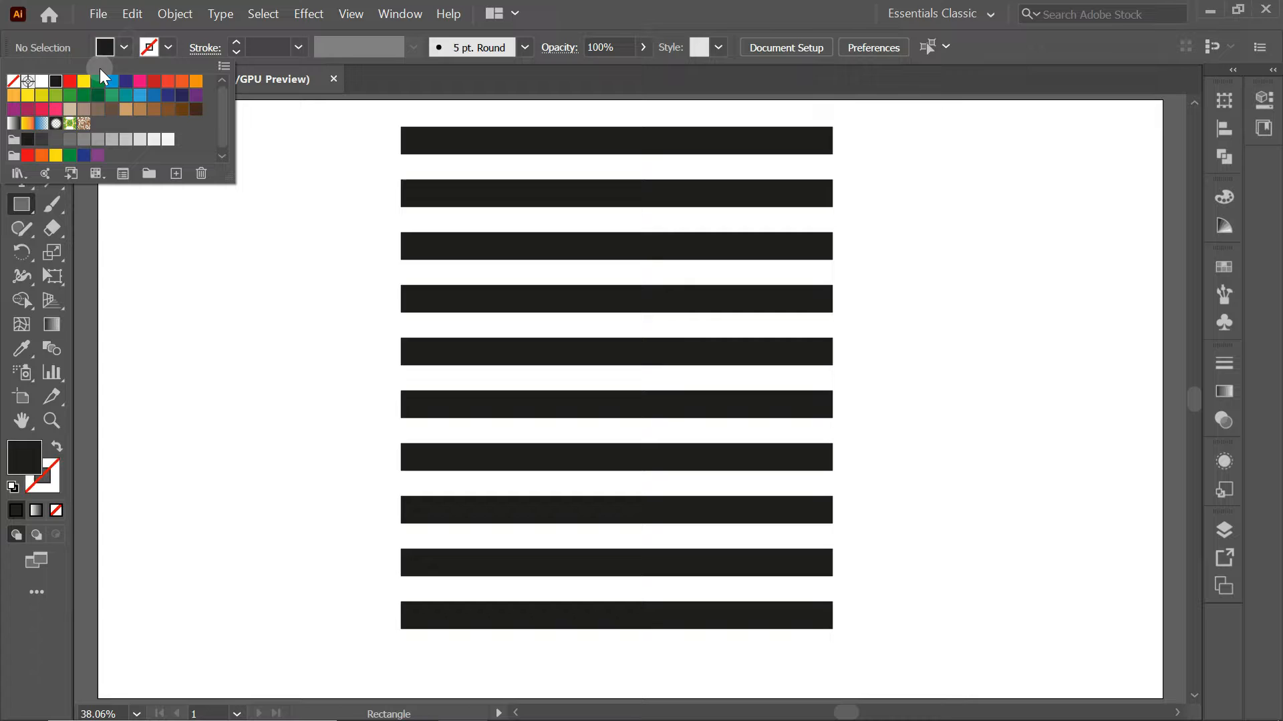
left_click(70, 83)
scroll(734, 194, "up", 2)
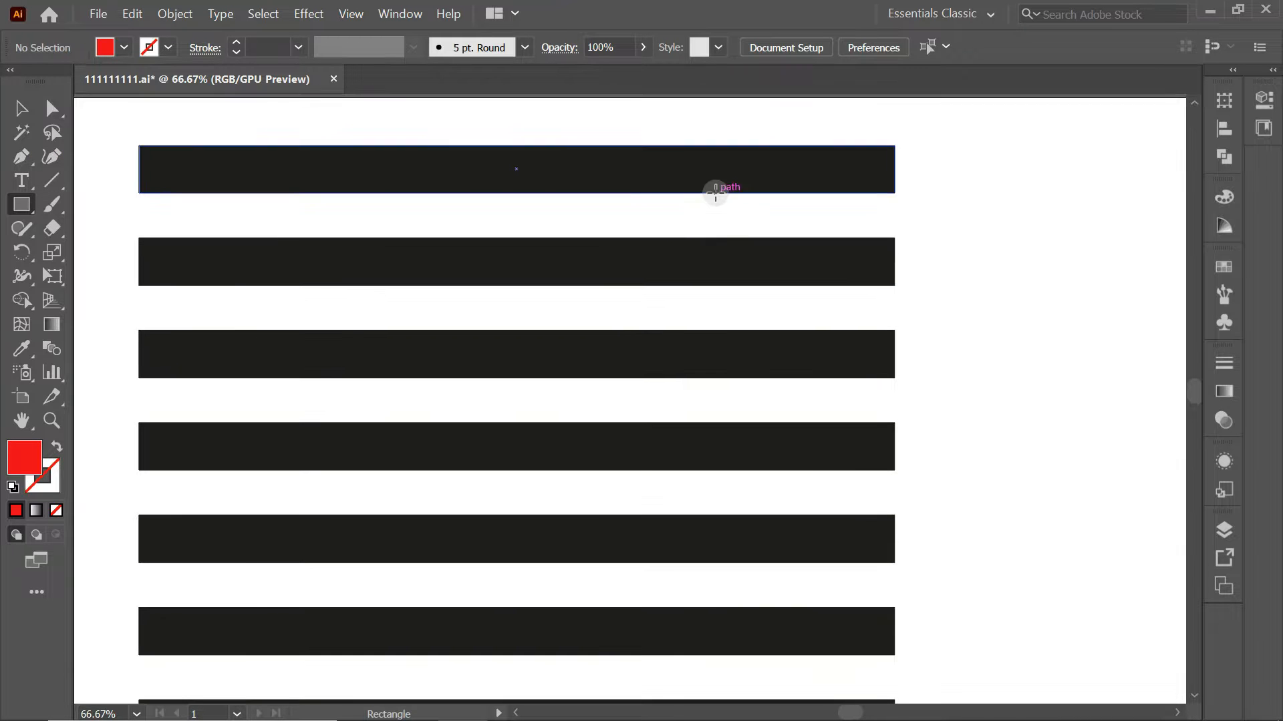
left_click_drag(708, 171, 801, 261)
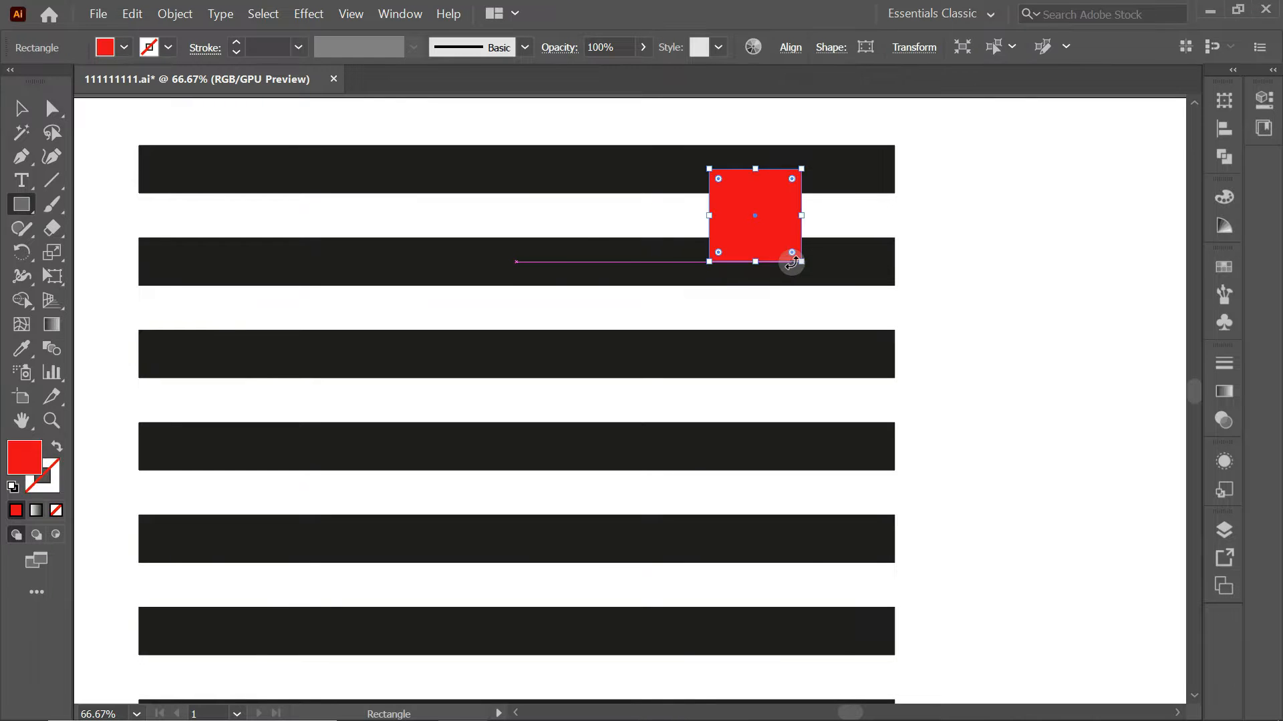
Place copies of the red square over the bar gaps down to the sixth, alternating between right and left in a zigzag
left_click(14, 112)
left_click_drag(758, 221, 816, 387)
scroll(755, 200, "down", 1)
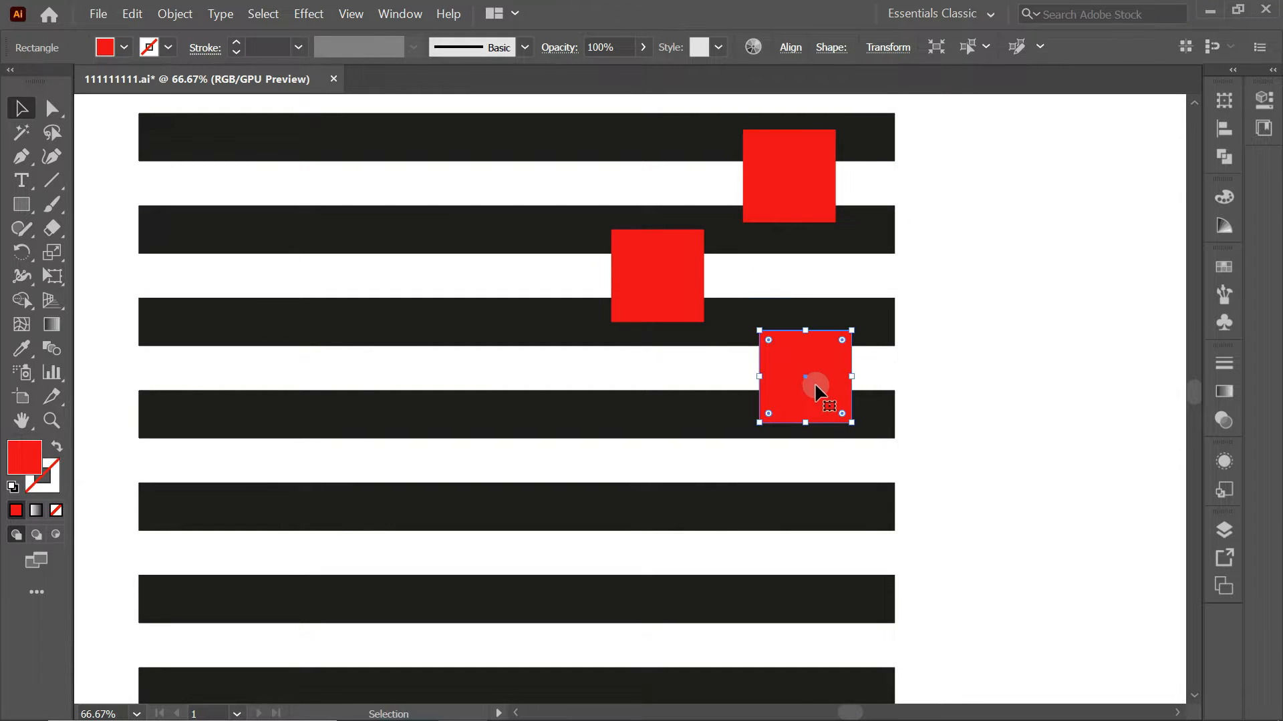
scroll(815, 387, "down", 2)
left_click_drag(770, 321, 827, 471)
scroll(827, 471, "down", 1)
left_click_drag(827, 427, 688, 509)
Continue the zigzag with three more red square copies bridging the last three bar gaps
scroll(683, 503, "down", 1)
left_click_drag(668, 450, 808, 548)
scroll(809, 545, "down", 2)
left_click_drag(808, 450, 666, 559)
scroll(666, 559, "down", 1)
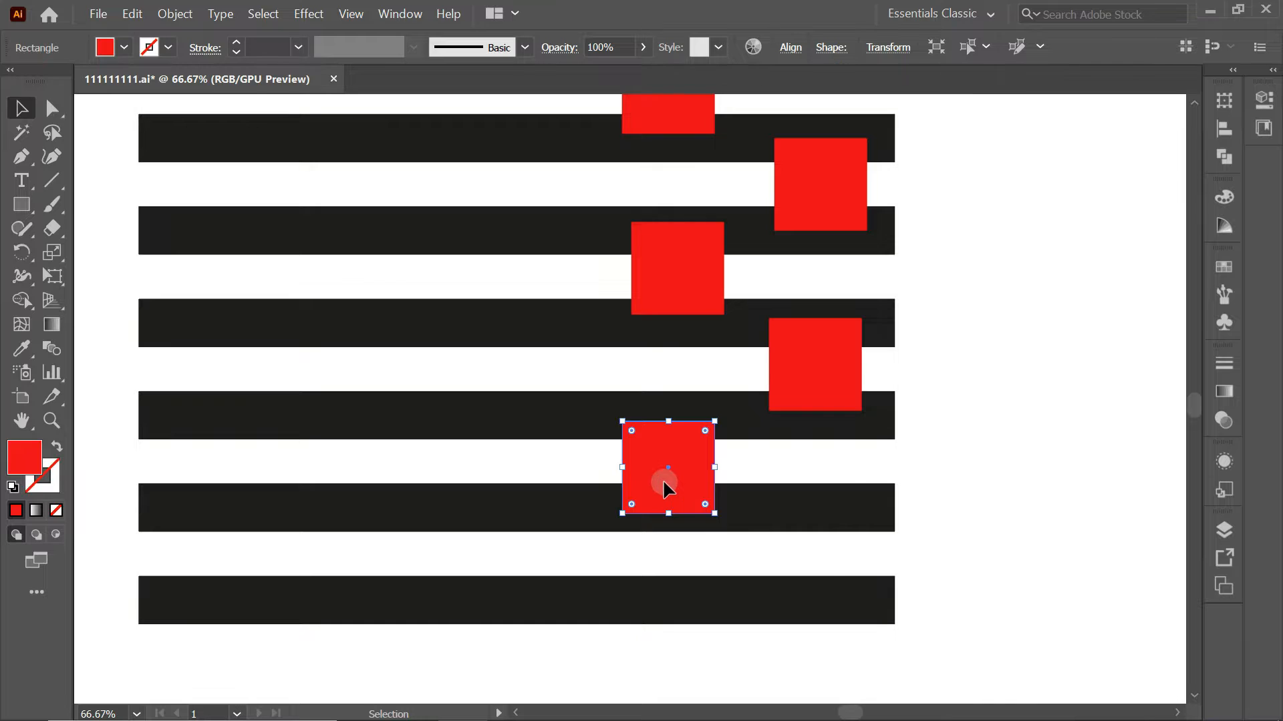
left_click_drag(664, 487, 823, 538)
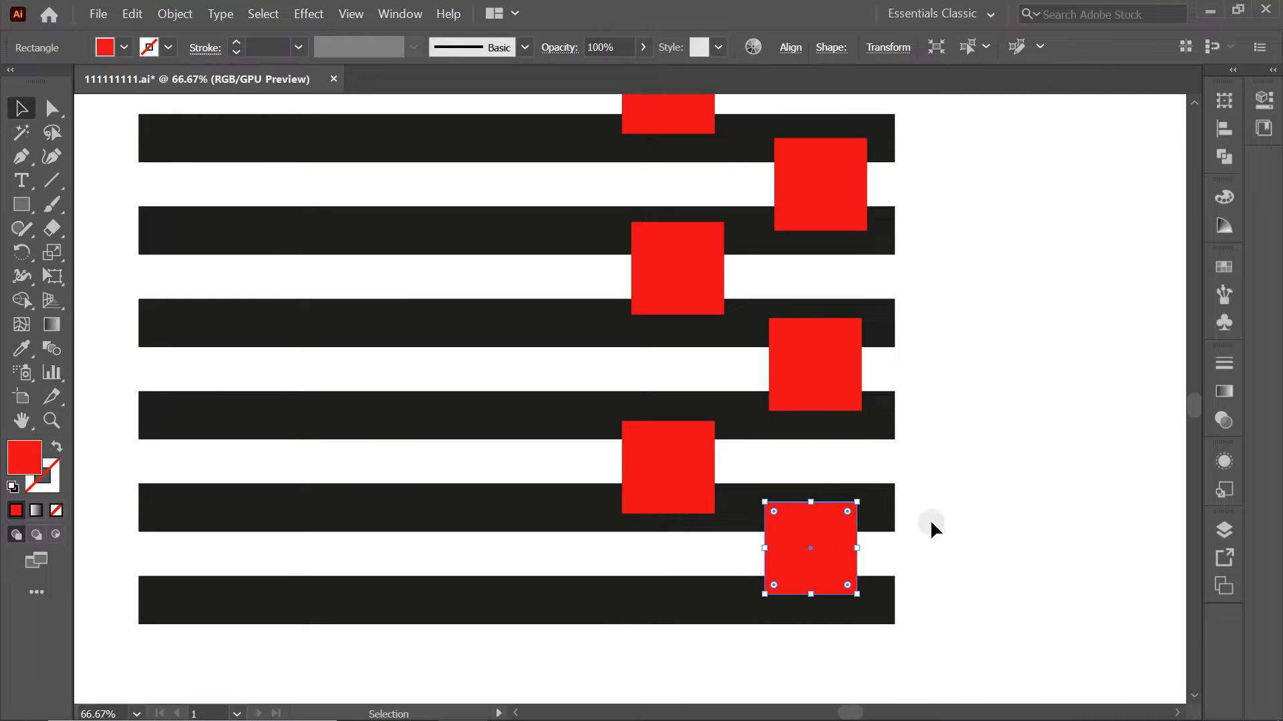
Extend the right ends of the top three bars to uneven lengths, with the second bar the longest
key("ctrl+0")
left_click(881, 198)
left_click(833, 143)
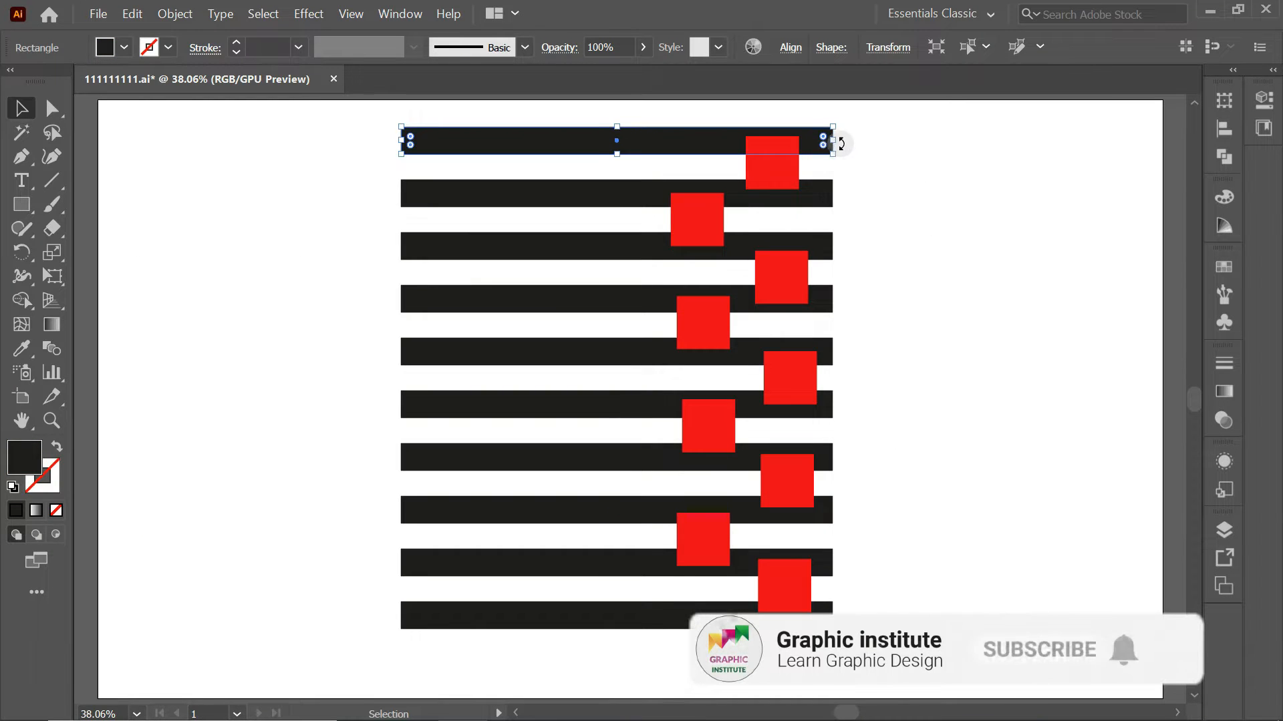
left_click_drag(835, 141, 897, 142)
left_click(823, 194)
left_click_drag(833, 193, 943, 194)
left_click(829, 247)
left_click_drag(833, 246, 903, 248)
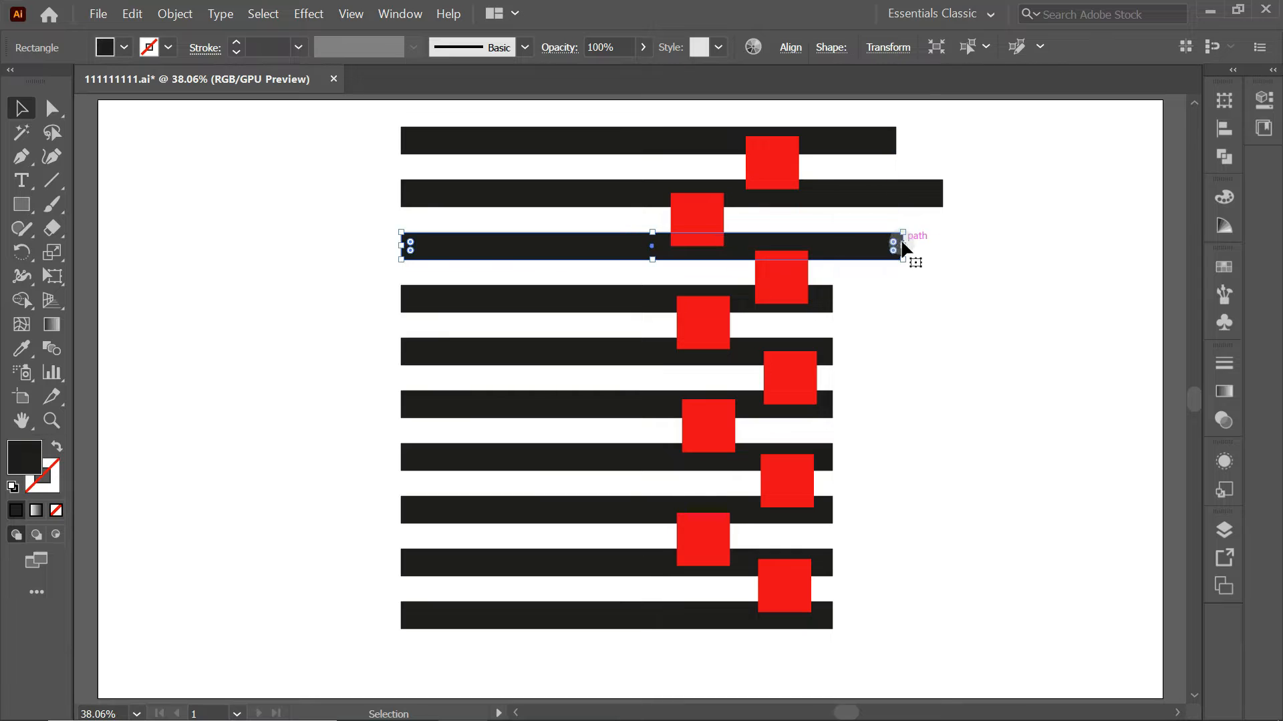
Extend the right ends of the fourth, fifth and sixth bars unevenly, with the fifth reaching farthest
left_click(831, 299)
left_click_drag(832, 299, 966, 300)
left_click(832, 352)
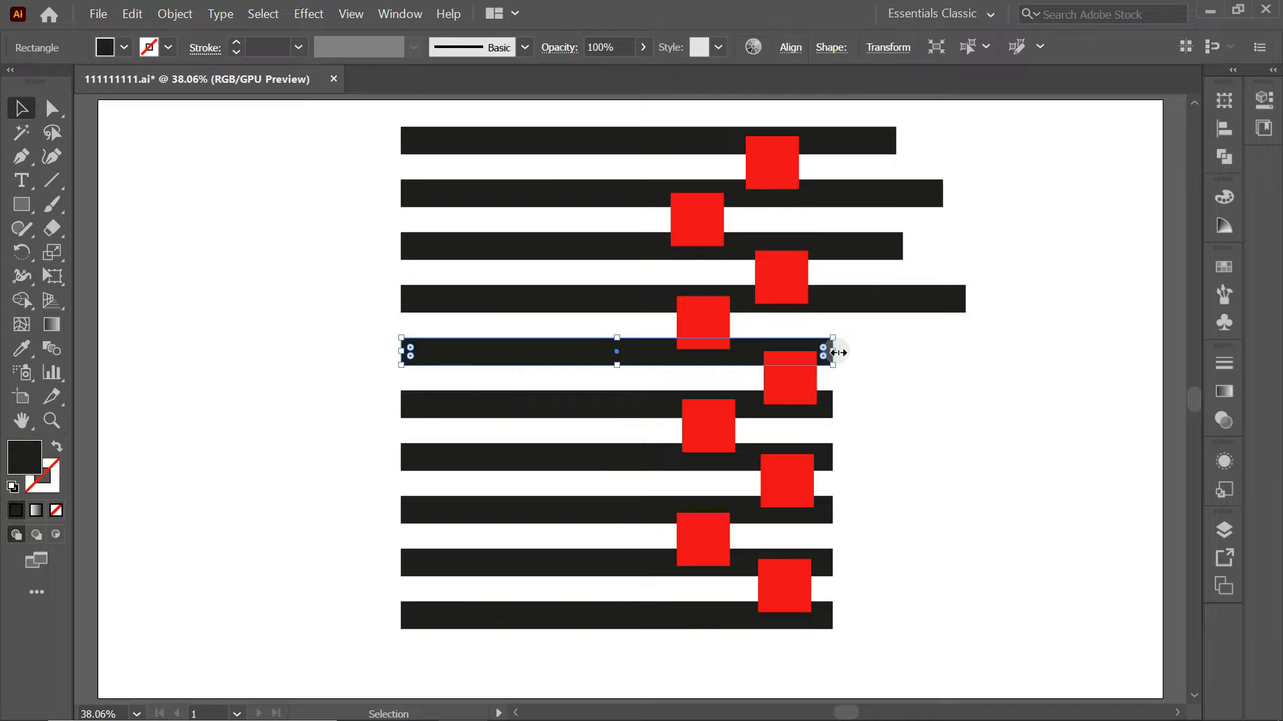
left_click_drag(832, 352, 1038, 339)
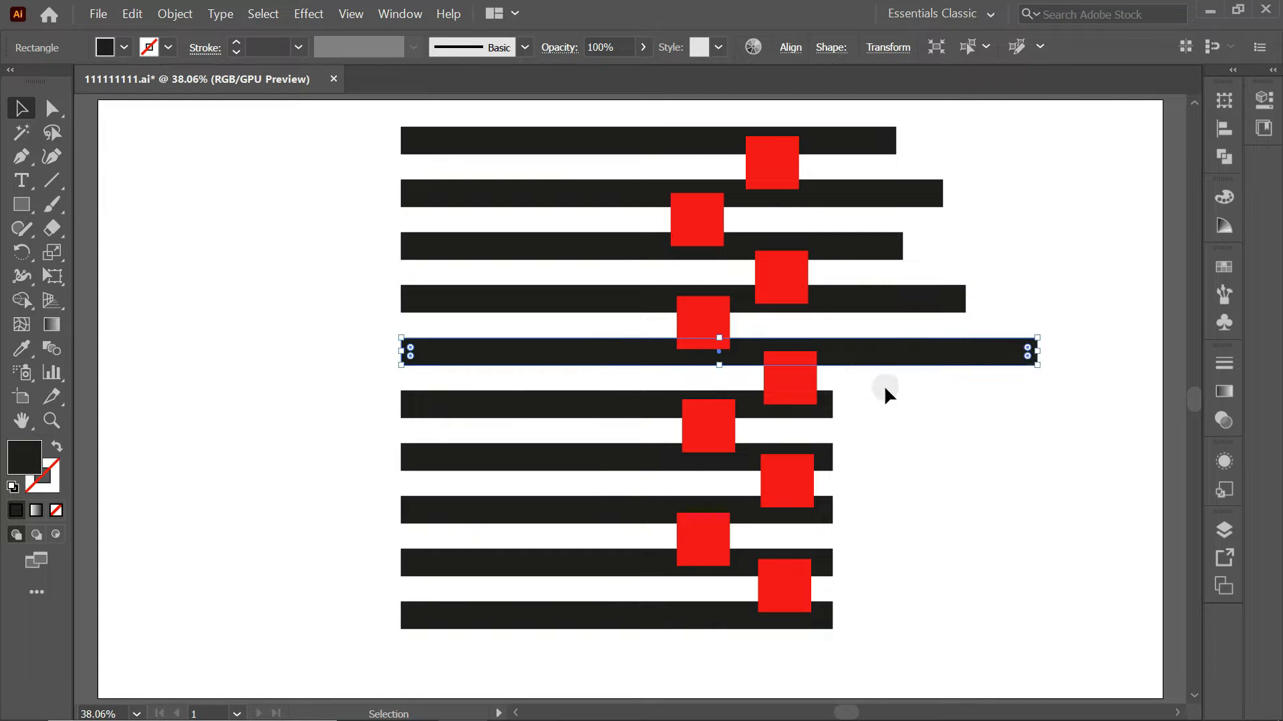
left_click(831, 404)
left_click_drag(832, 405, 954, 406)
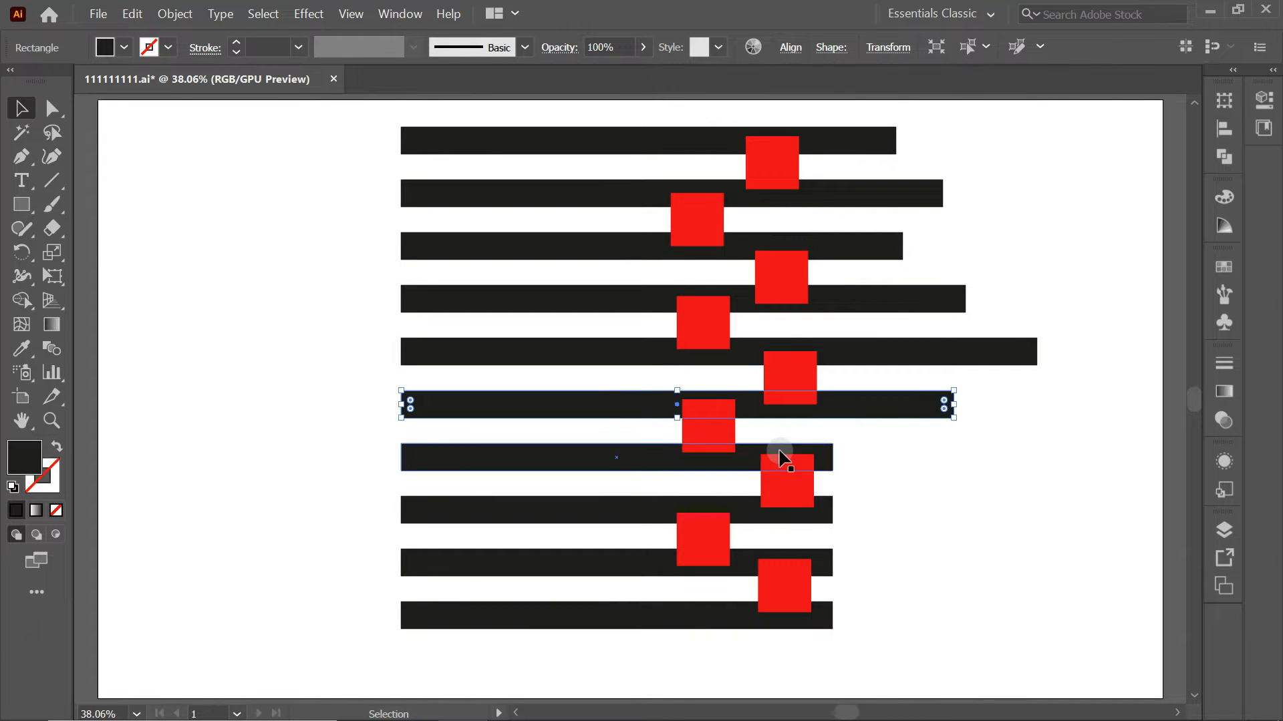
Extend the right ends of the bottom four bars to differing lengths, with the eighth bar the longest
left_click(831, 458)
left_click_drag(833, 457, 942, 477)
scroll(901, 461, "down", 1)
left_click(831, 477)
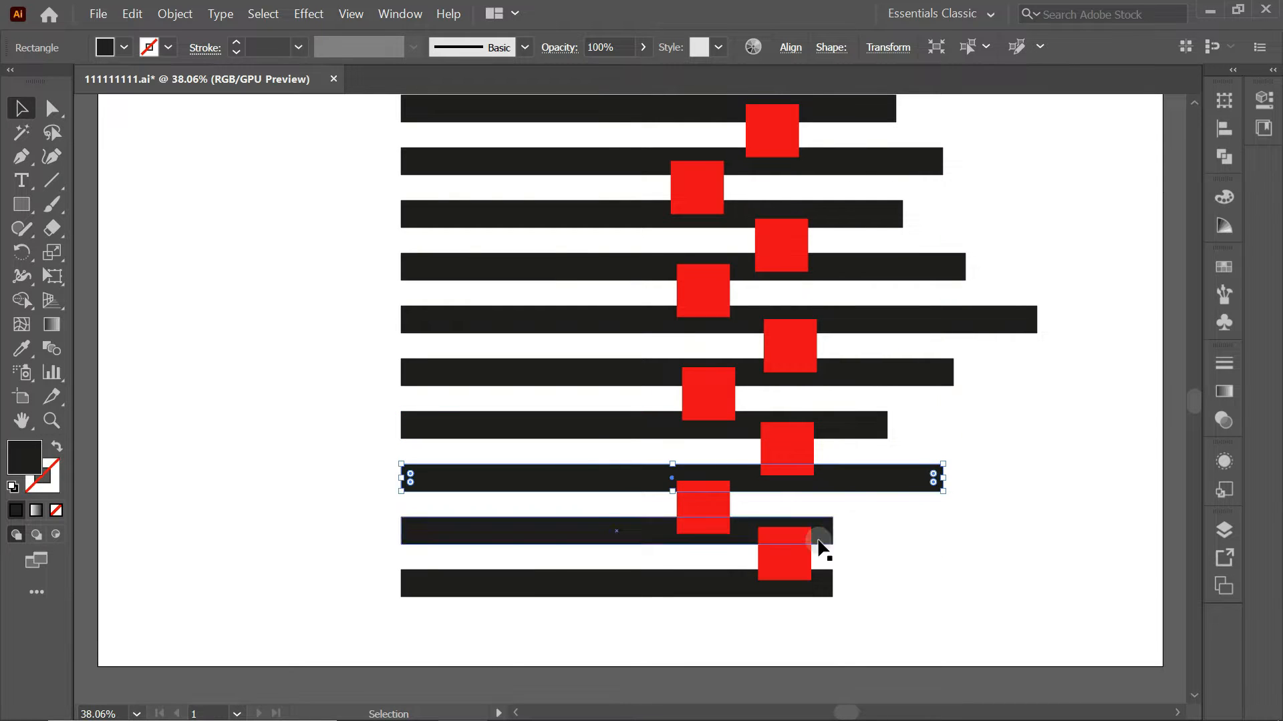
scroll(851, 504, "down", 1)
left_click(828, 512)
left_click_drag(832, 515, 910, 516)
left_click(832, 568)
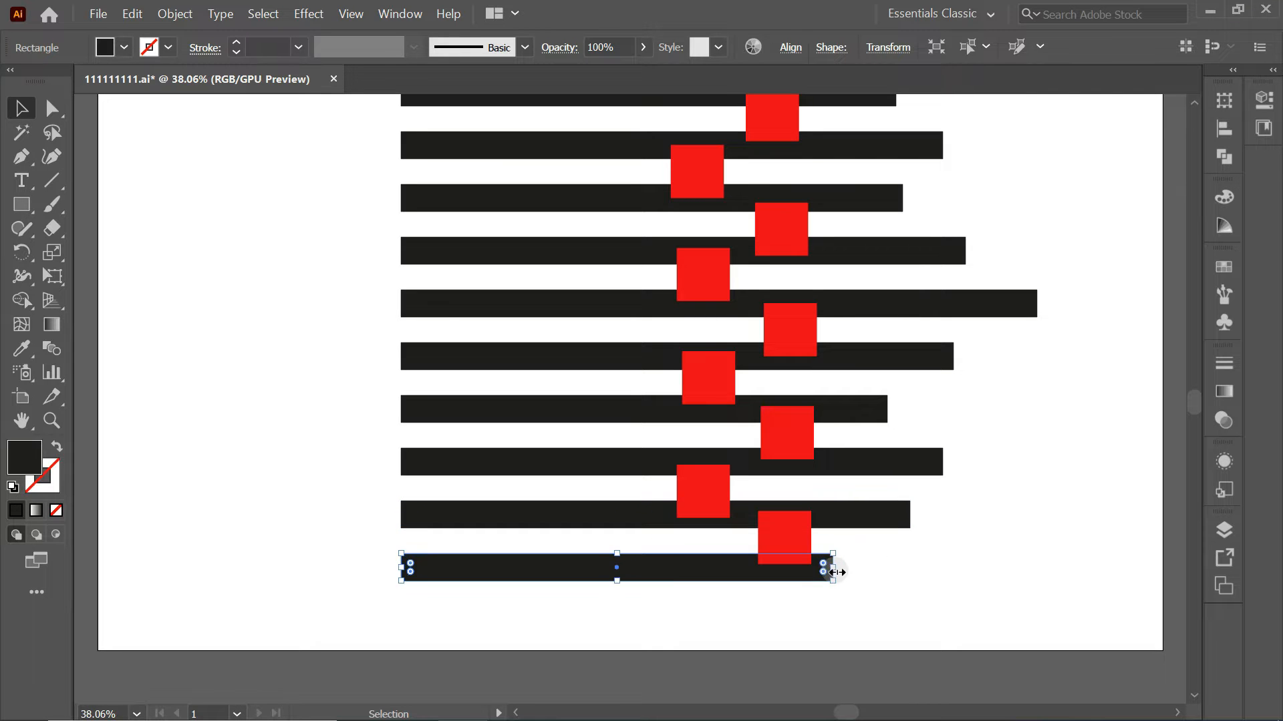
left_click_drag(832, 568, 871, 568)
scroll(950, 527, "down", 1)
scroll(952, 526, "up", 1)
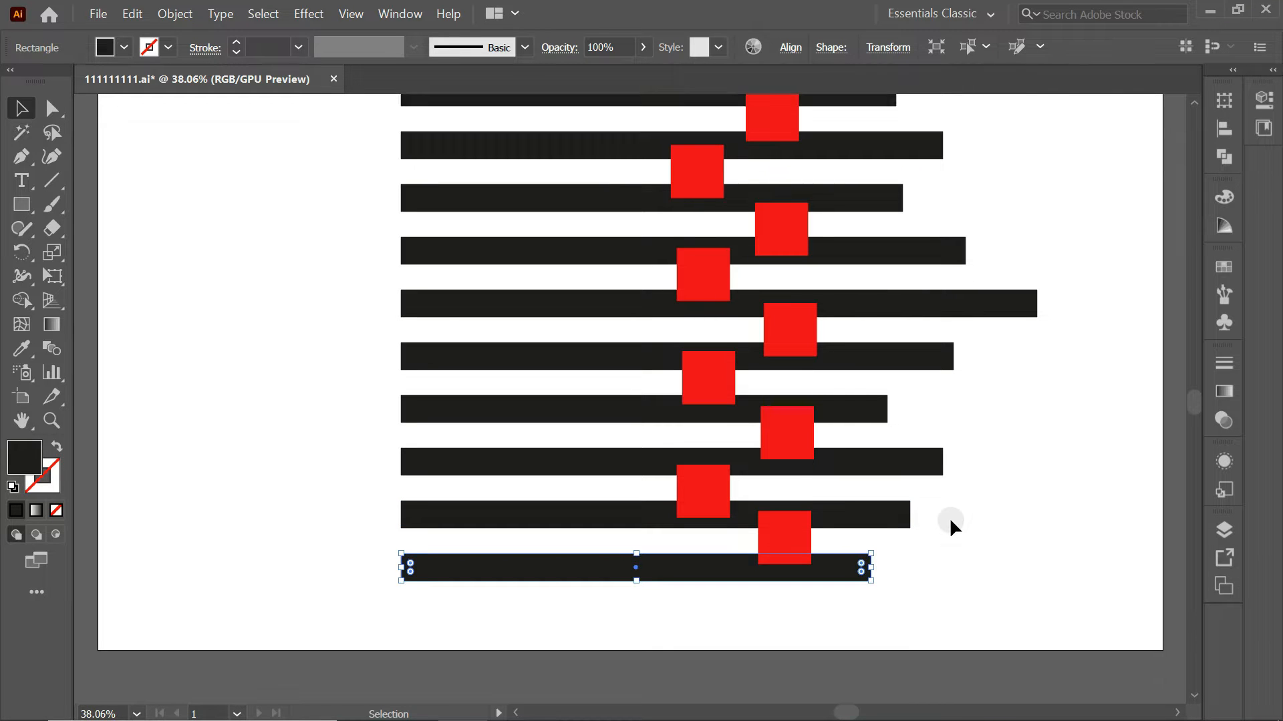
scroll(972, 512, "up", 3)
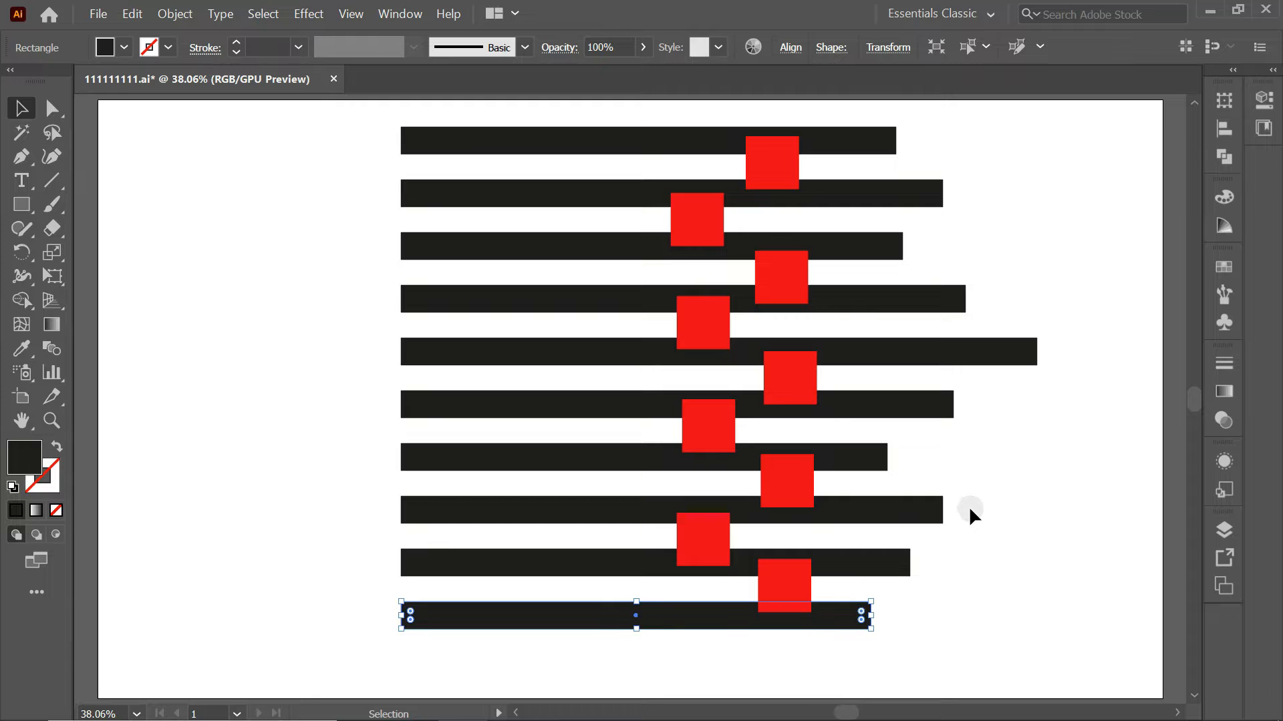
Shorten all ten bars together from their left ends, keeping those ends aligned
left_click(967, 509)
left_click_drag(360, 120, 474, 665)
left_click_drag(401, 377, 449, 379)
left_click(302, 355)
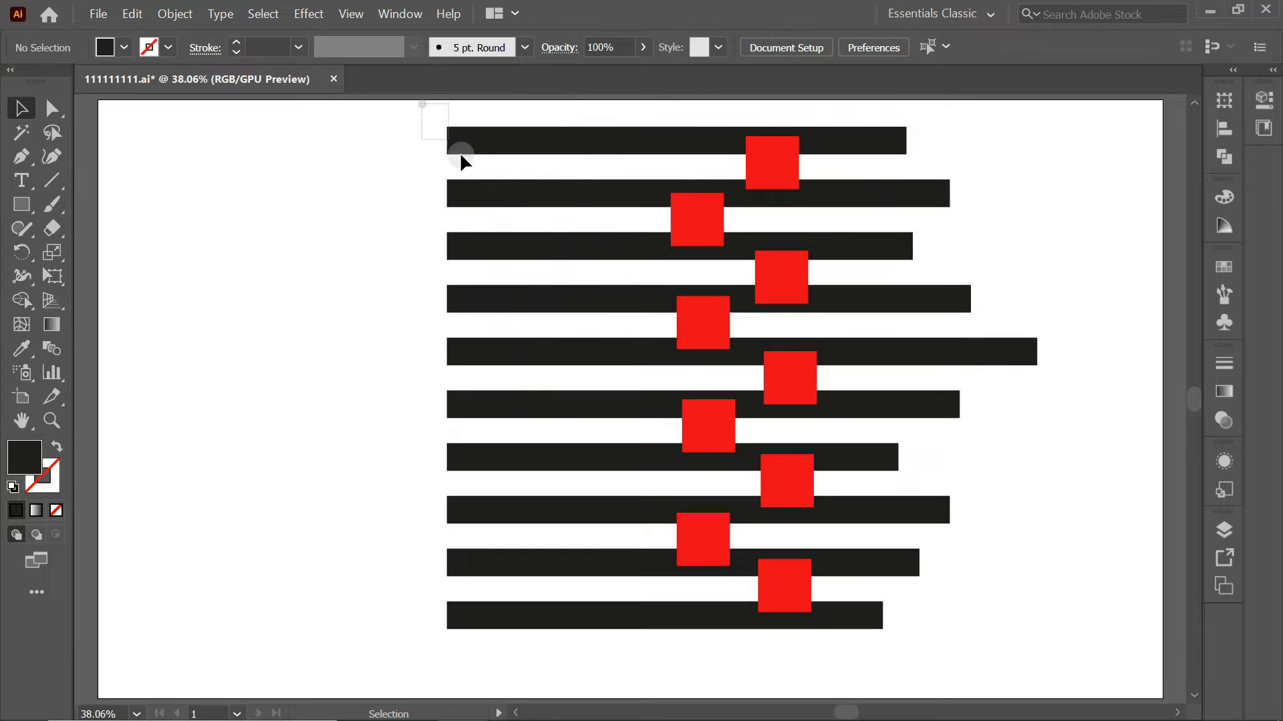
Unite all the bars and red squares into a single shape with Pathfinder
left_click_drag(461, 155, 995, 672)
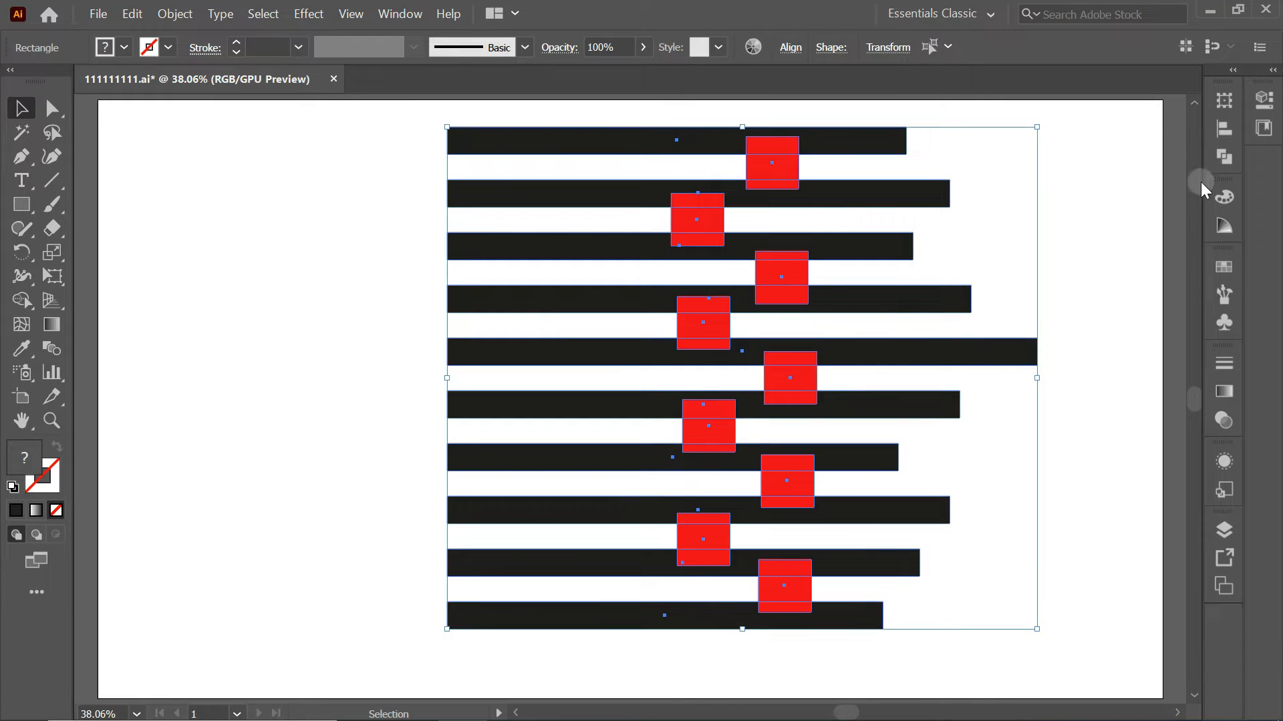
left_click(1215, 127)
left_click(1118, 95)
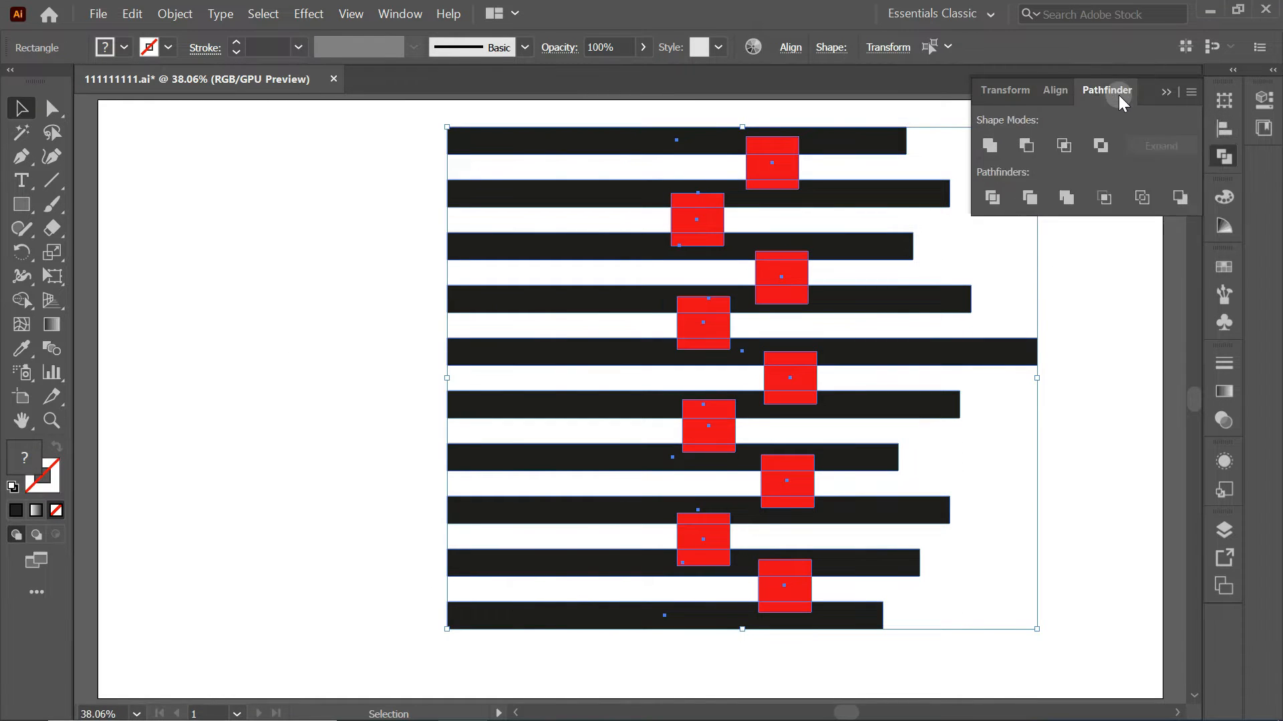
left_click(968, 153)
left_click(990, 147)
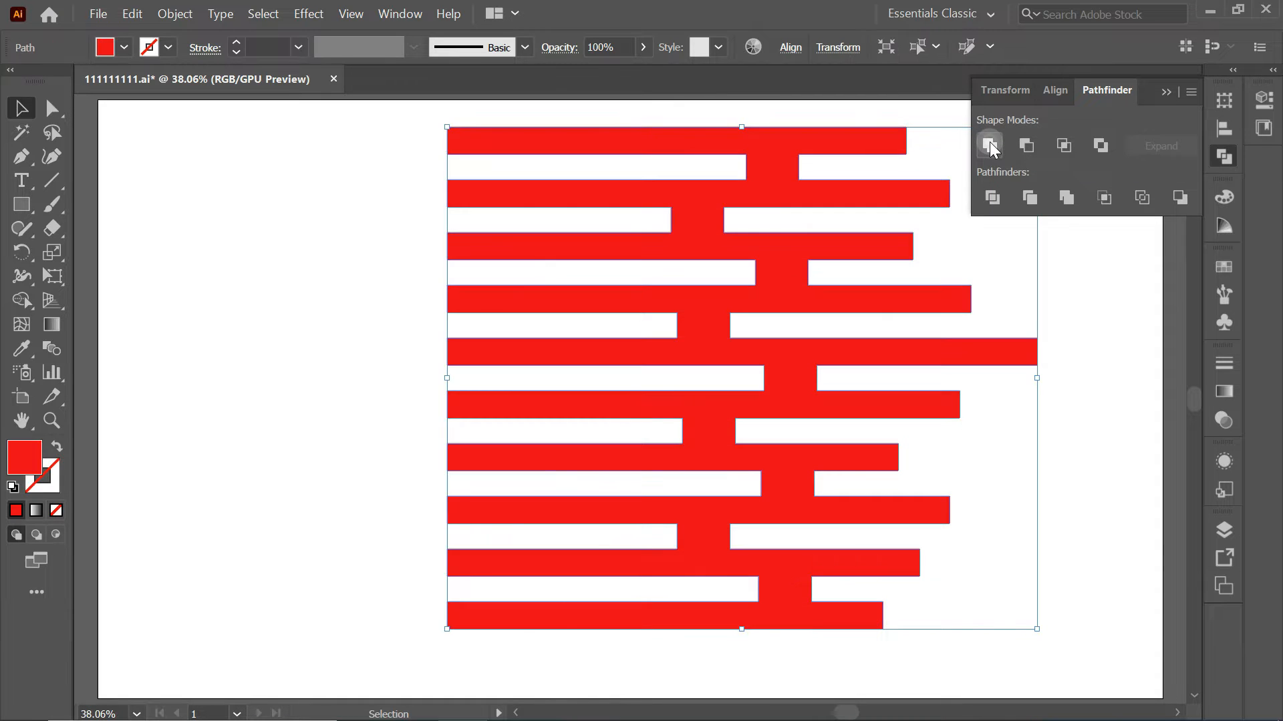
left_click(1163, 93)
left_click(405, 152)
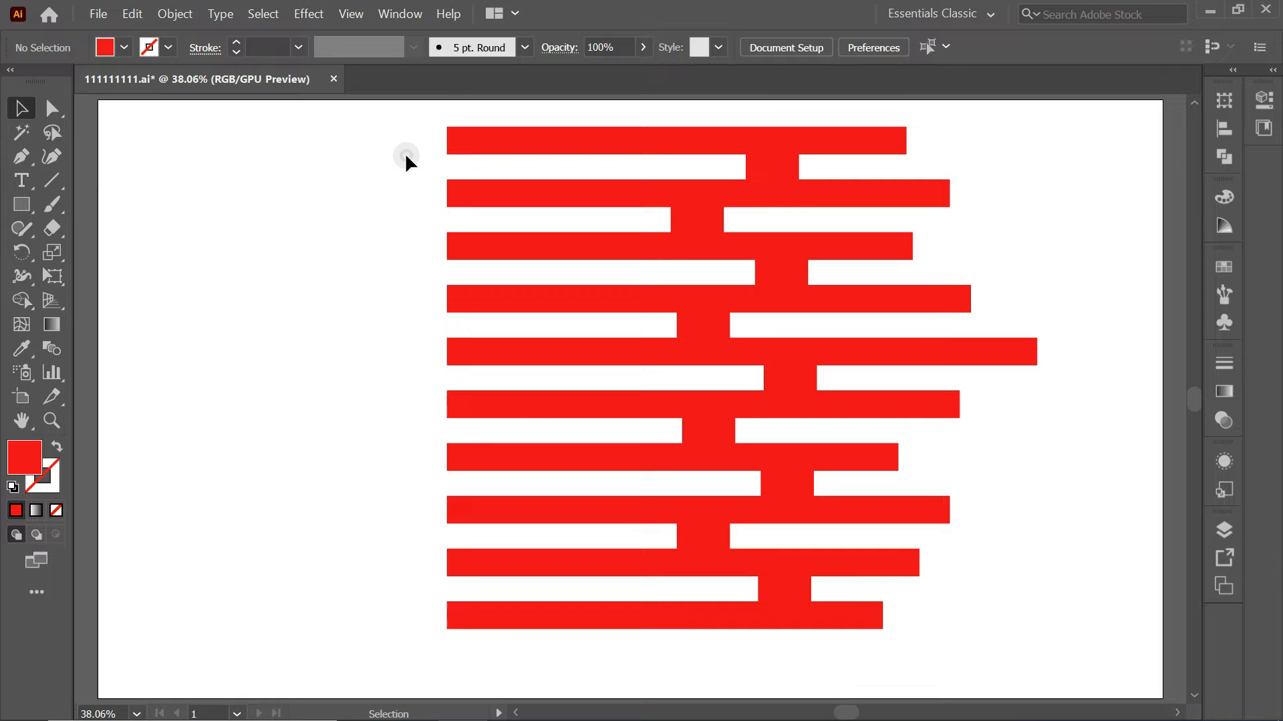
Round all corners of the united shape to the maximum radius, about 22.89 px
left_click(550, 140)
left_click(53, 107)
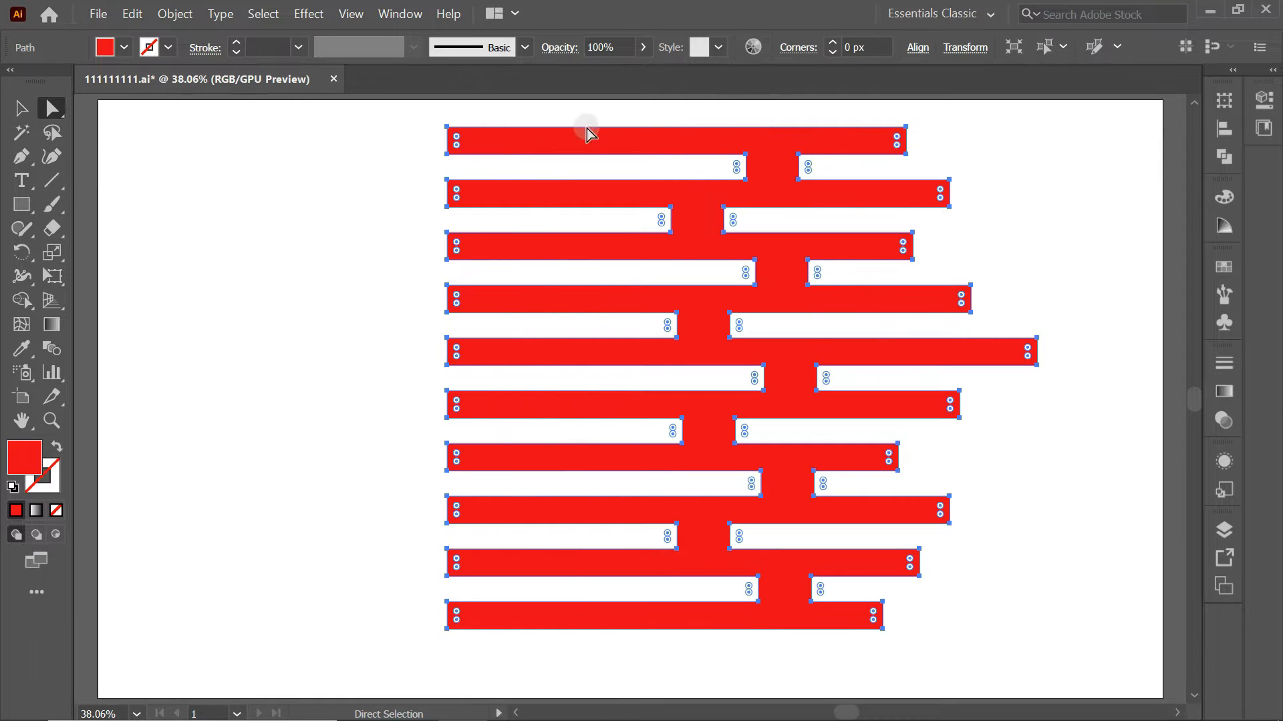
scroll(903, 141, "up", 3)
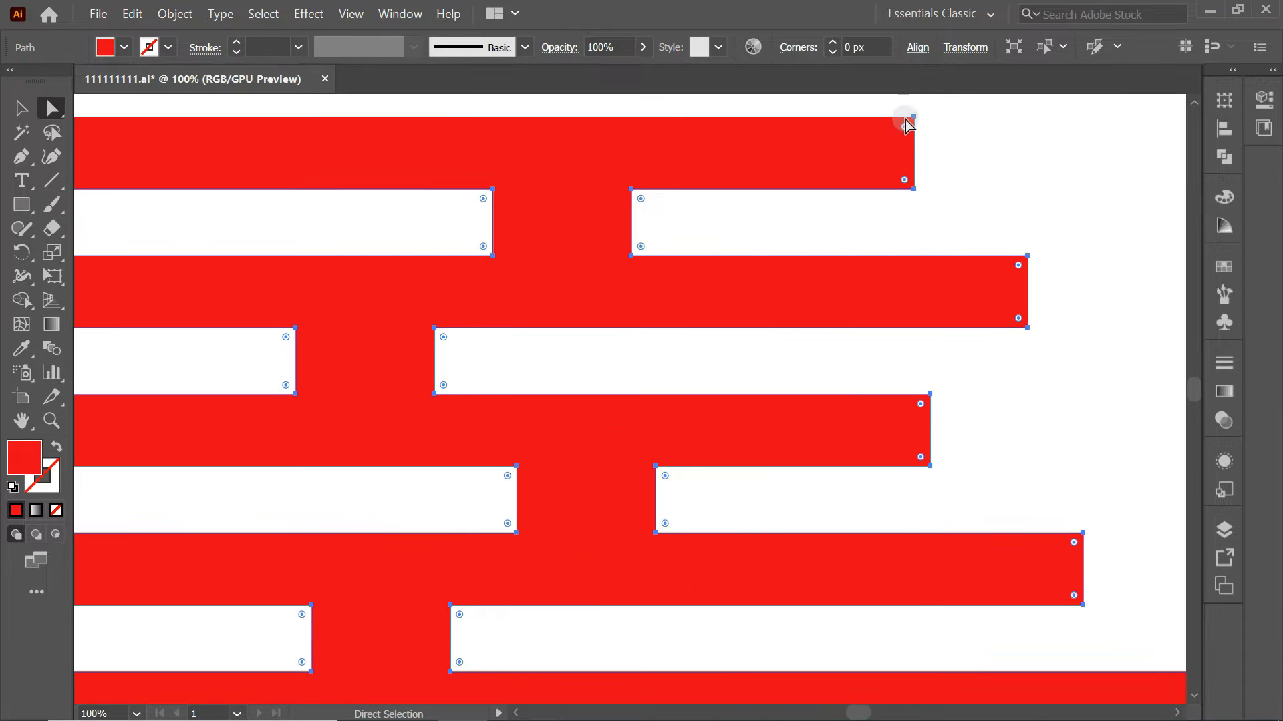
left_click_drag(904, 128, 721, 215)
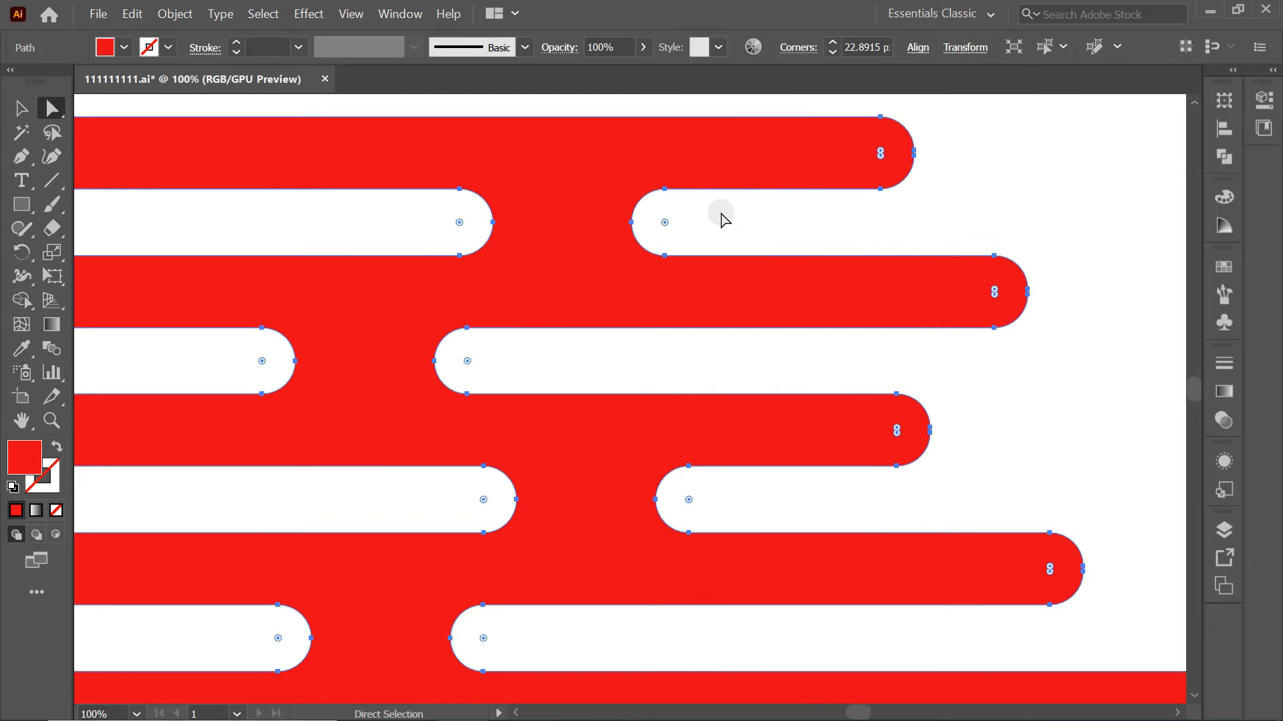
scroll(722, 215, "down", 3)
key("ctrl")
scroll(746, 249, "up", 1)
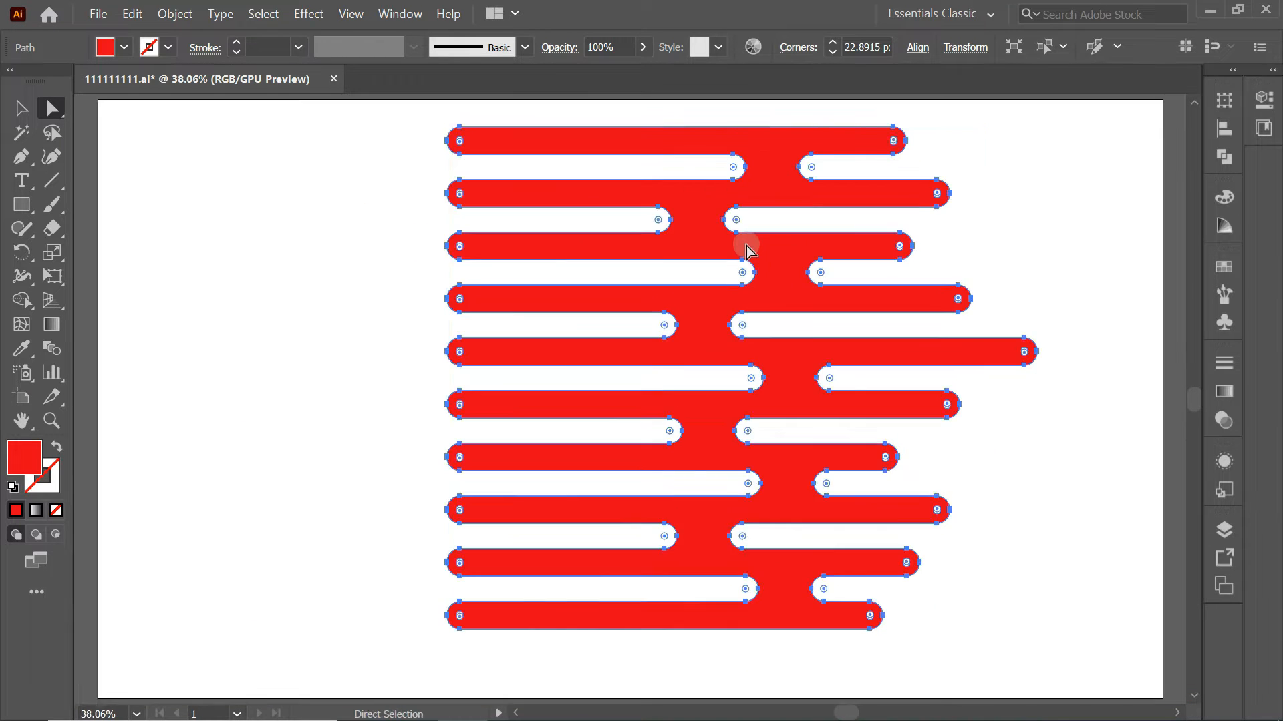
Center the rounded shape horizontally on the artboard
left_click(1224, 128)
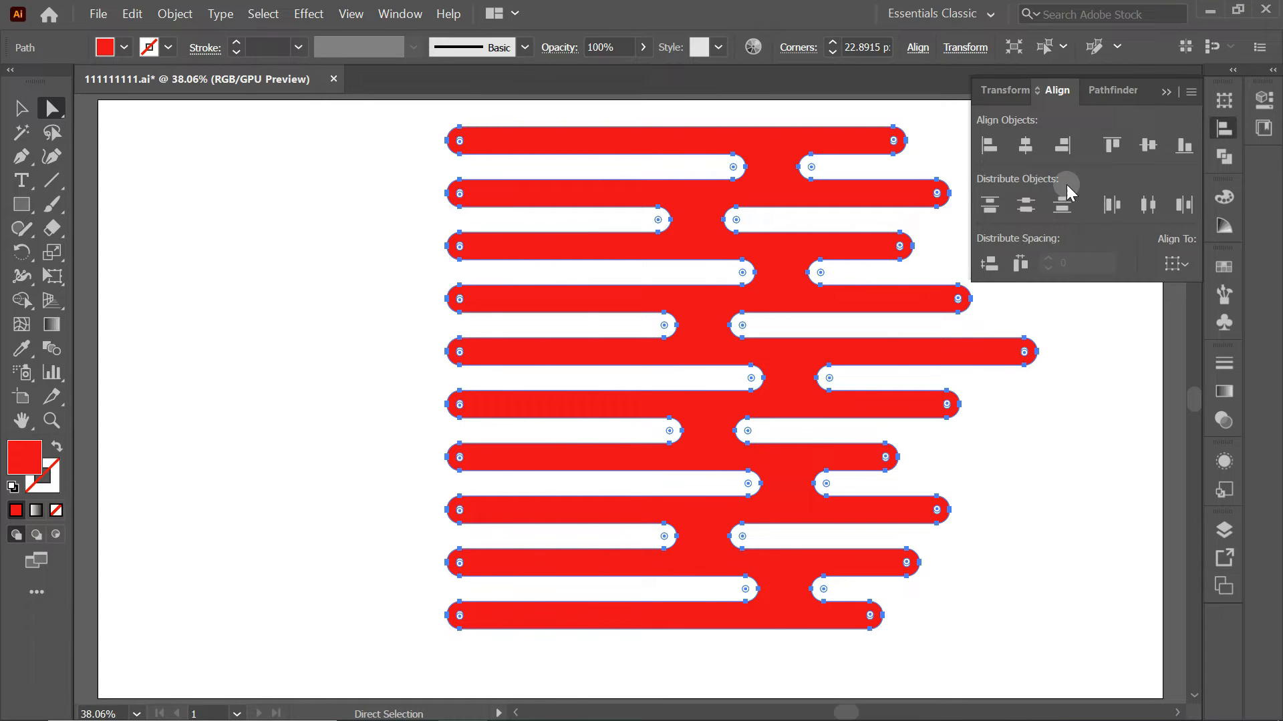
left_click(1025, 145)
left_click(1078, 197)
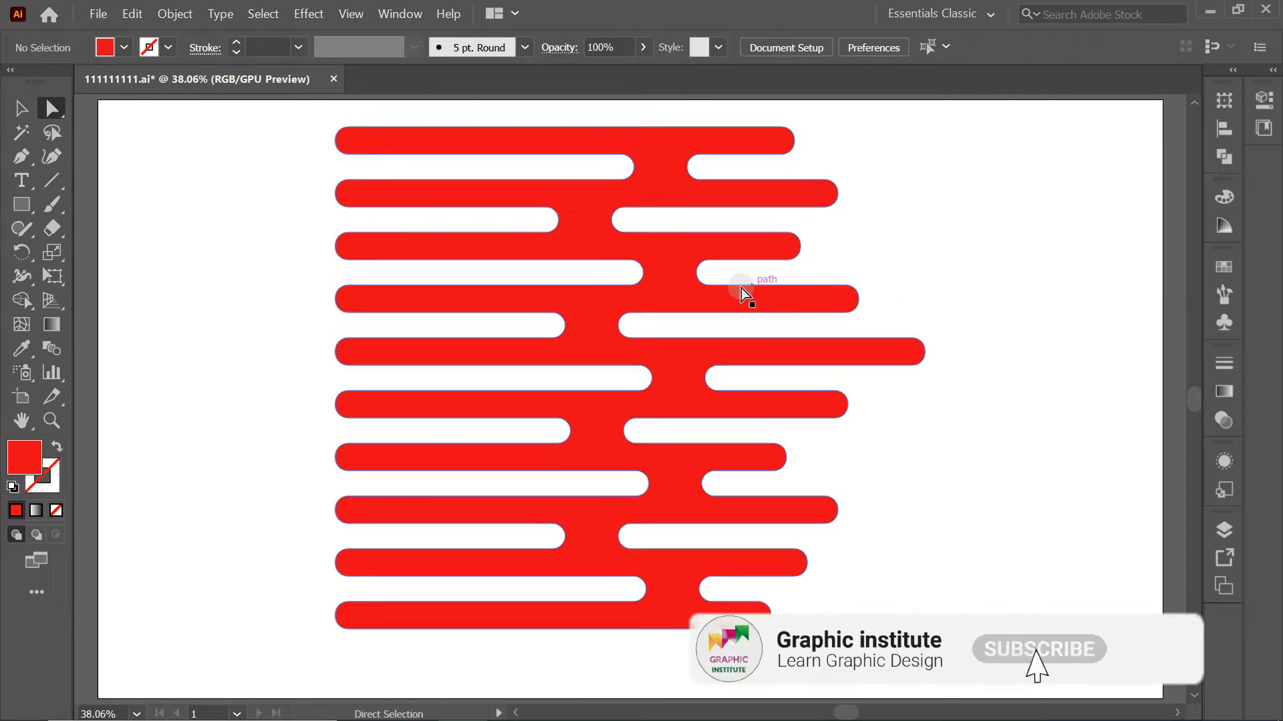
Change the fill of the rounded shape to black
key("v")
left_click(680, 204)
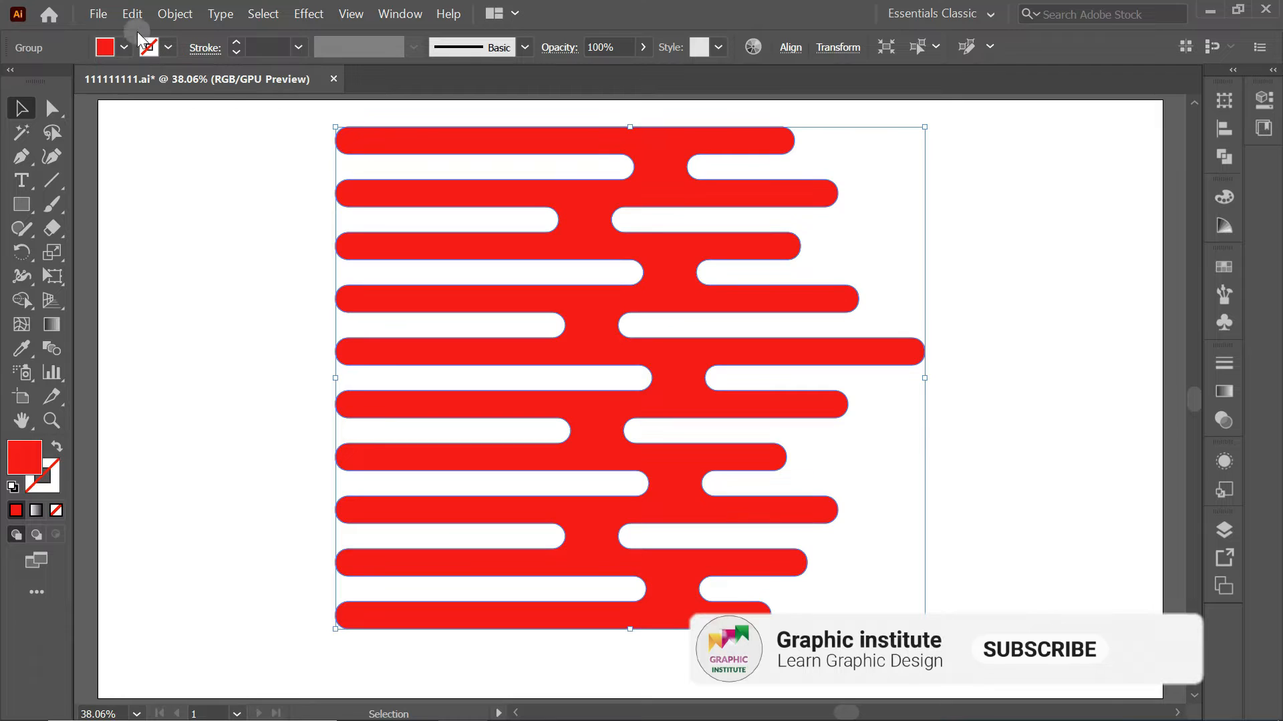
left_click(123, 46)
left_click(55, 81)
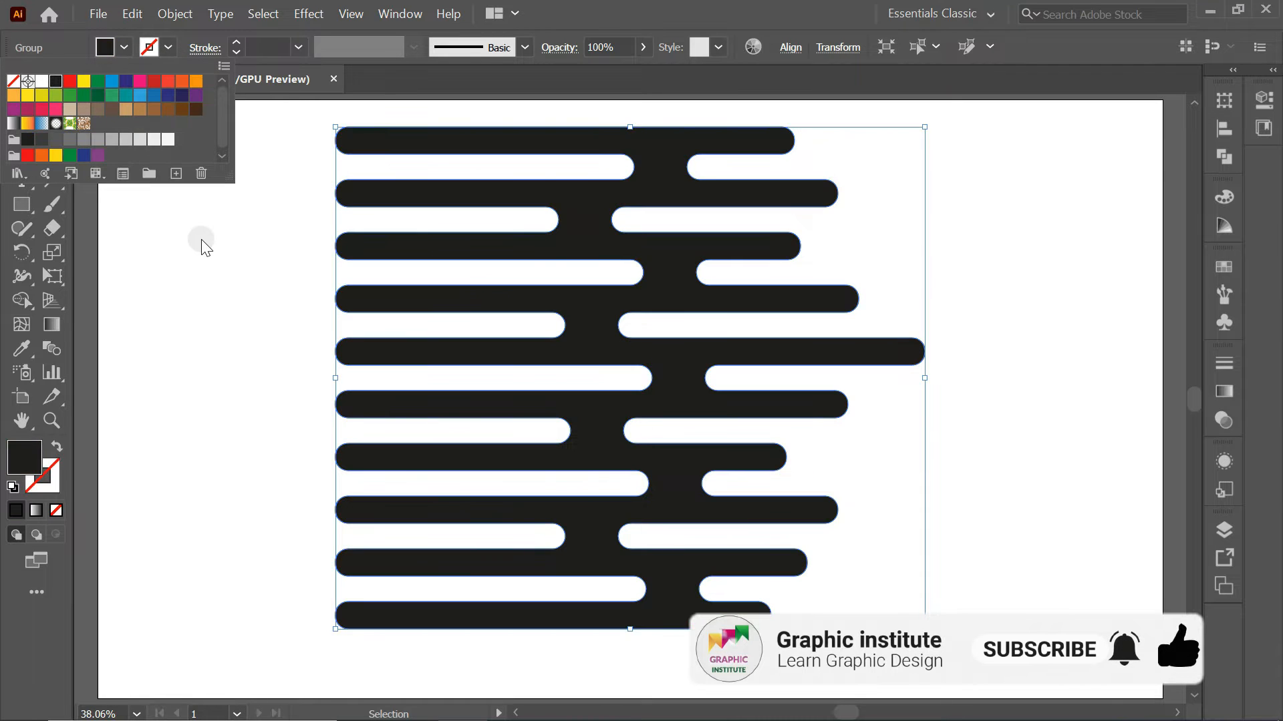
left_click(203, 242)
Save the black rounded stripe shape as a dynamic movie clip symbol named 00
left_click(1227, 323)
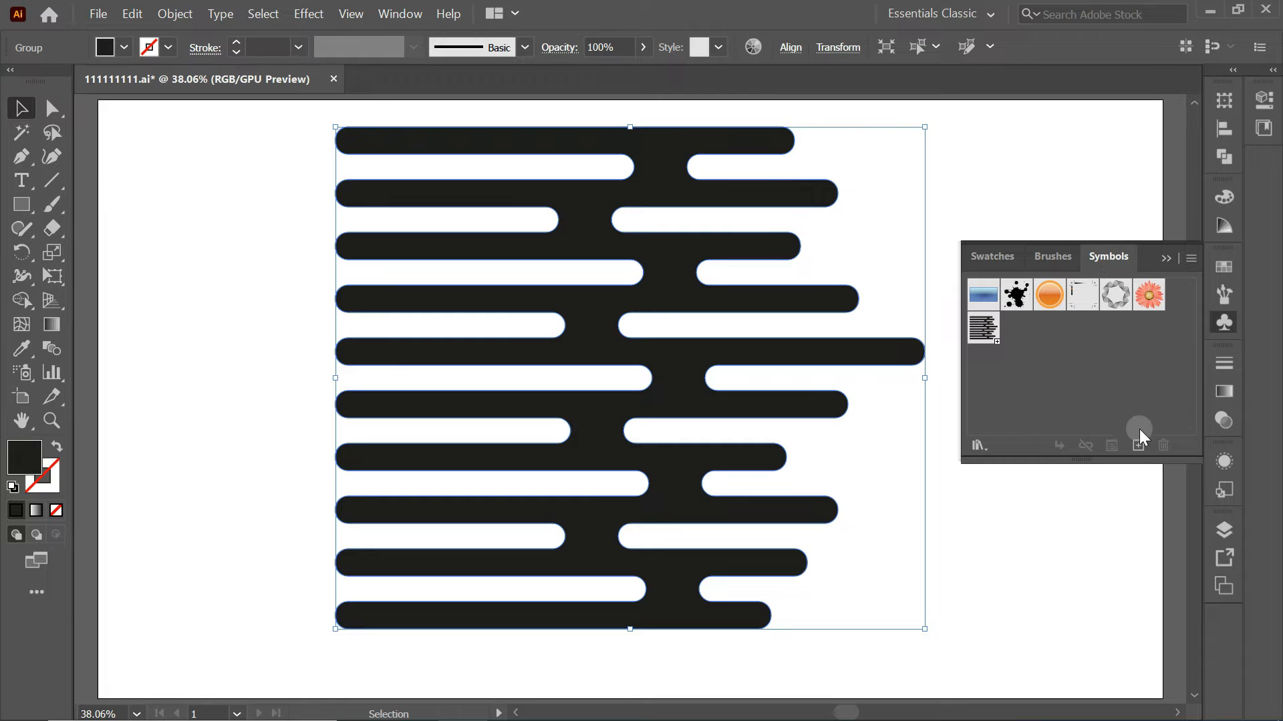
left_click(1138, 445)
key("BackSpace")
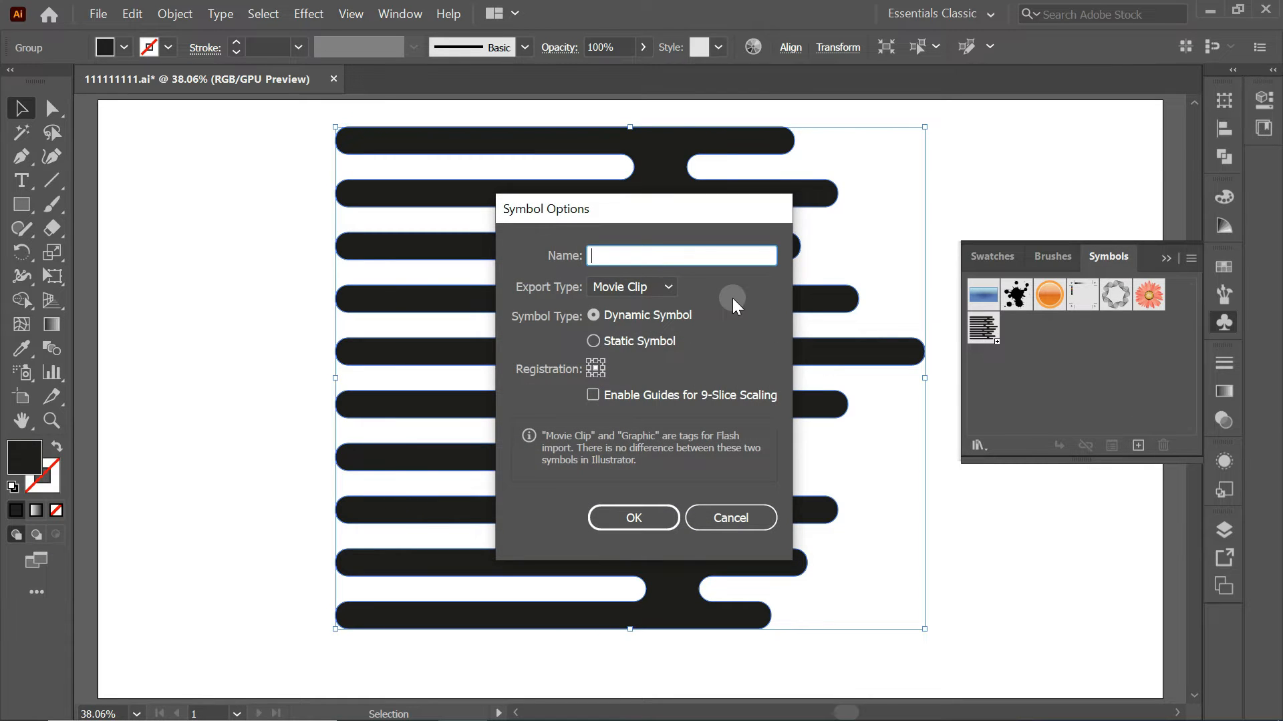
type("00")
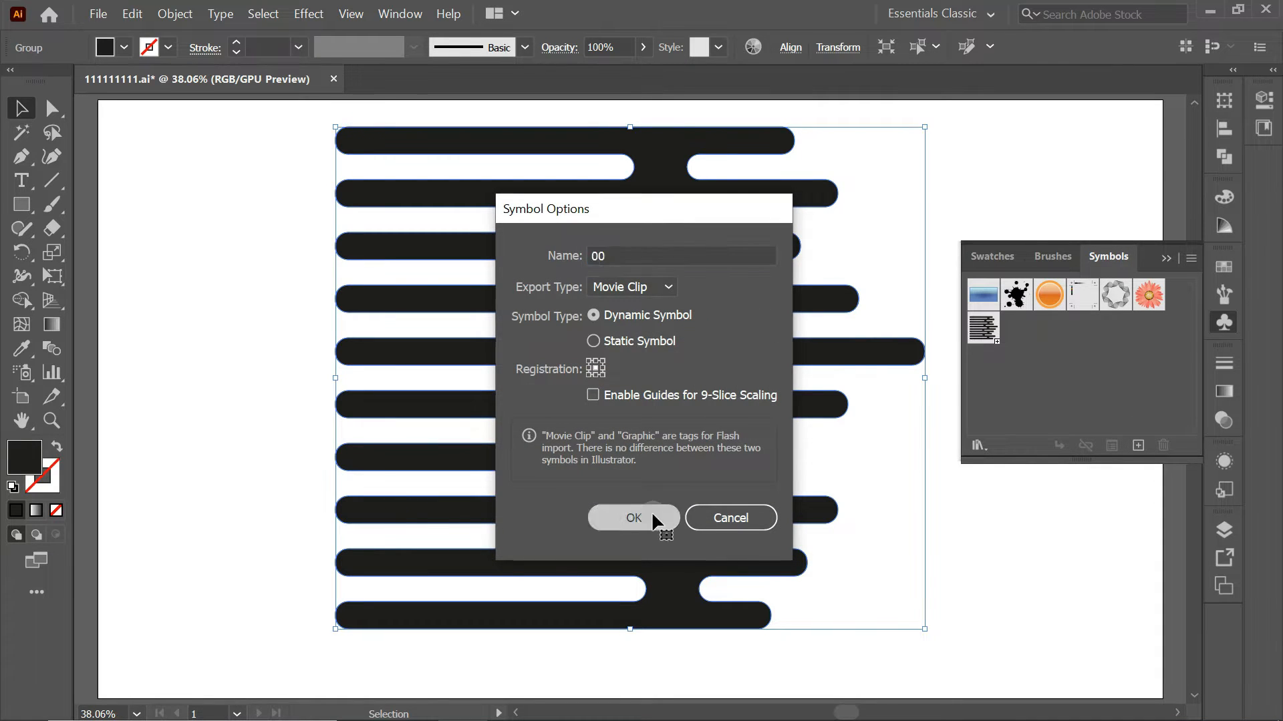
left_click(652, 518)
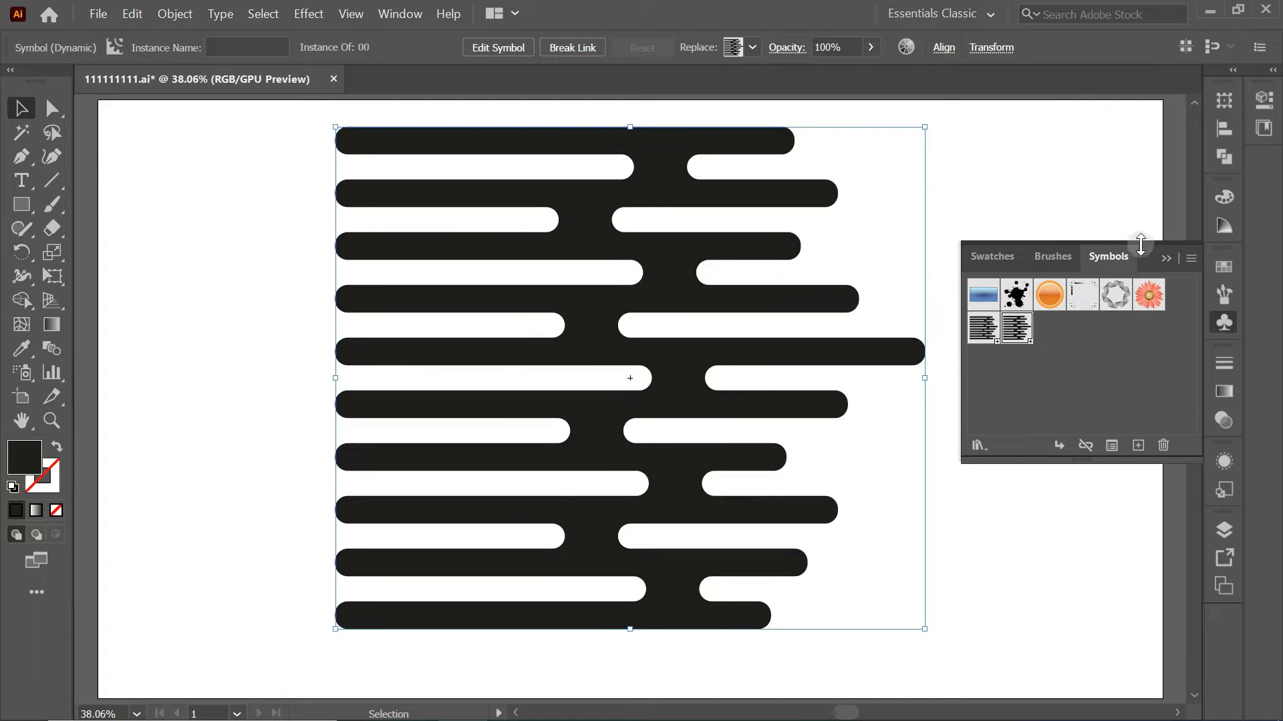
left_click(1165, 259)
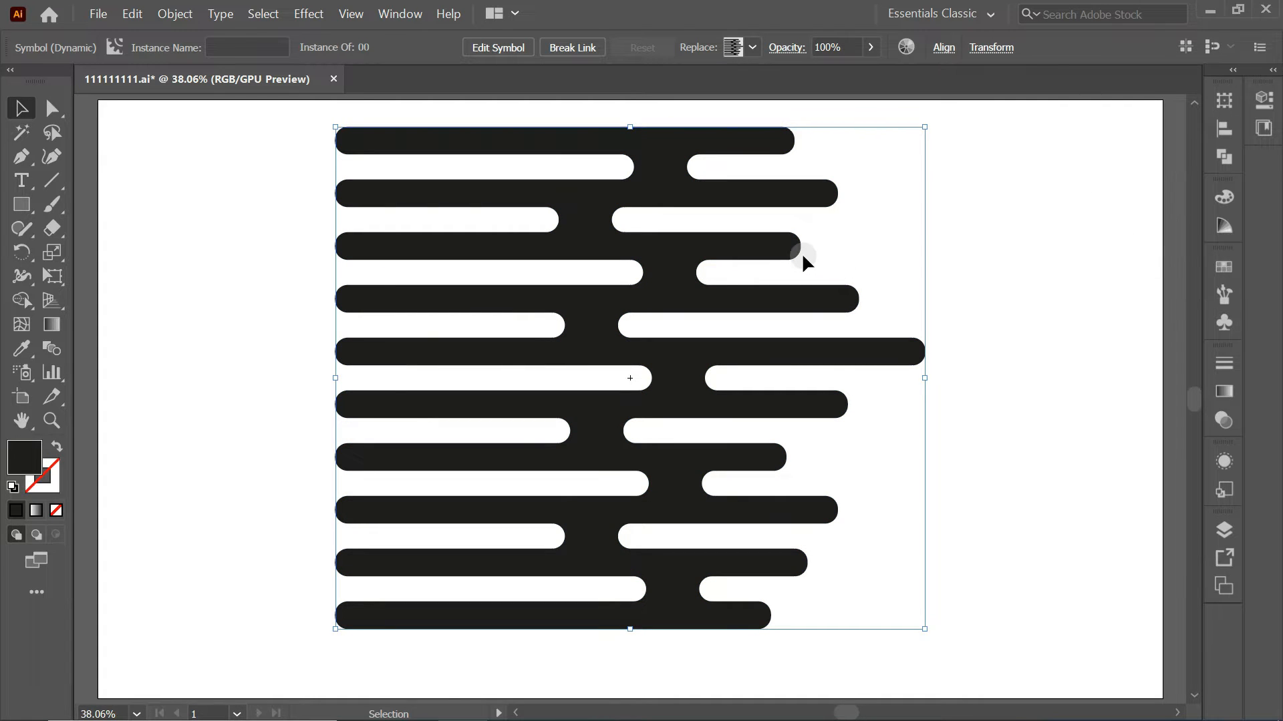
Delete the stripe artwork from the artboard and draw a large black circle in its place, shifted toward the artboard's left half
key("Delete")
left_click_drag(24, 205, 87, 252)
left_click_drag(475, 346, 679, 473)
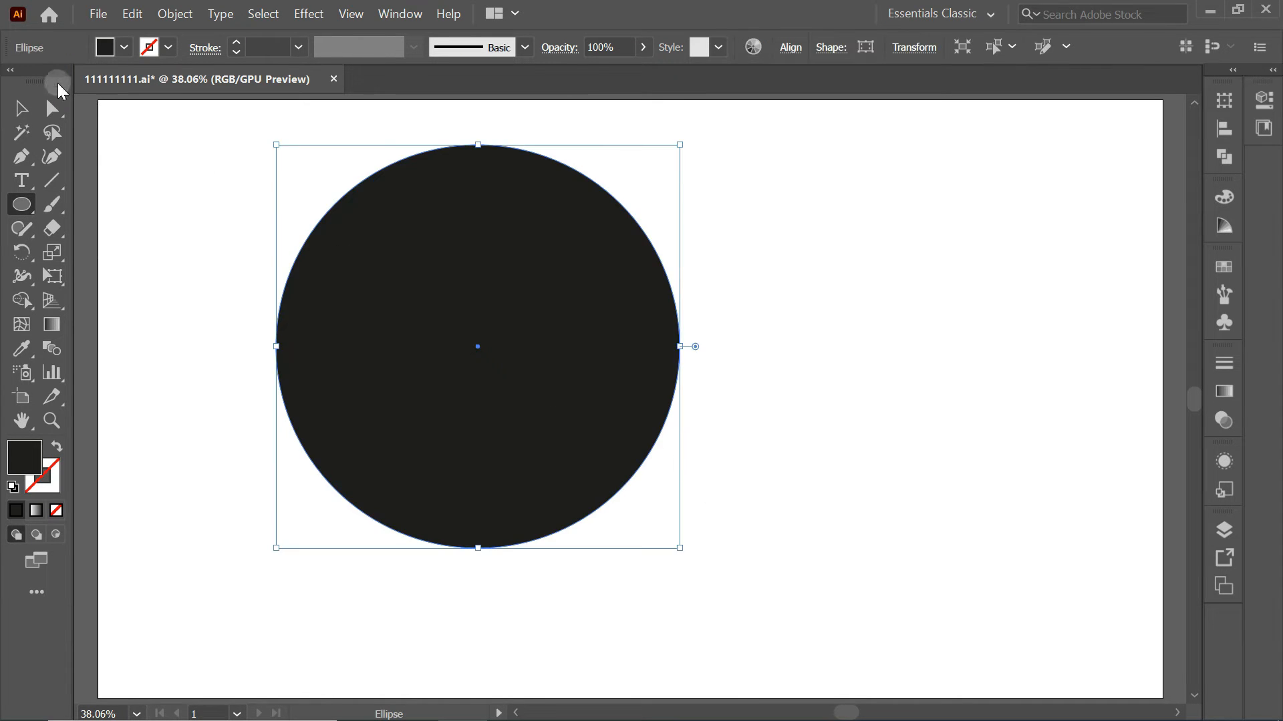
left_click(22, 109)
left_click_drag(515, 281, 417, 324)
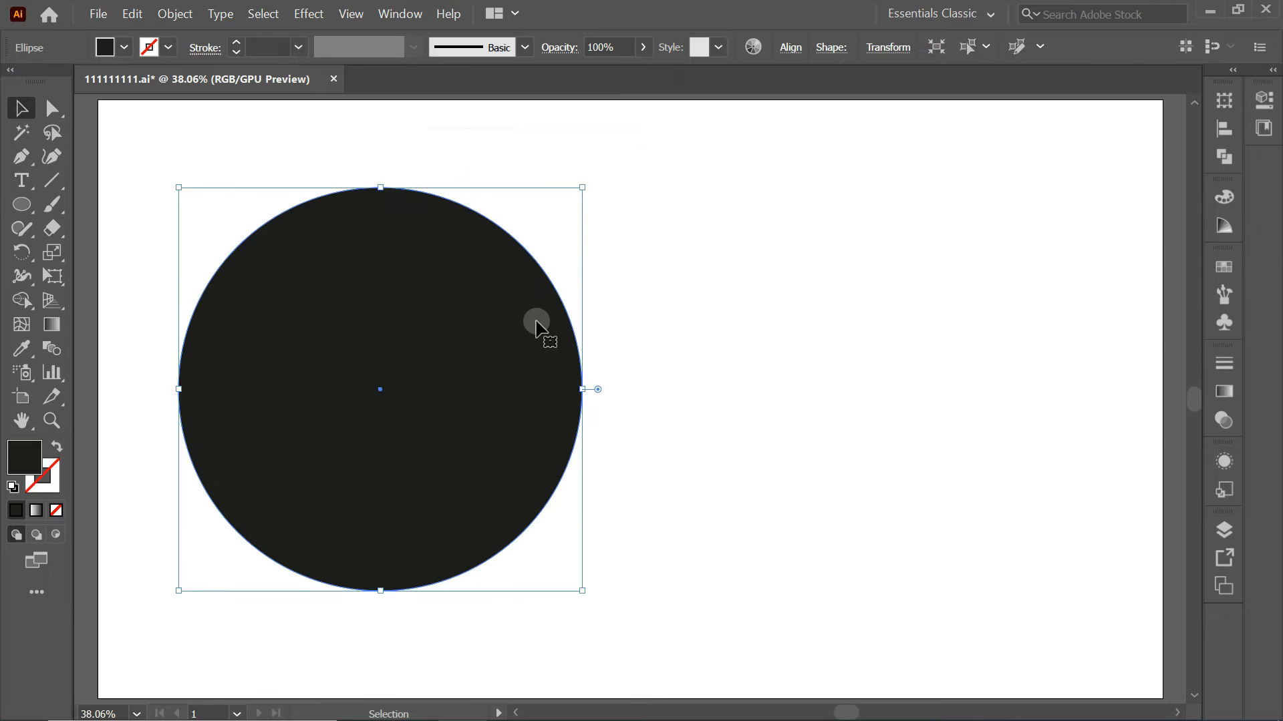
left_click(199, 167)
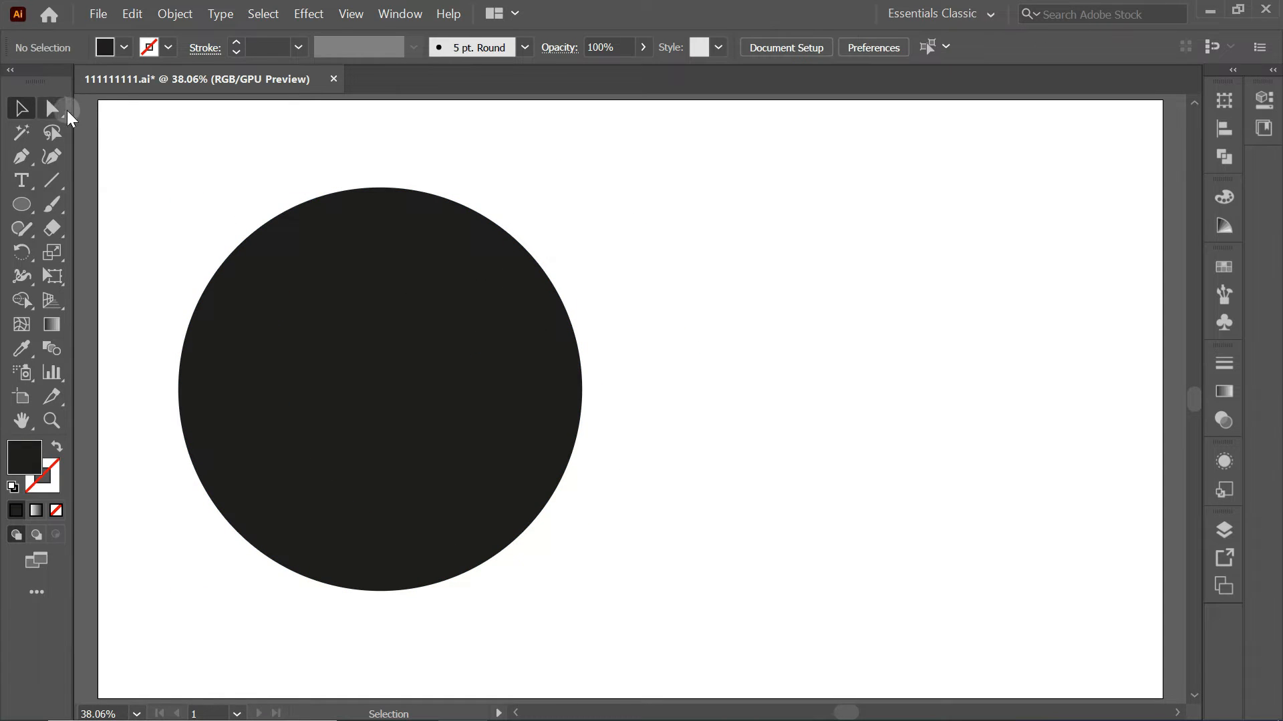
Turn the circle into a right-facing half circle by deleting its leftmost anchor point
left_click(52, 109)
left_click_drag(146, 159, 330, 608)
key("Delete")
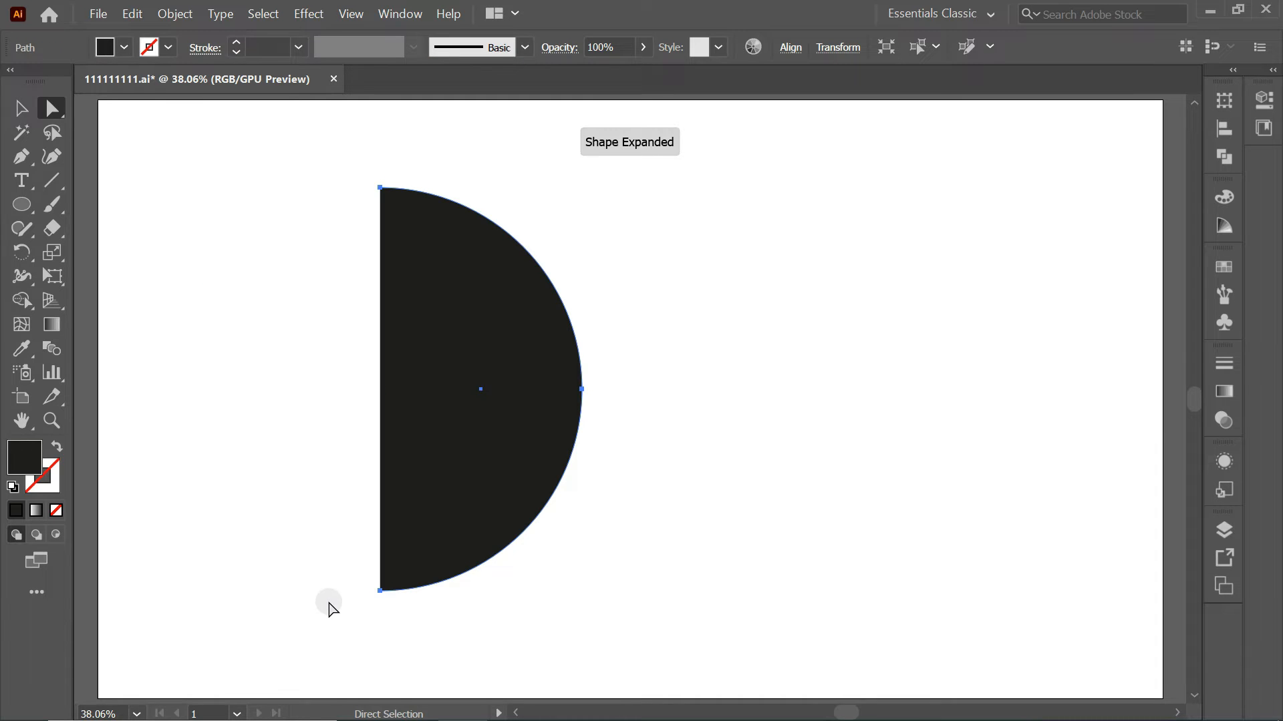
left_click(21, 109)
left_click(177, 186)
Start a 3D Revolve effect on the half circle to form a sphere
left_click(399, 234)
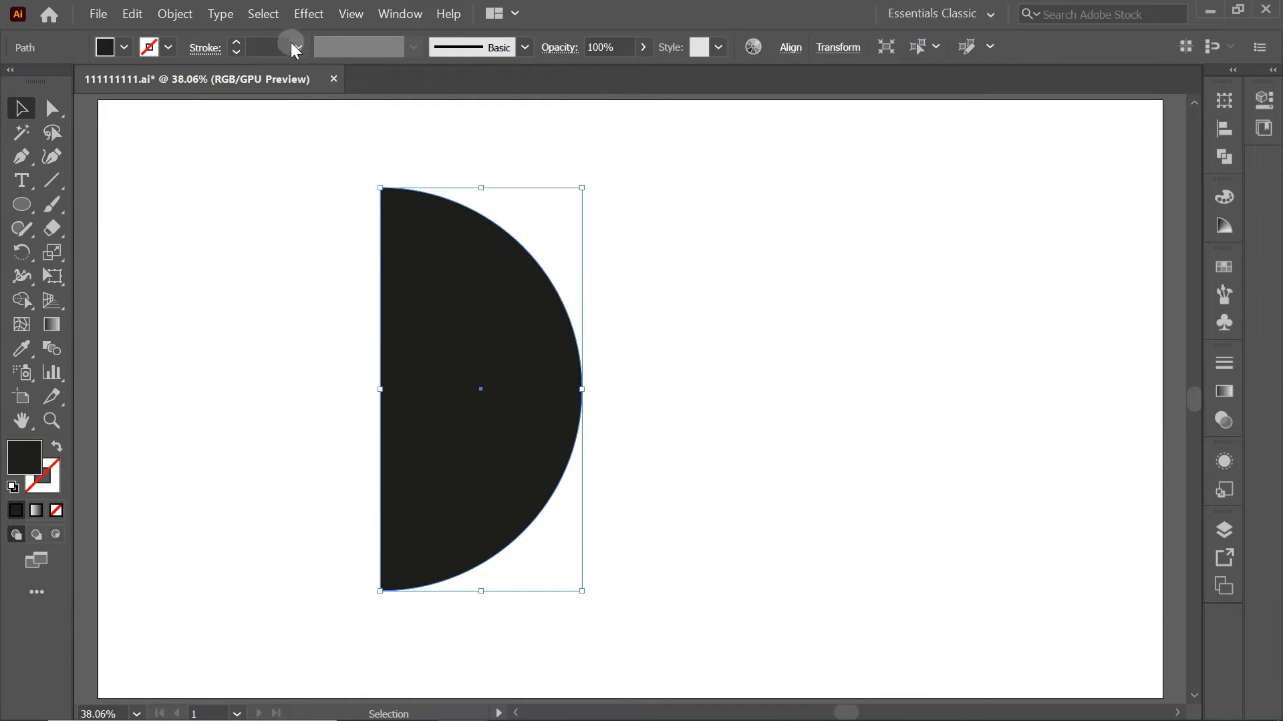
left_click(308, 13)
mouse_move(409, 131)
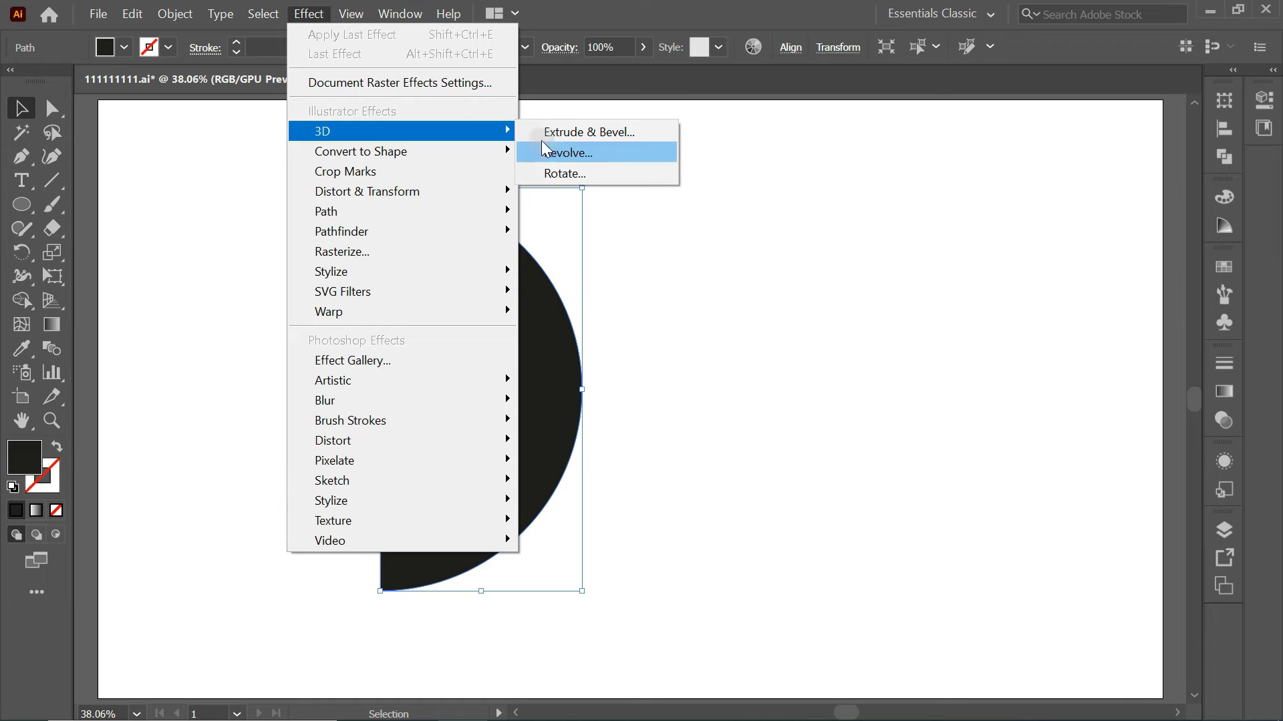
left_click(632, 153)
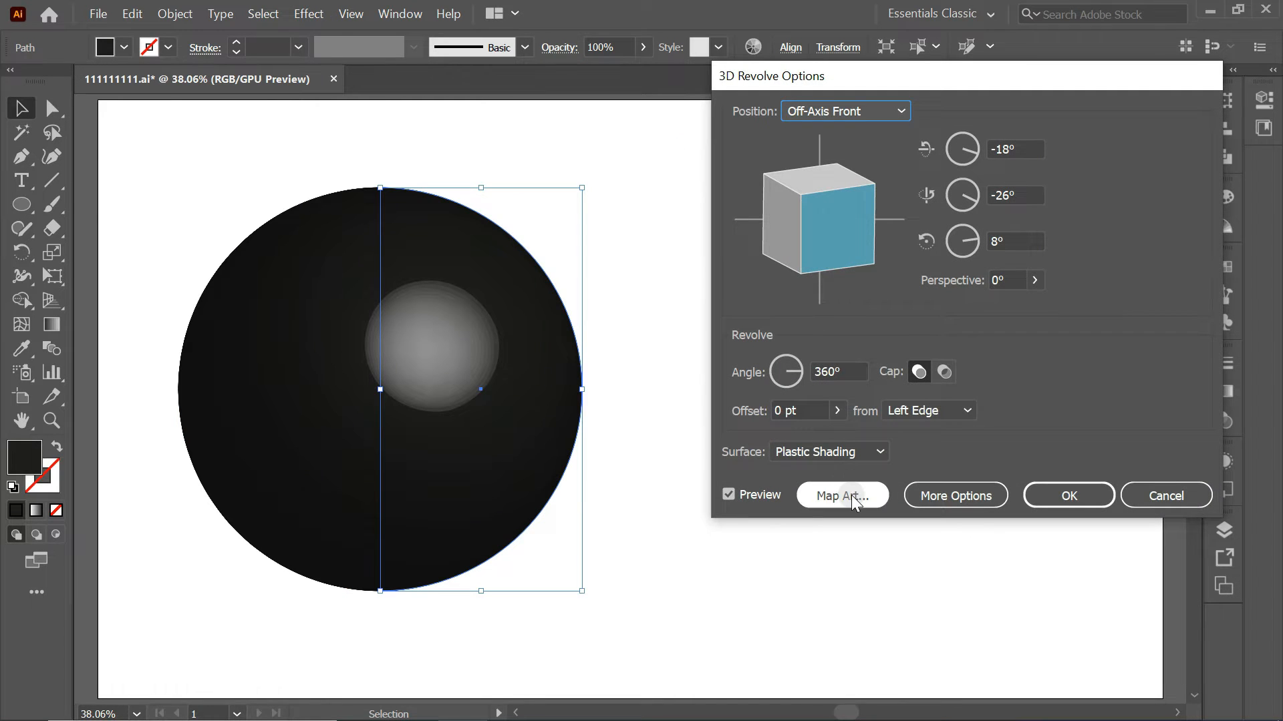
Map the stripe symbol 0 onto the sphere's surface with Invisible Geometry enabled
left_click(849, 495)
left_click_drag(1107, 78, 1048, 74)
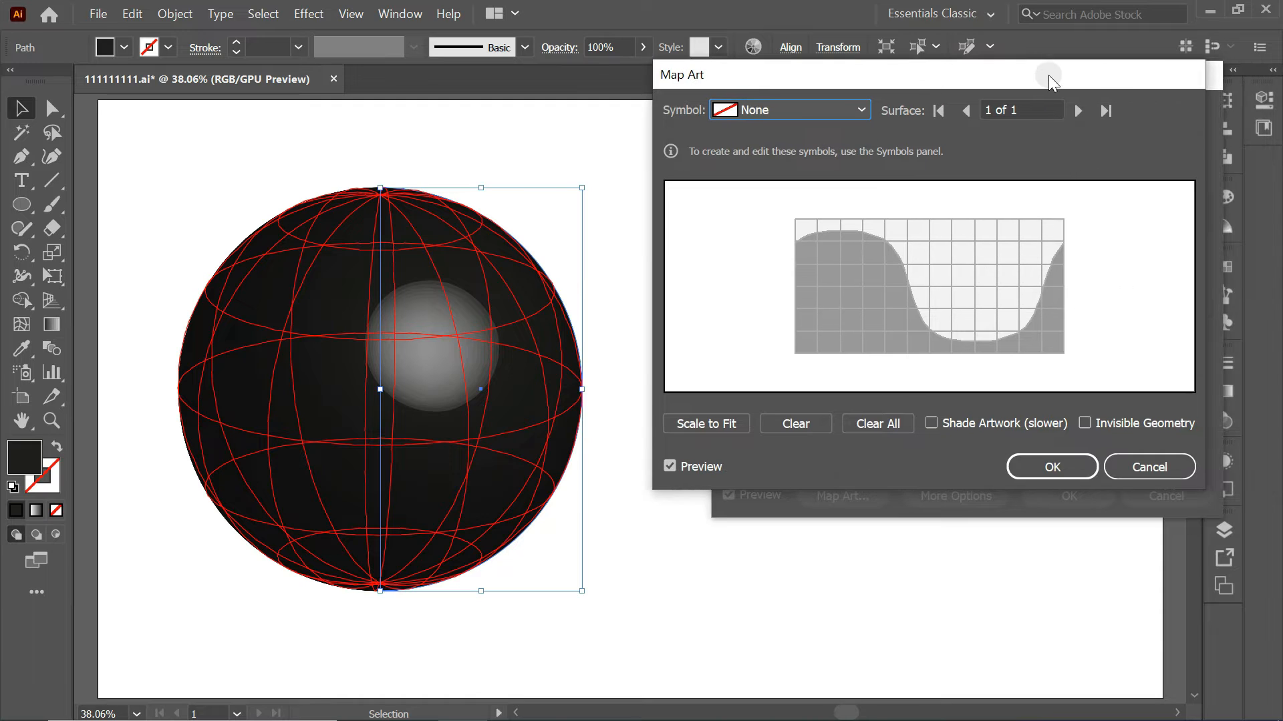
left_click(1085, 424)
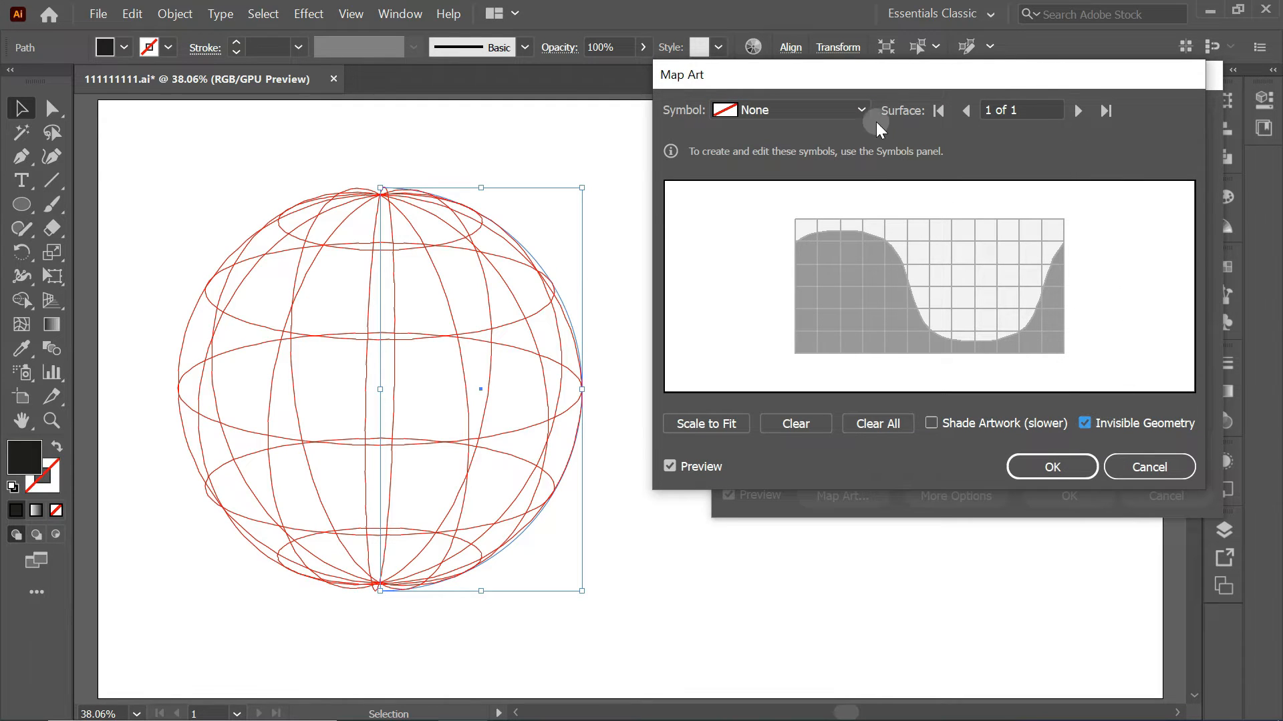
left_click(860, 110)
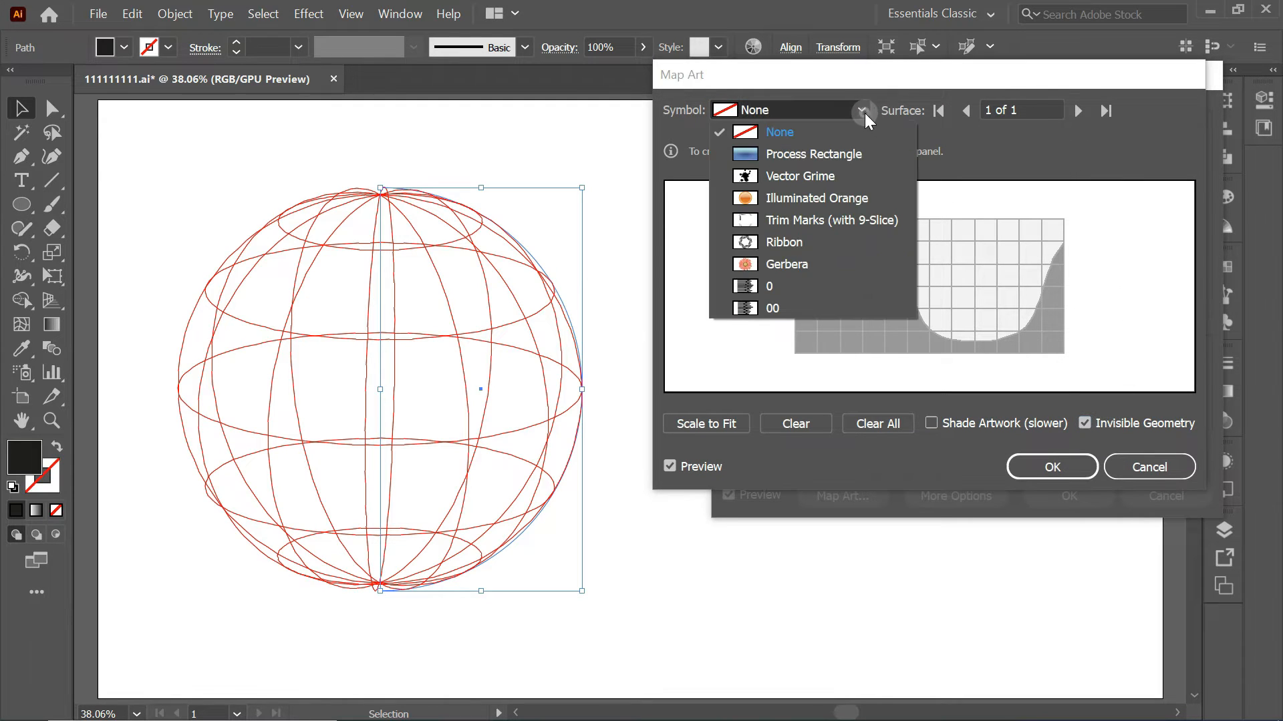
left_click(831, 310)
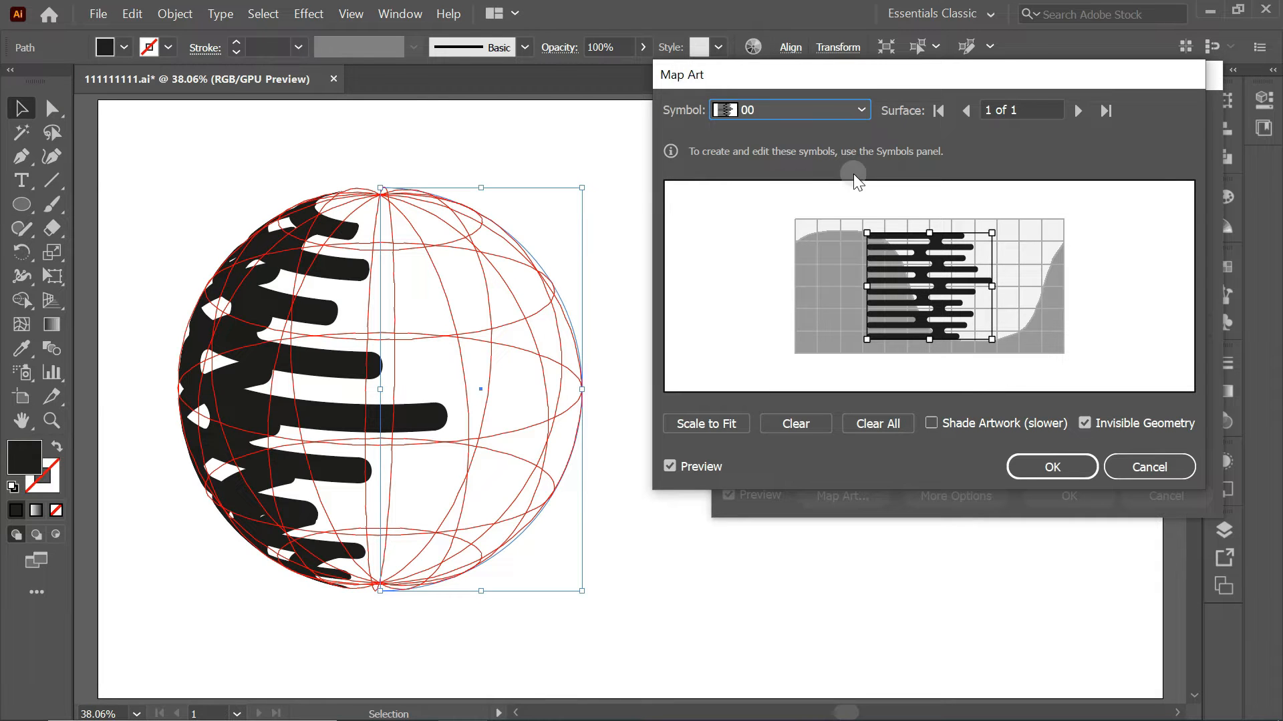
left_click(860, 111)
left_click(810, 288)
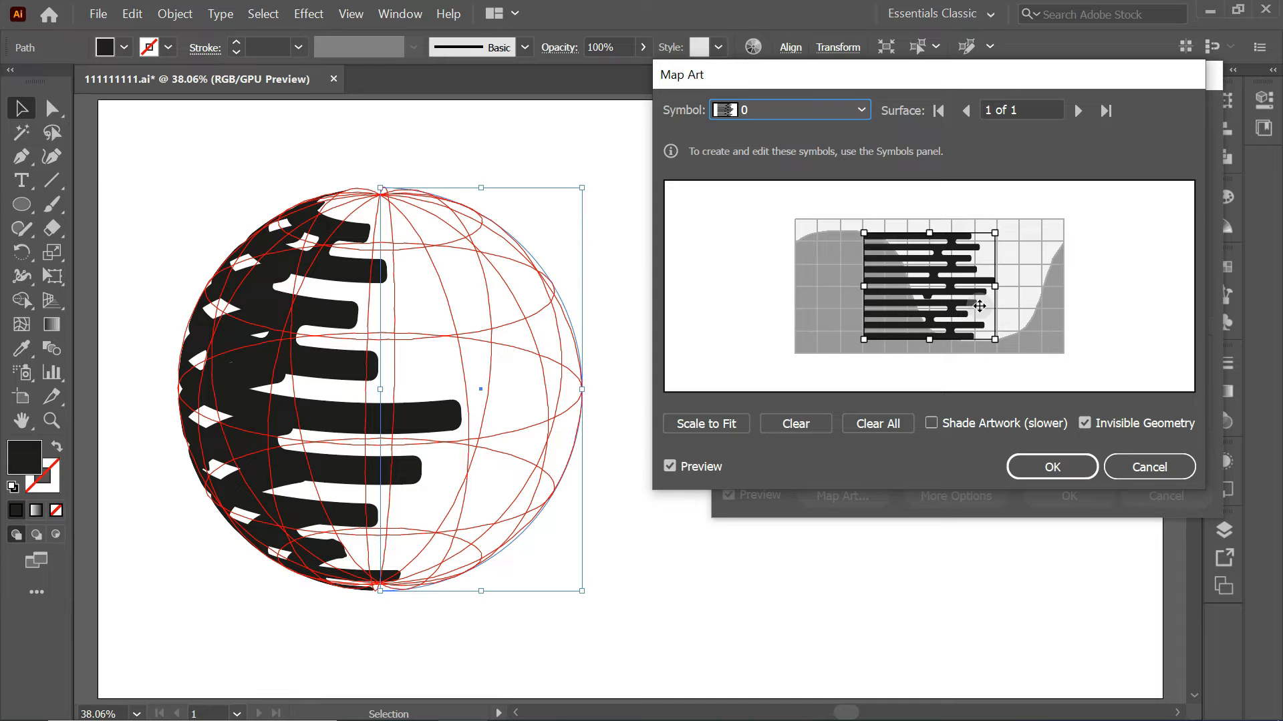
Stretch the mapped stripes to the full height of the surface grid, position them near its middle, and apply the 3D Revolve effect
left_click_drag(995, 290, 962, 293)
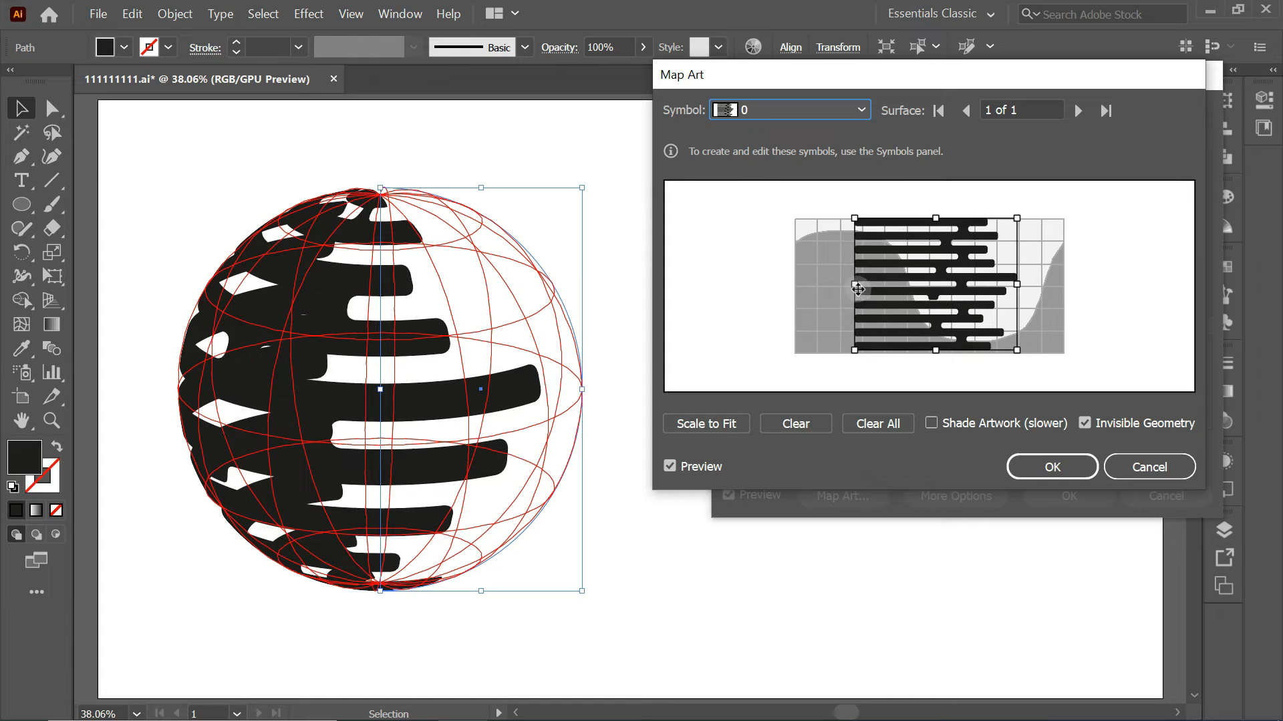
left_click_drag(855, 287, 876, 285)
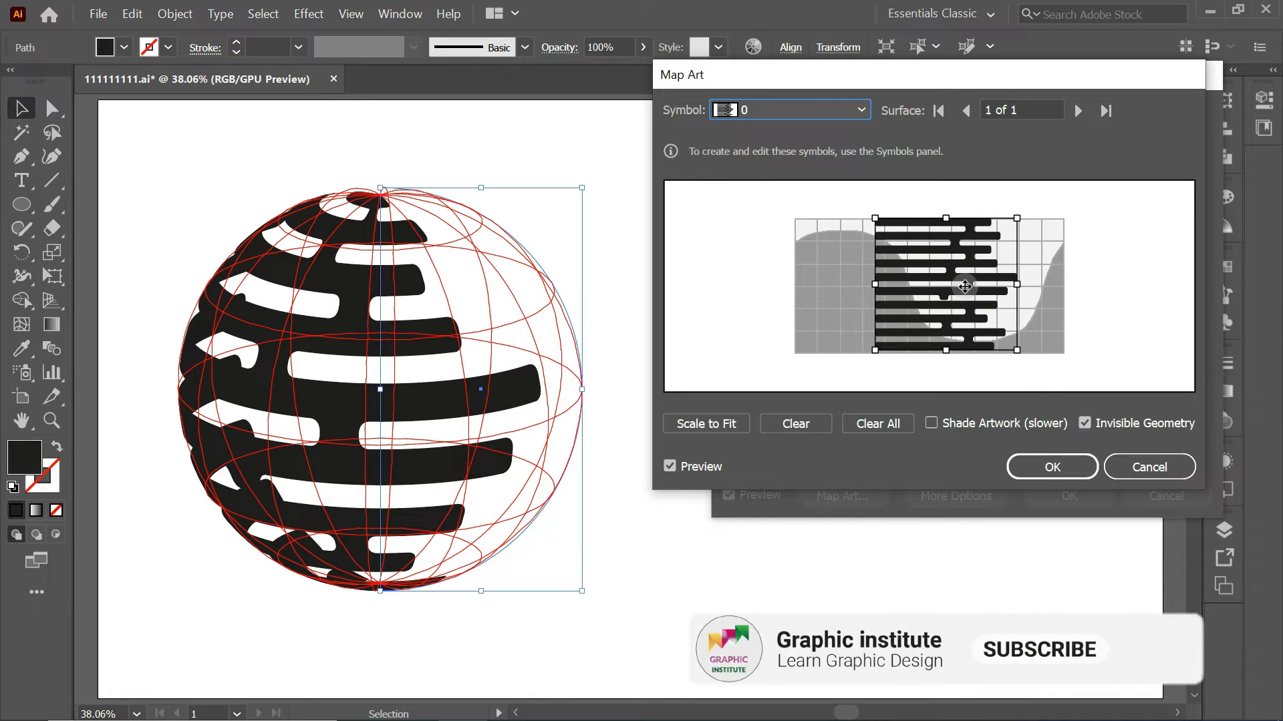
left_click_drag(964, 286, 996, 283)
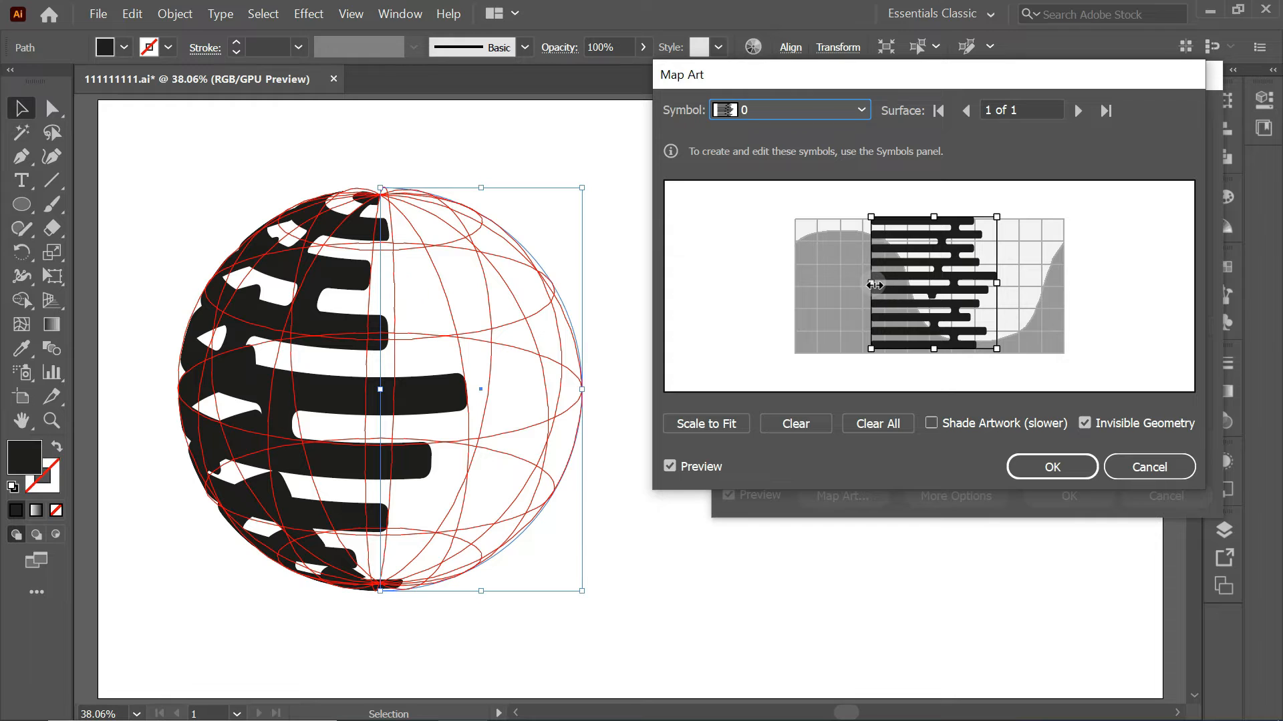
left_click_drag(875, 286, 870, 285)
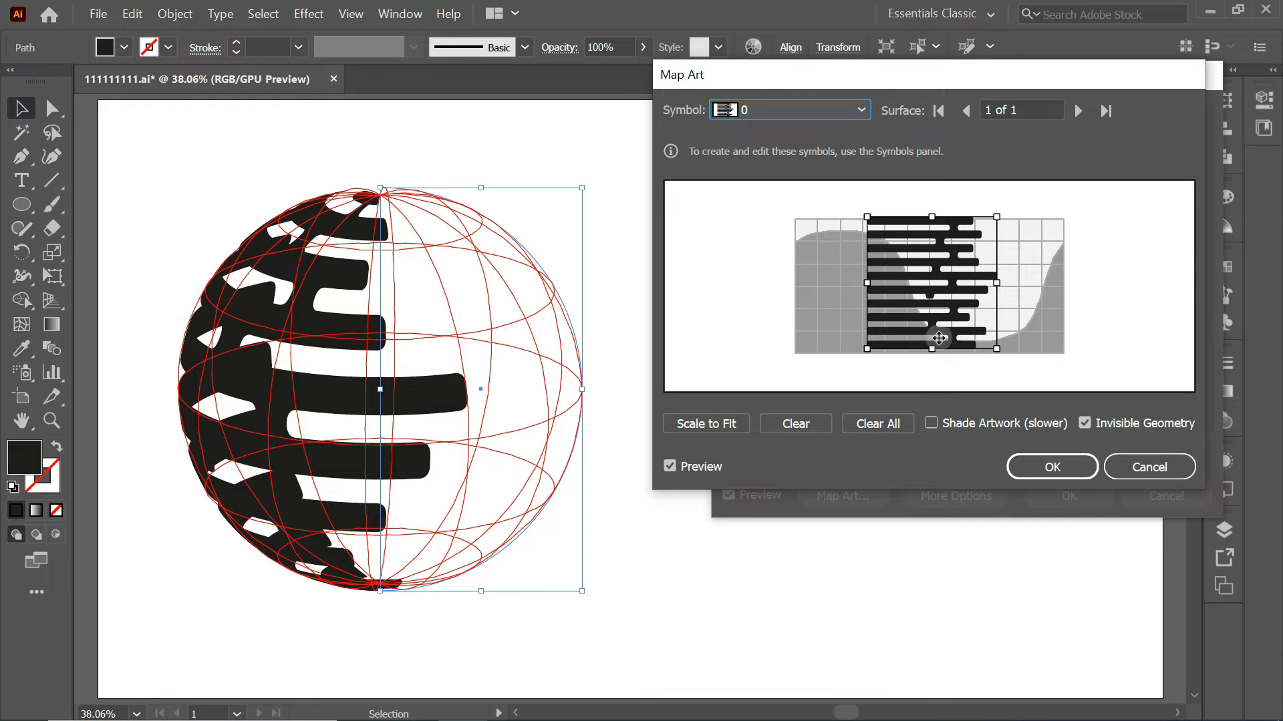
left_click_drag(933, 348, 933, 352)
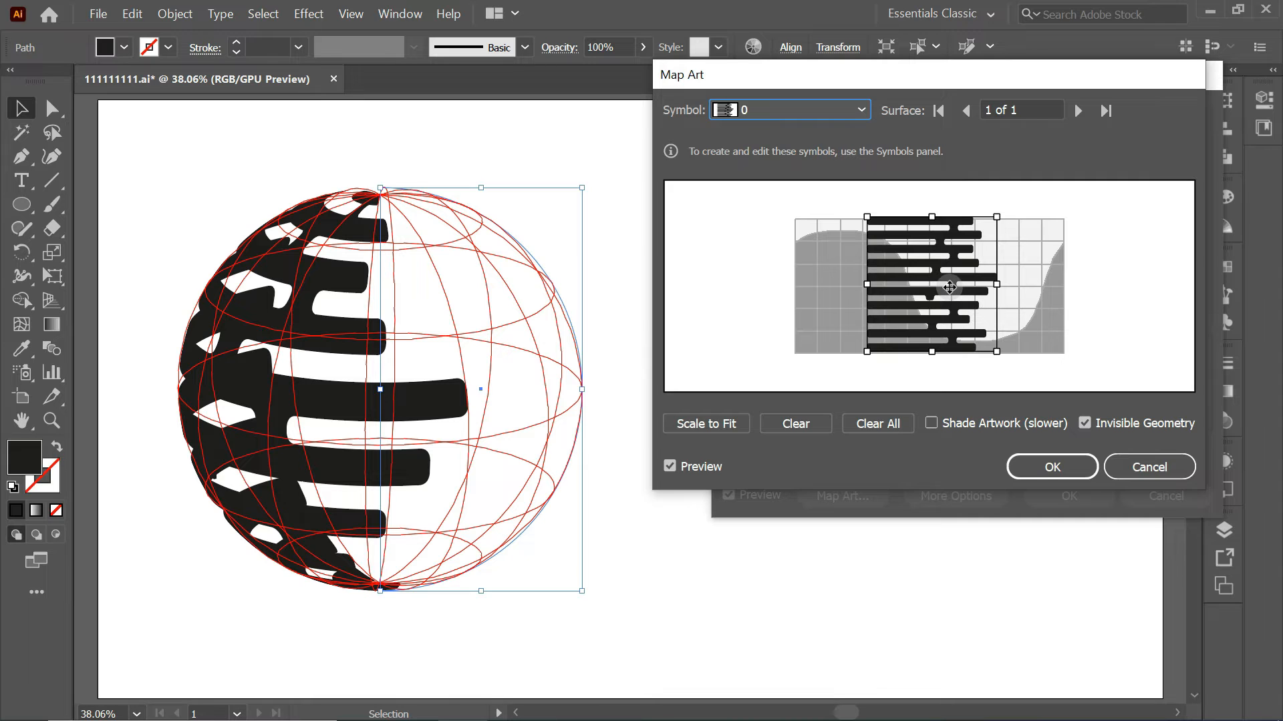
left_click_drag(950, 287, 952, 287)
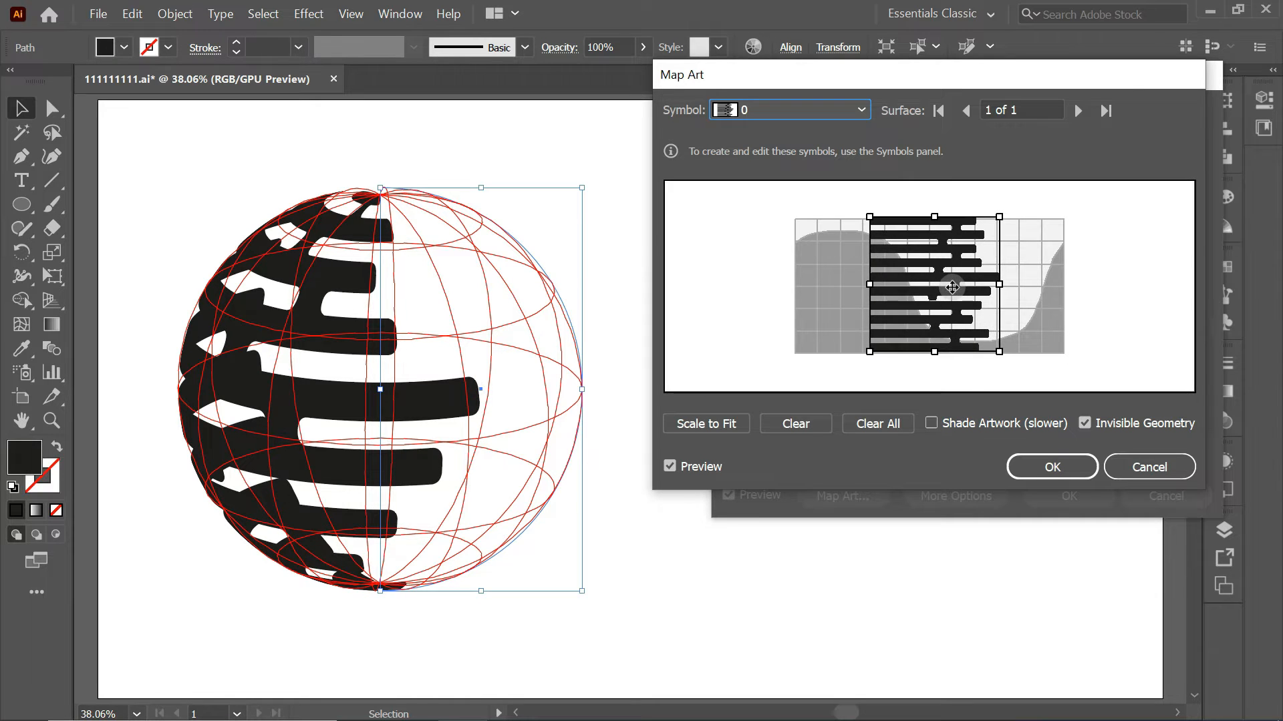
left_click(1041, 467)
left_click(1064, 491)
left_click(858, 241)
left_click(281, 141)
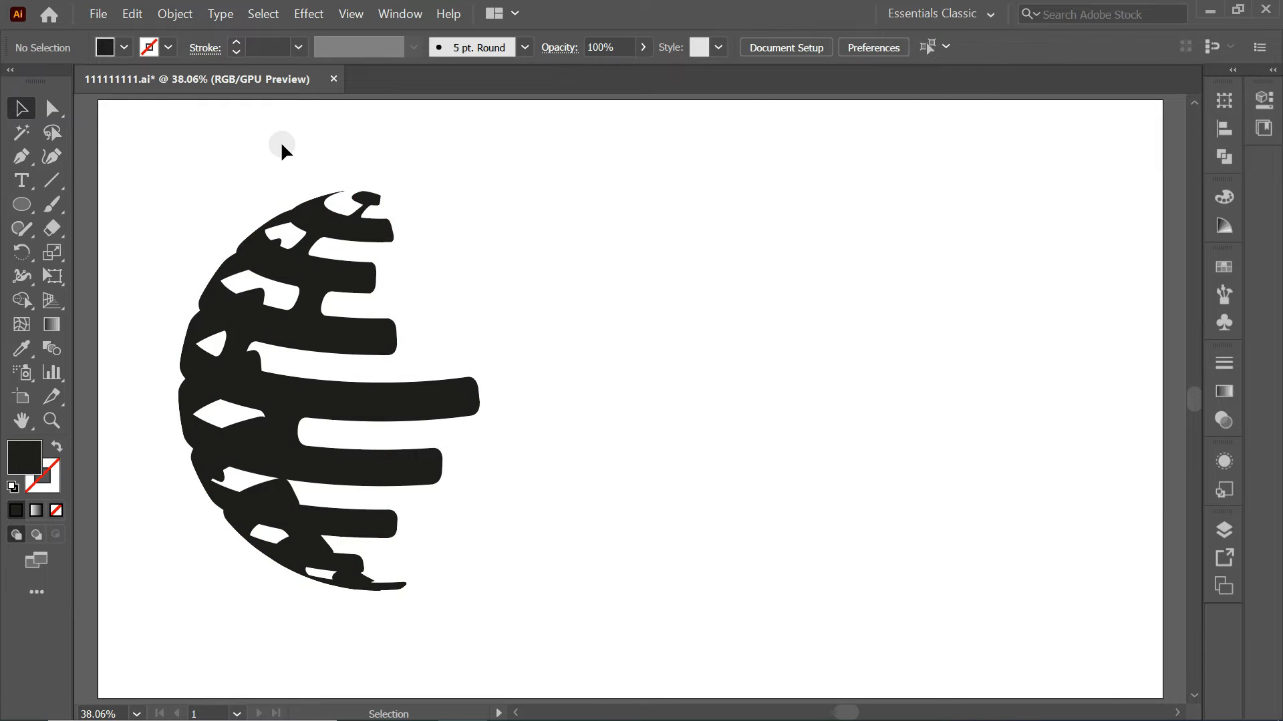
Expand the sphere's appearance and break it apart by ungrouping twice and releasing the clipping mask
left_click_drag(280, 142, 540, 494)
left_click(176, 15)
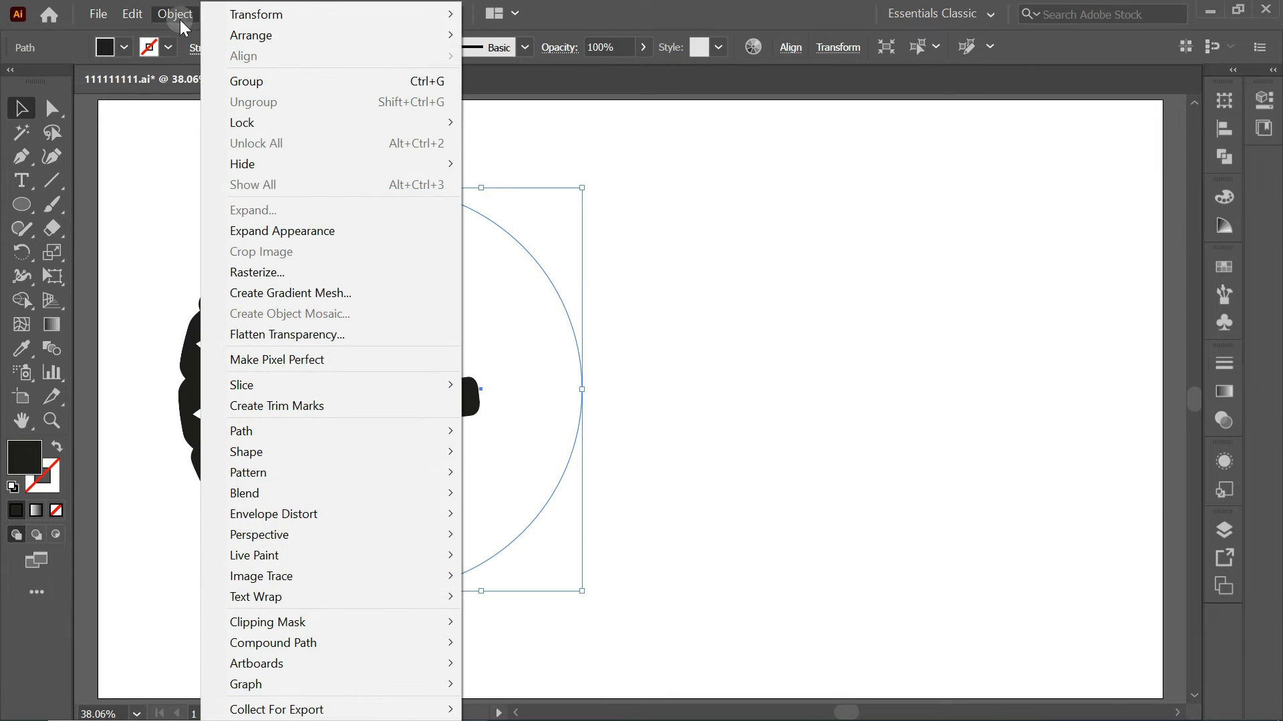
left_click(379, 231)
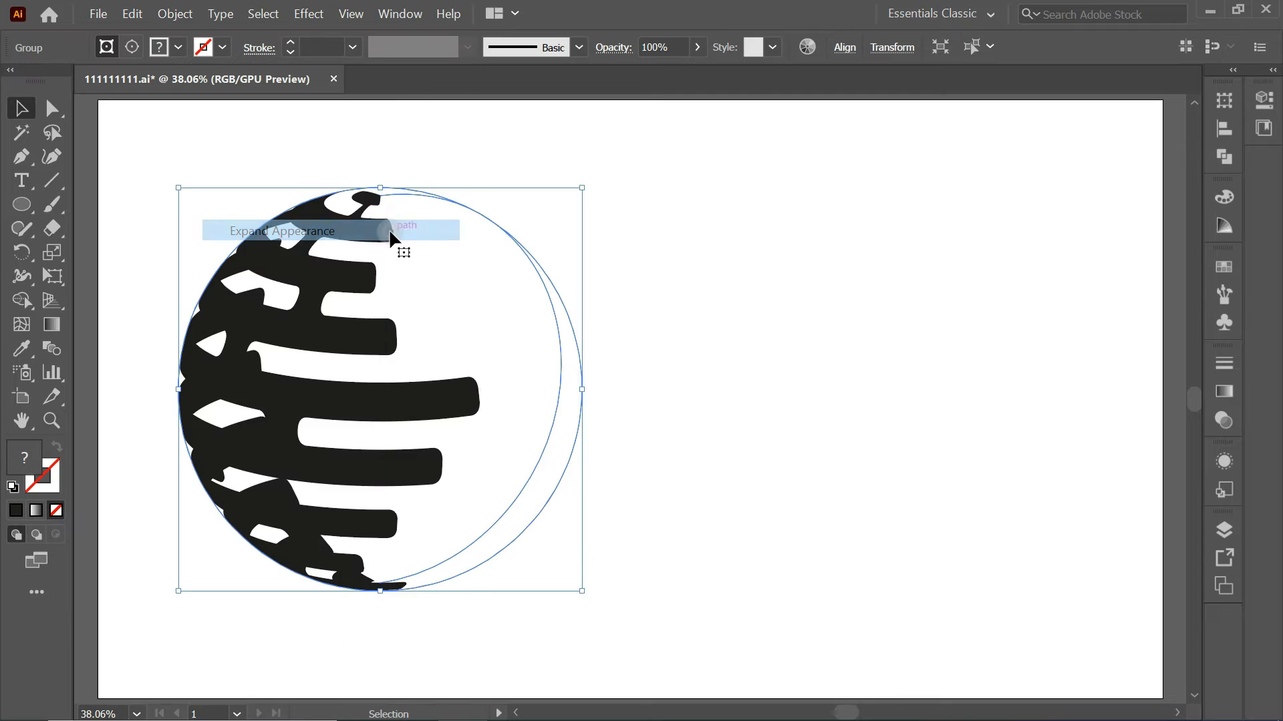
right_click(601, 242)
left_click(657, 392)
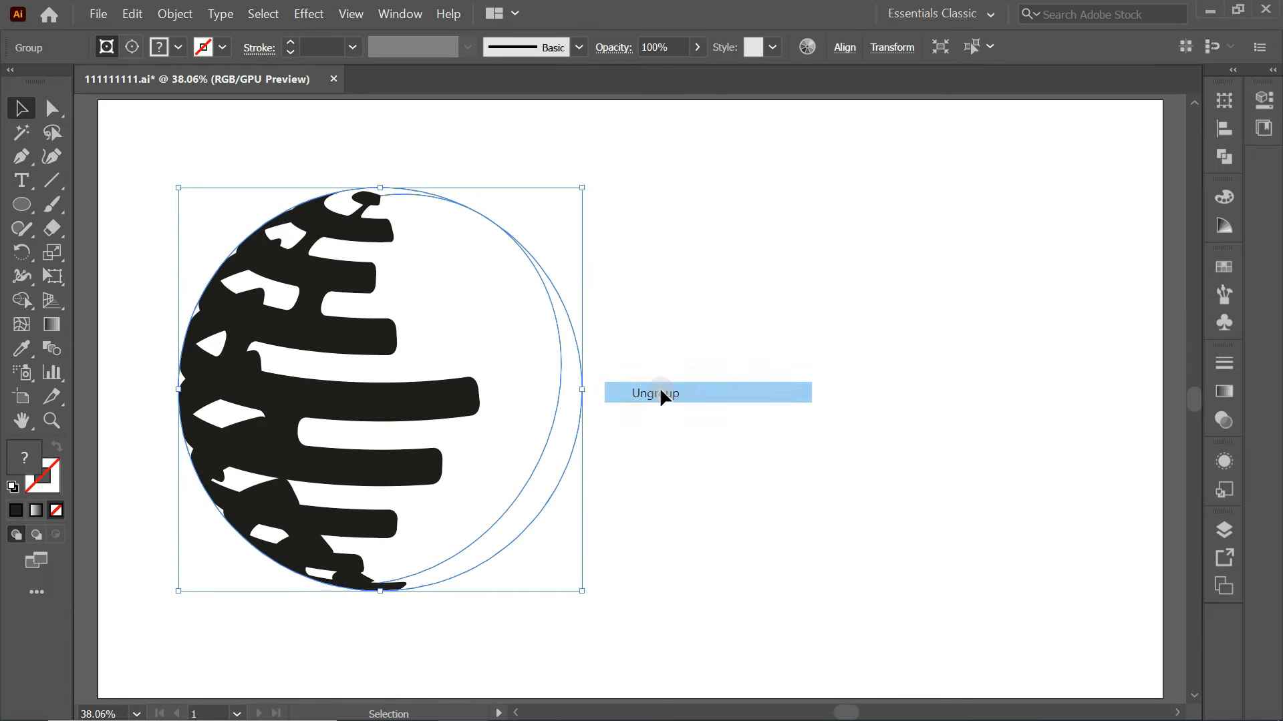
right_click(659, 240)
left_click(702, 391)
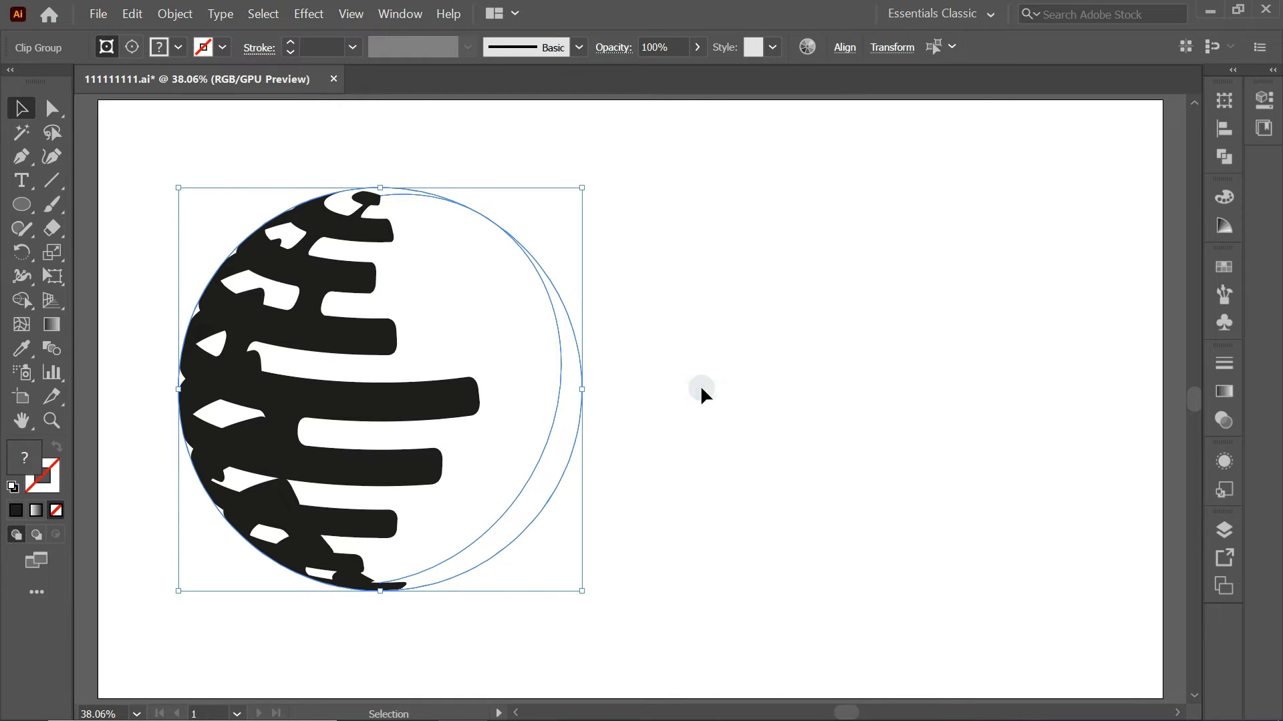
right_click(656, 251)
left_click(734, 361)
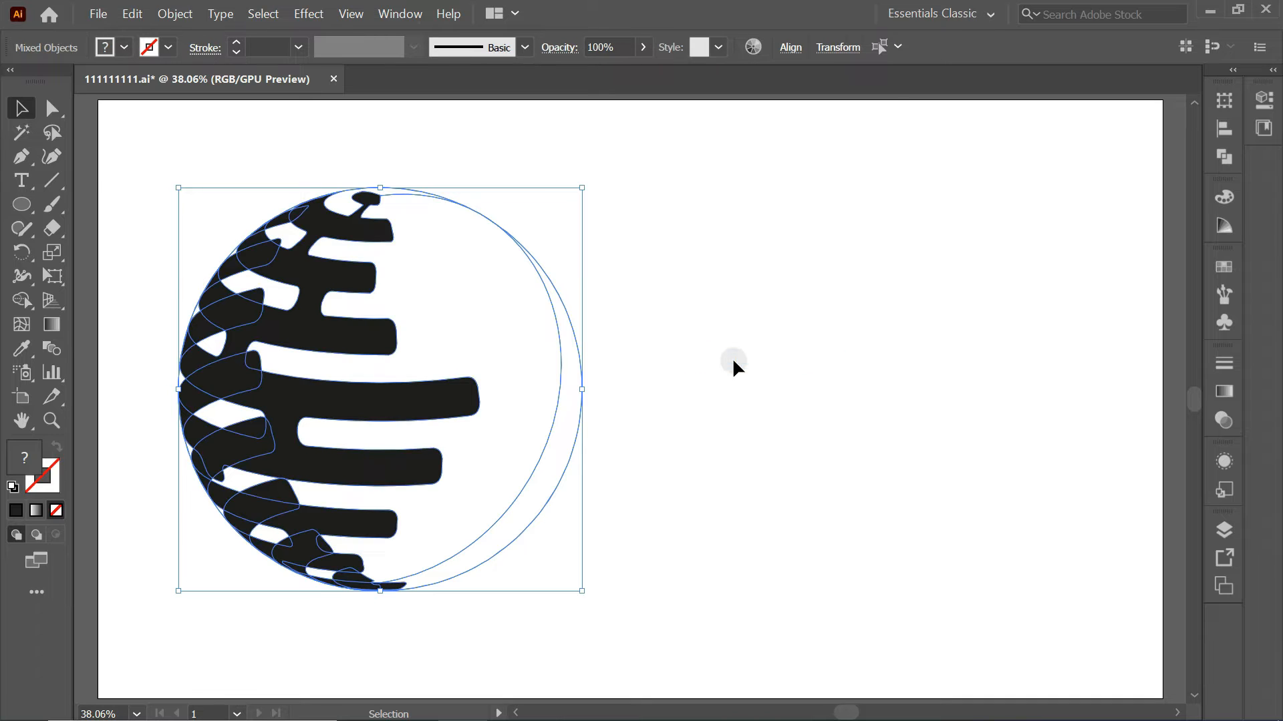
Move the unfilled circular outlines off the striped sphere and delete them
left_click(518, 262)
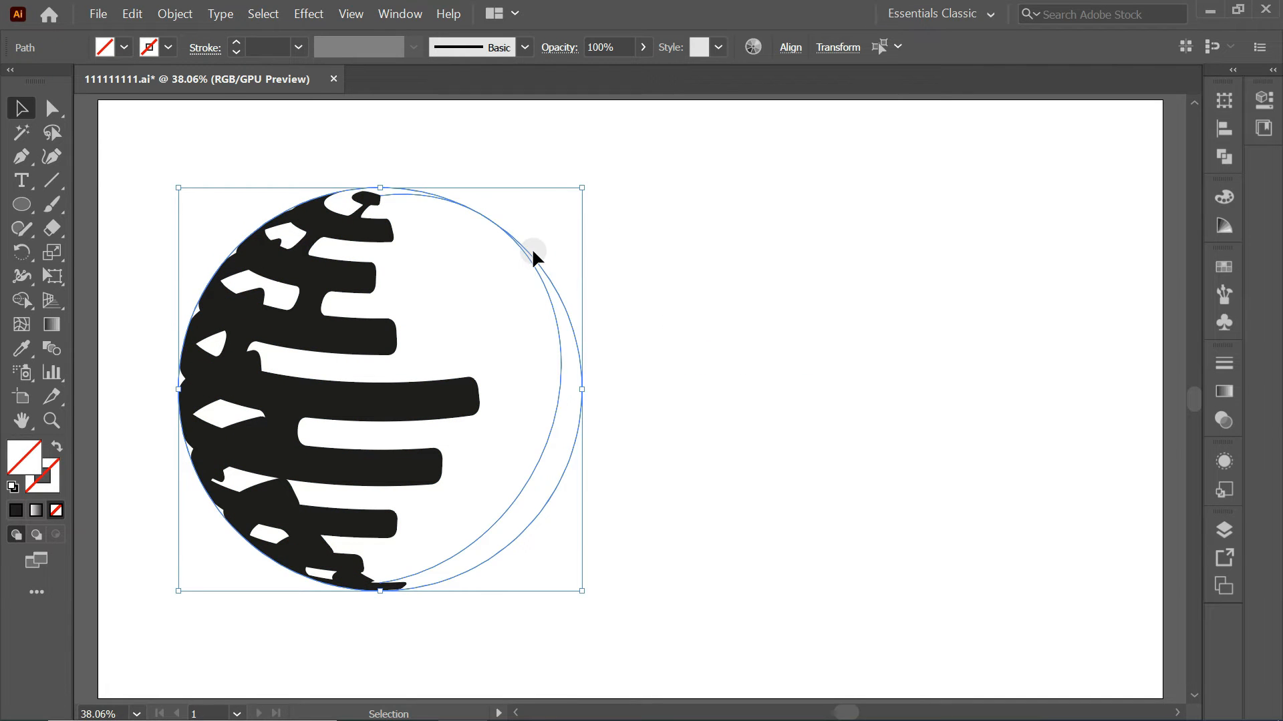
left_click_drag(531, 256, 1088, 239)
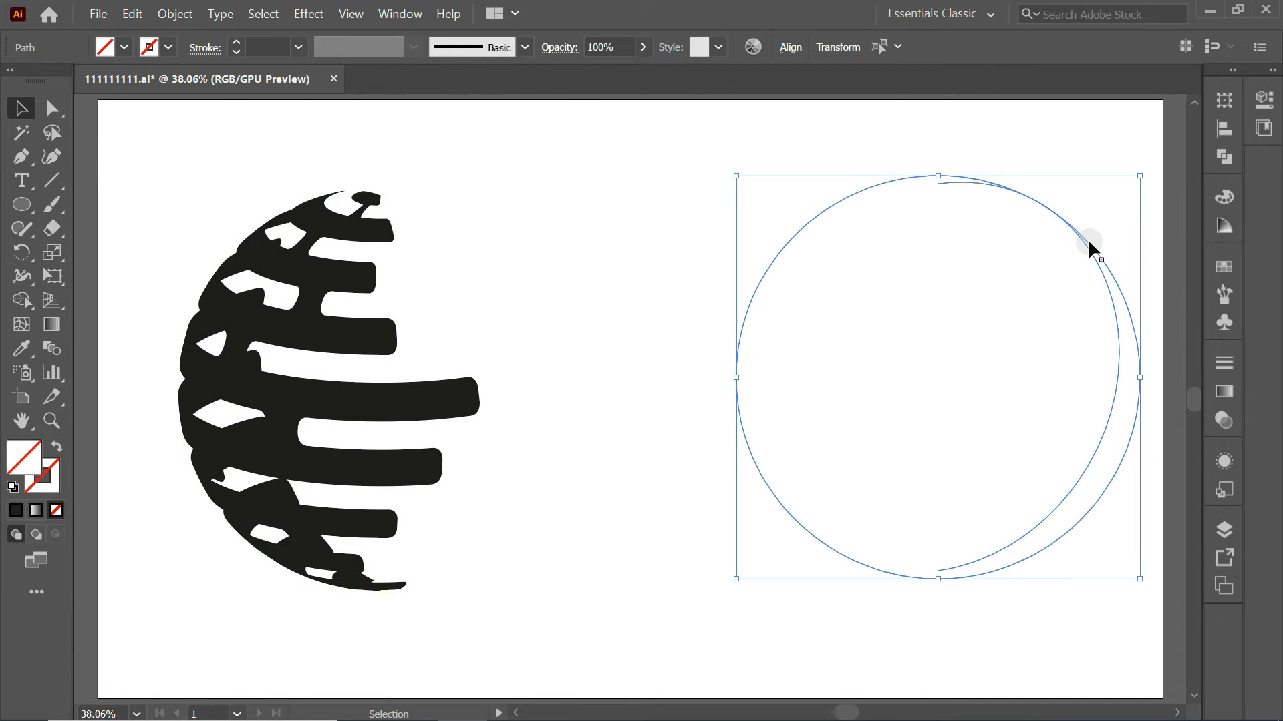
key("Delete")
Undo the displacement of the front stripe group and change its fill to red
key("ctrl+z")
key("ctrl+z")
key("ctrl+z")
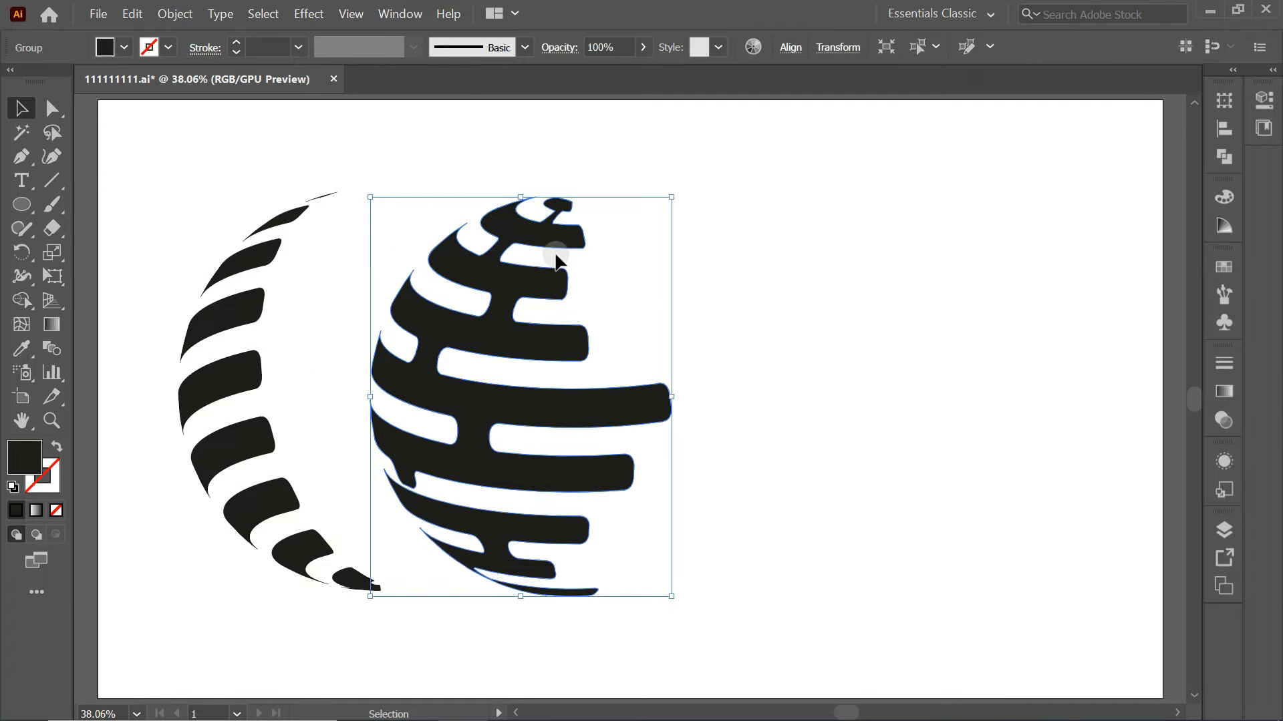
key("v")
left_click(116, 45)
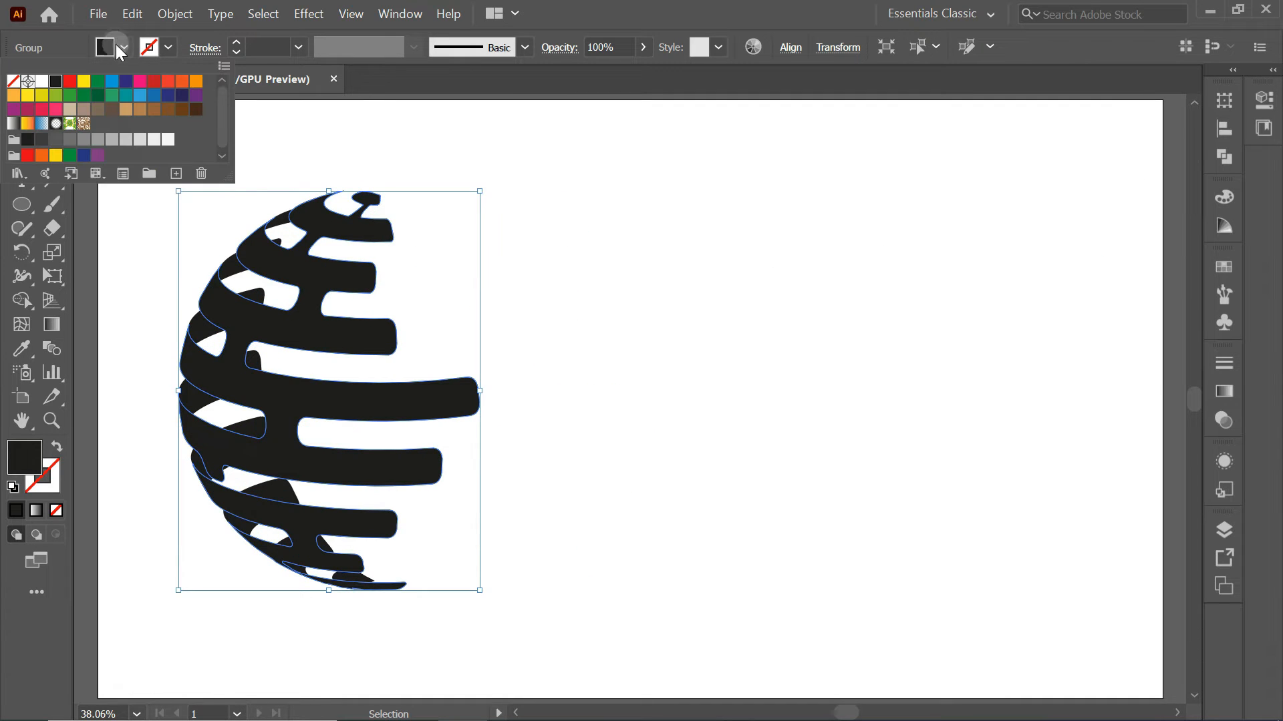
left_click(72, 82)
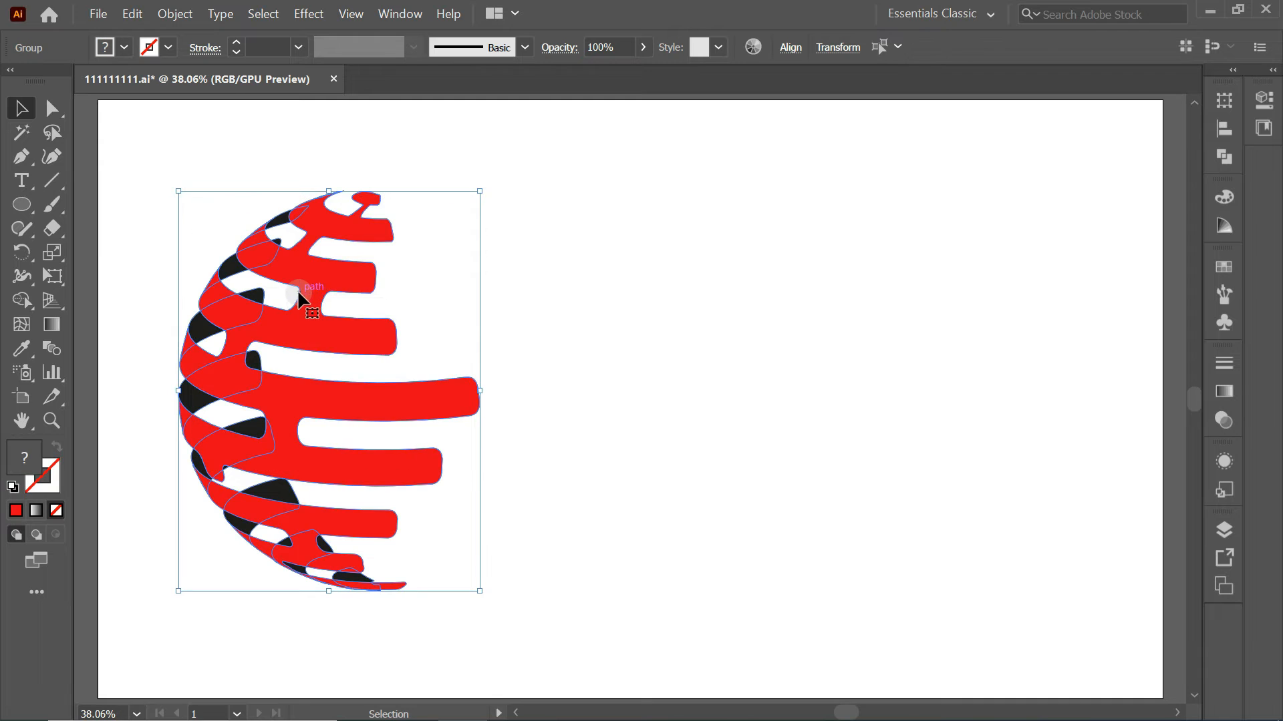
Move the whole striped sphere to the middle of the artboard
left_click_drag(298, 294, 591, 302)
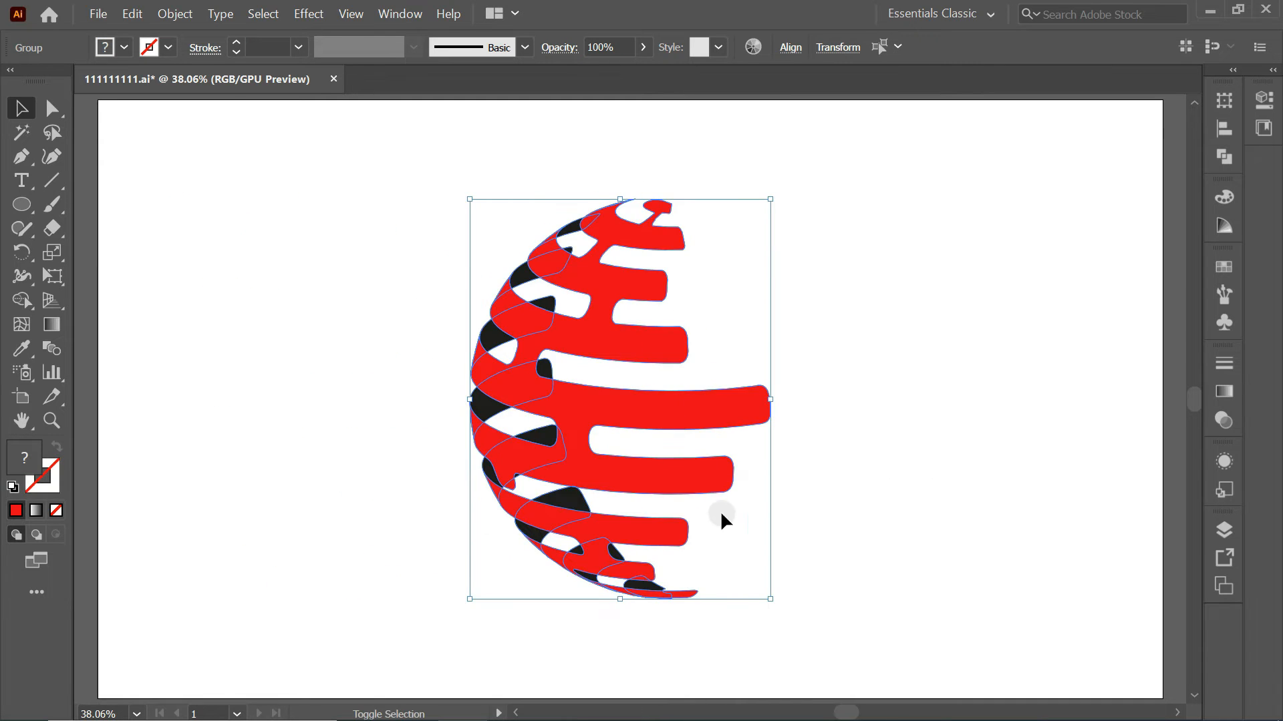
Enlarge the striped sphere proportionally to nearly the full height of the artboard and shift it slightly left
left_click_drag(774, 600, 832, 676)
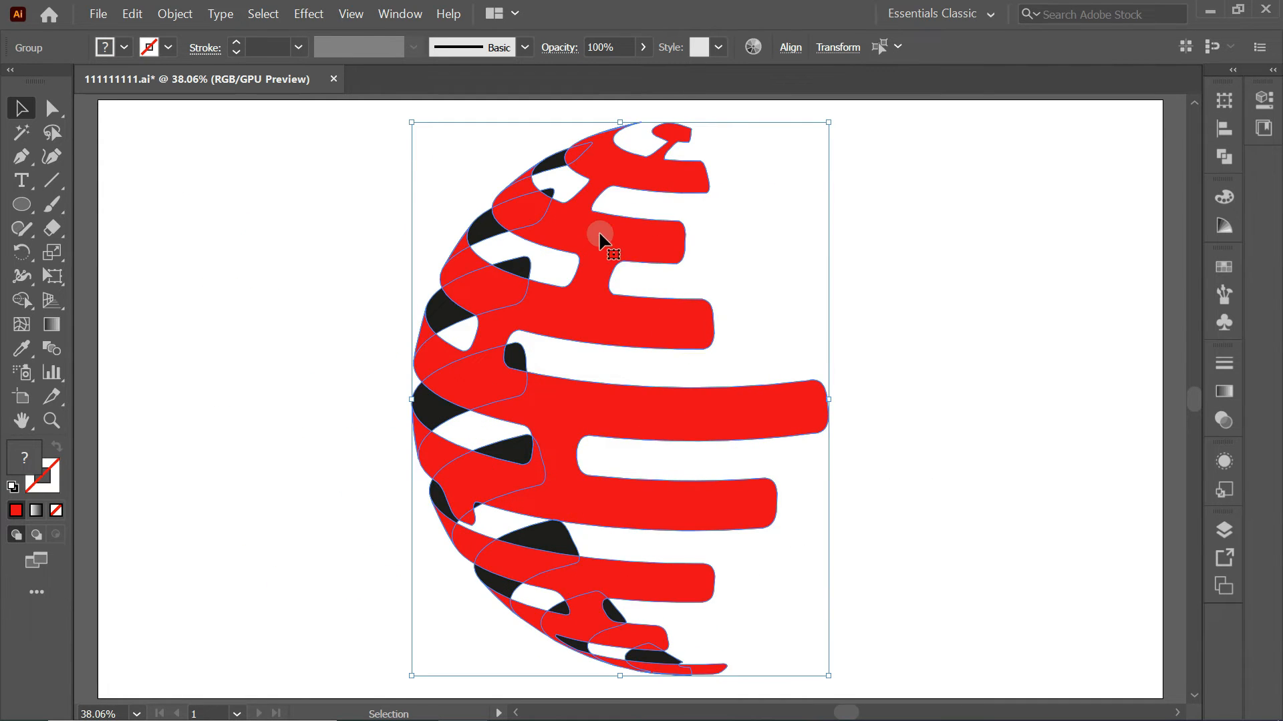
left_click_drag(625, 240, 616, 242)
left_click(831, 231)
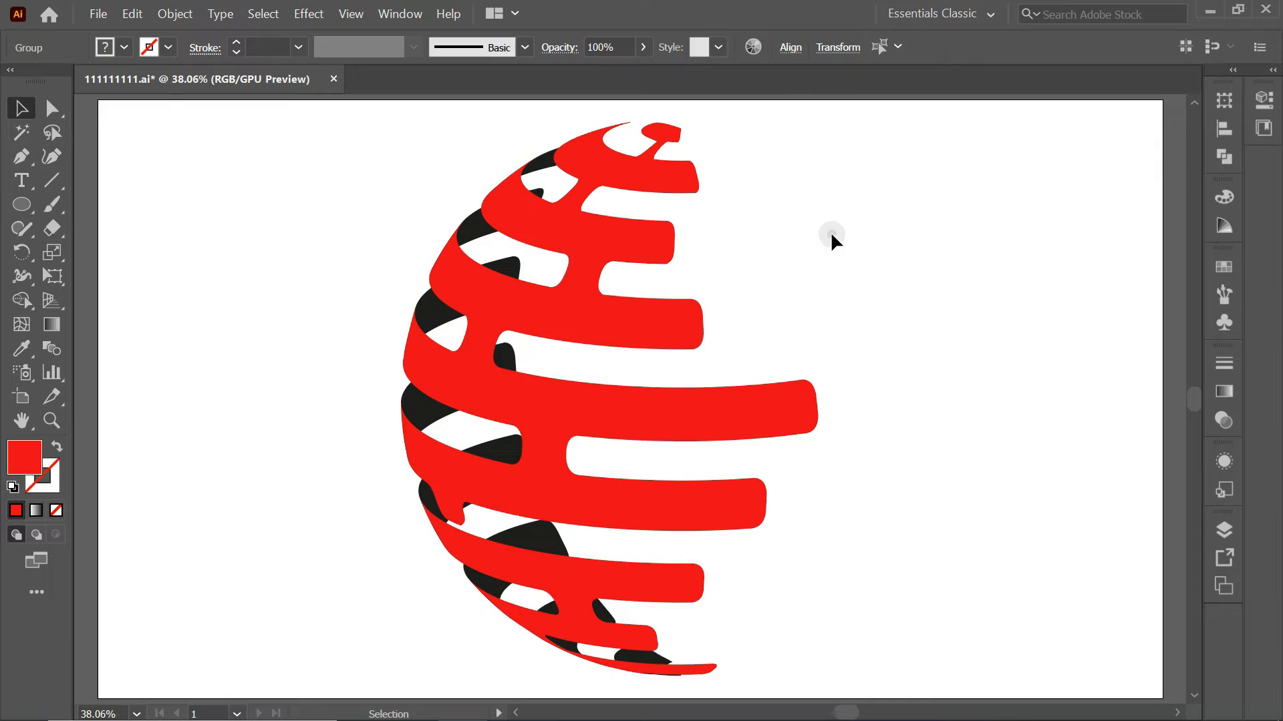
Fill the red front stripe group with the default white-to-black linear gradient
left_click(658, 248)
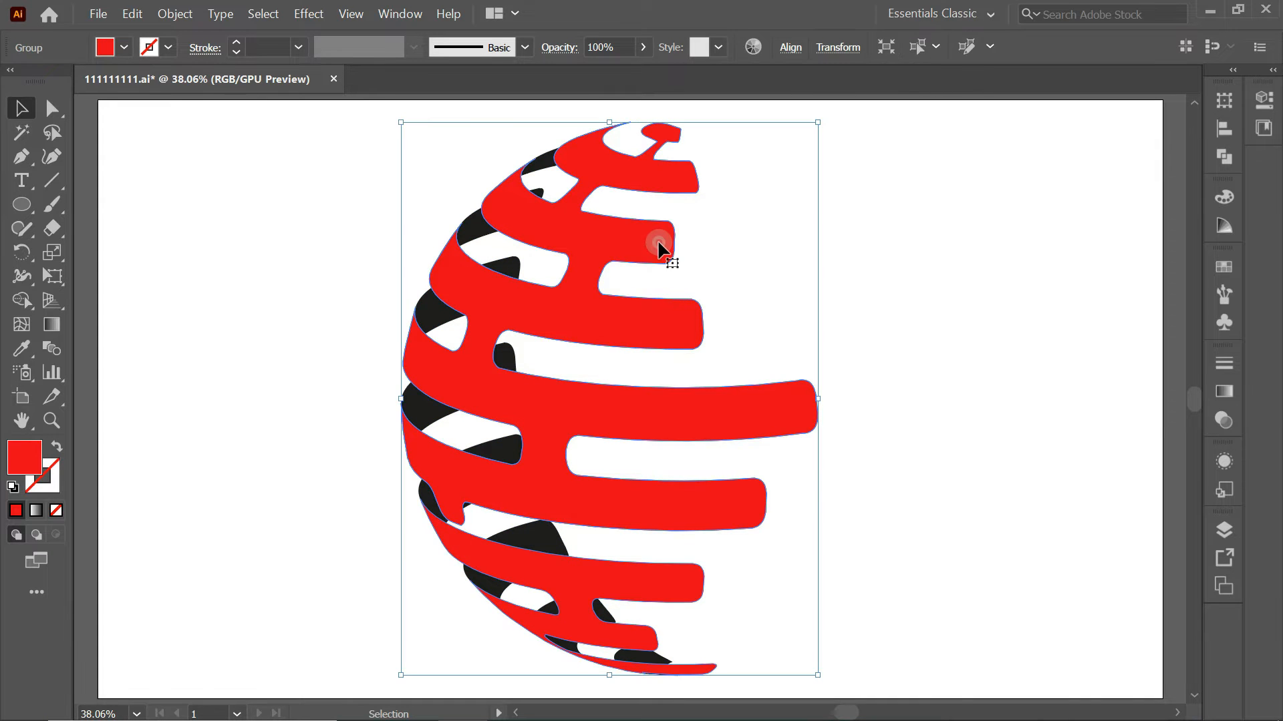
left_click(1225, 390)
left_click(1004, 395)
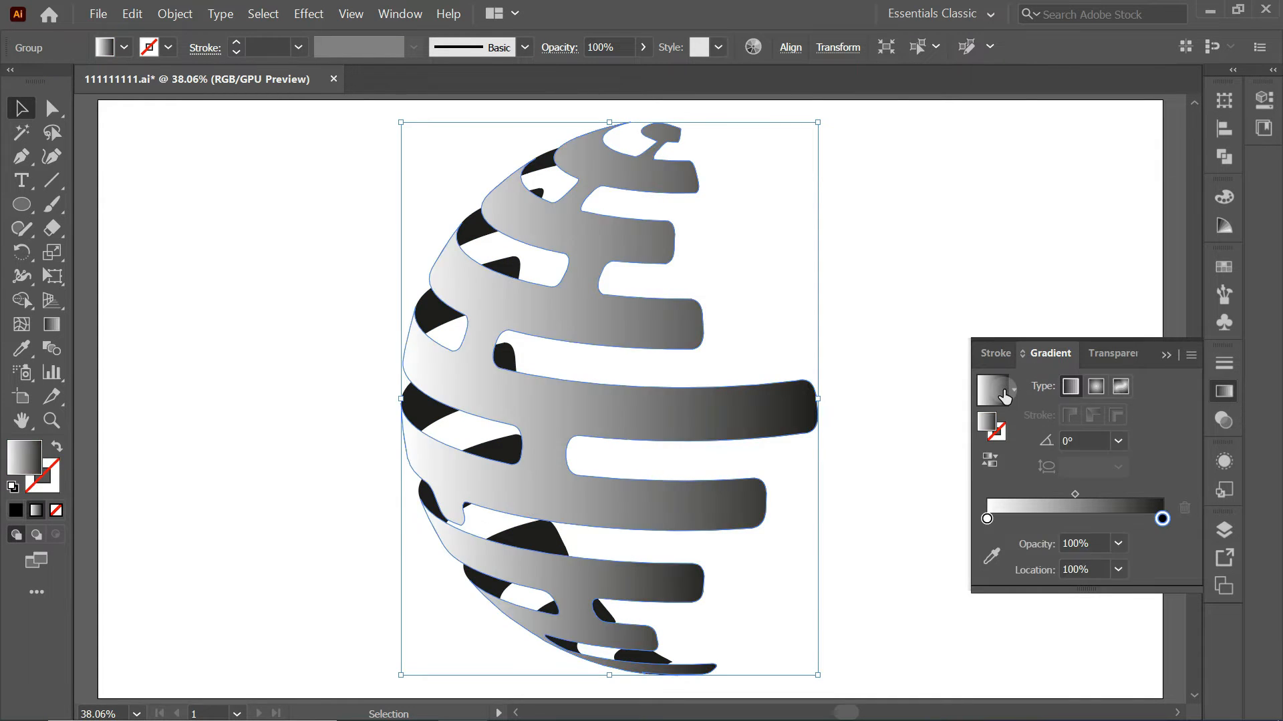
Set the front stripe gradient's black end stop to the dark blue RGB 27, 20, 100
double_click(1162, 518)
left_click(905, 336)
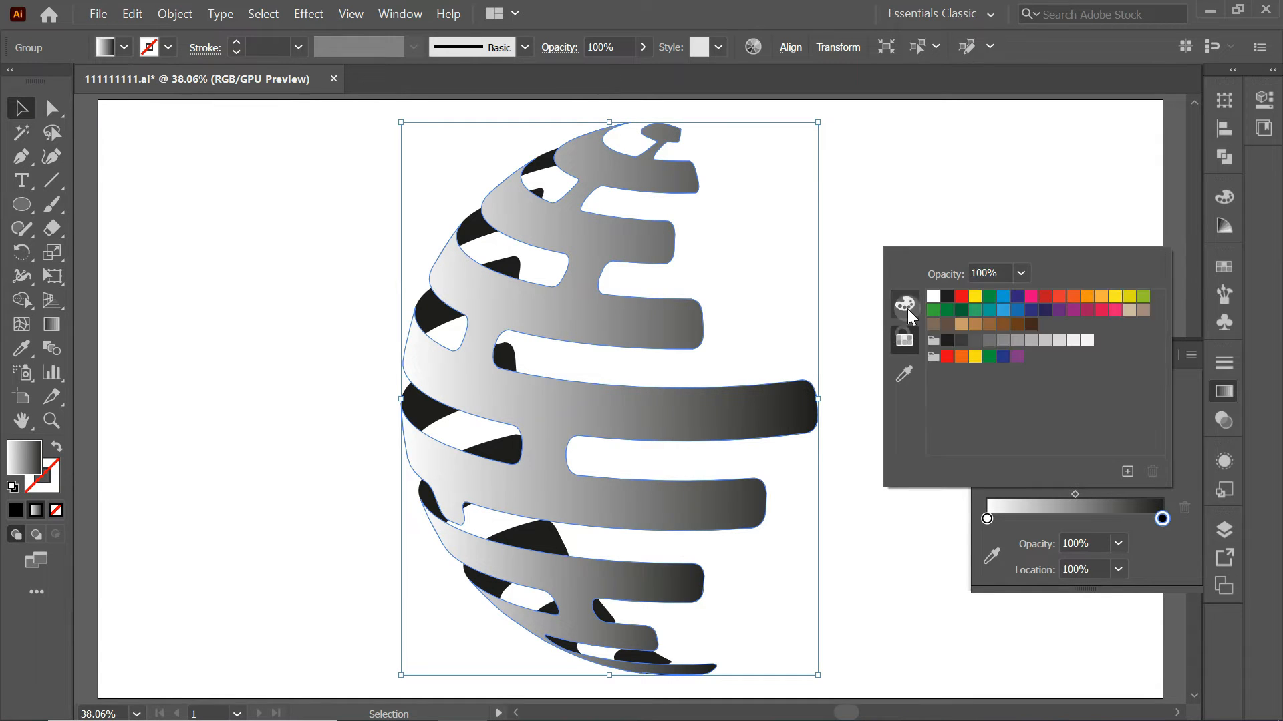
left_click(907, 308)
left_click(1161, 256)
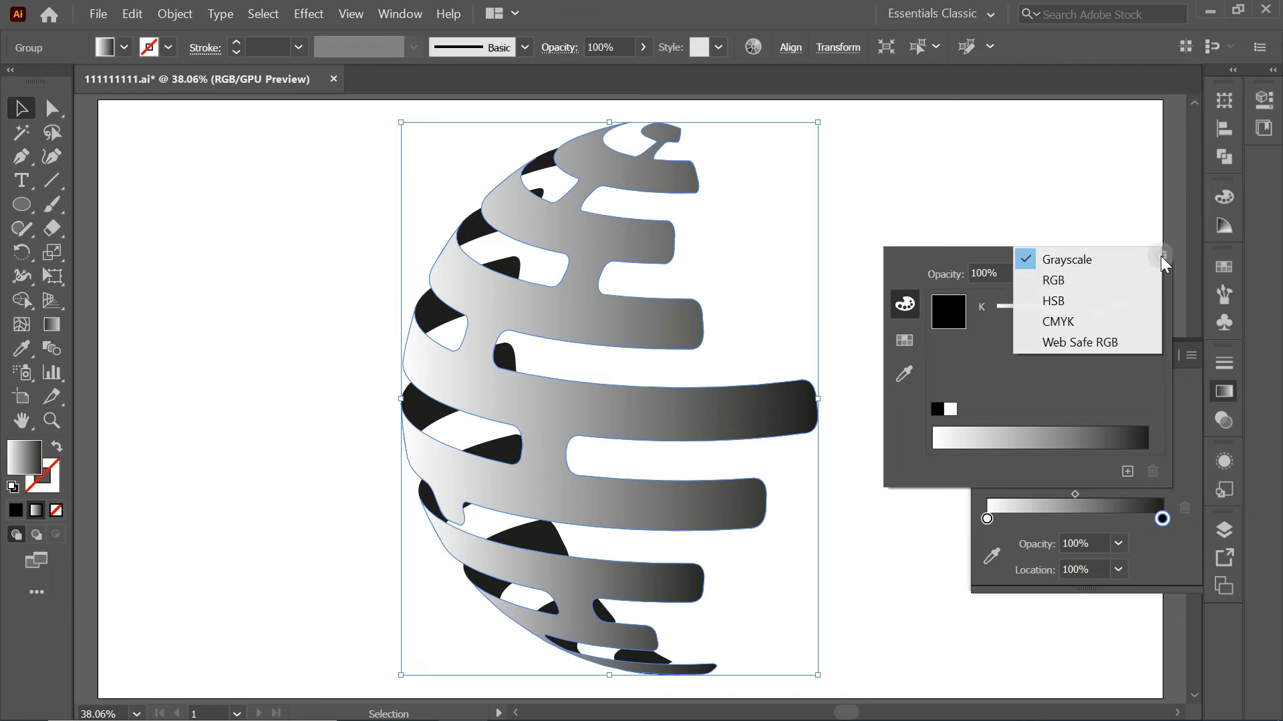
left_click(1072, 282)
left_click_drag(1124, 305, 1105, 308)
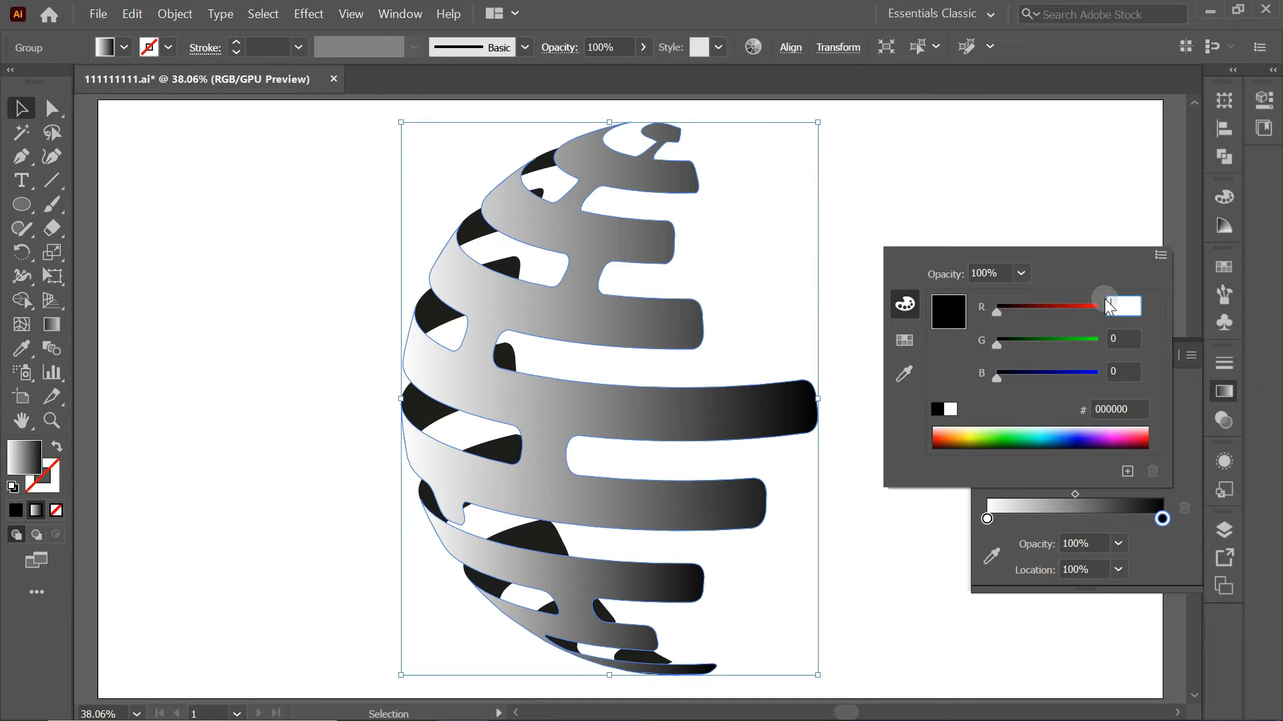
left_click(1135, 340)
type("27")
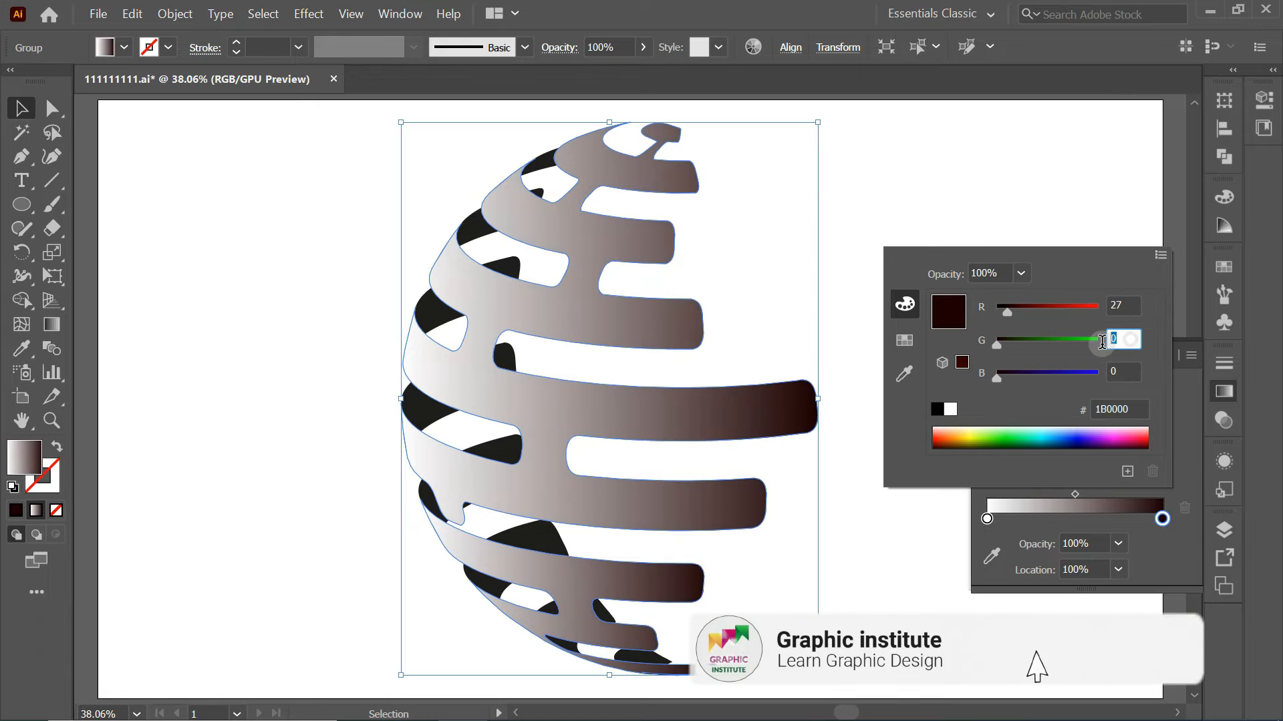
type("0")
key("Tab")
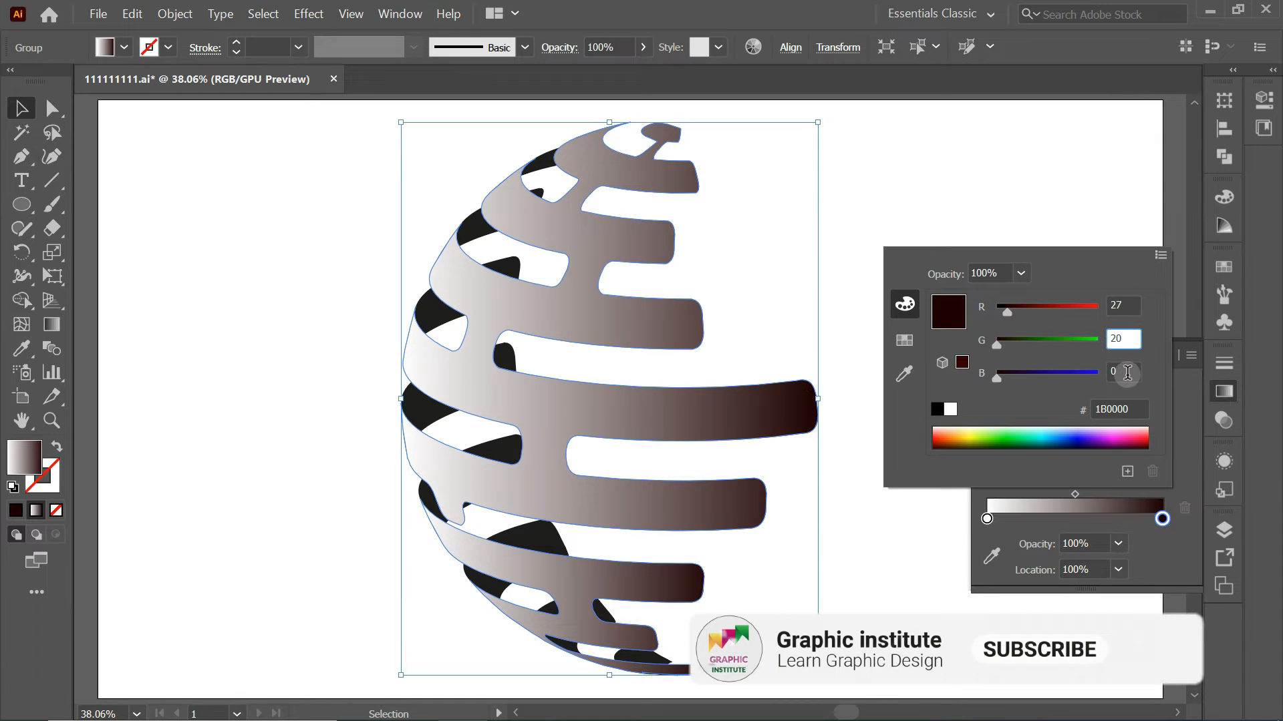
type("100")
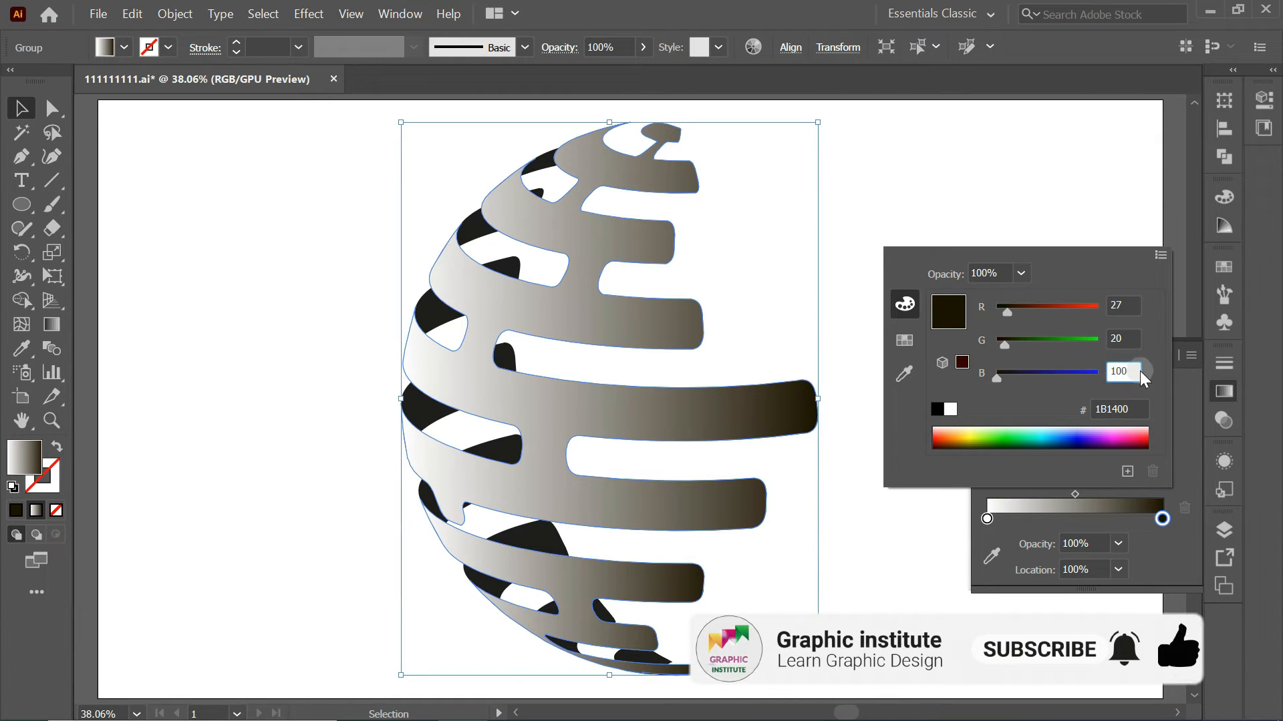
left_click(1135, 344)
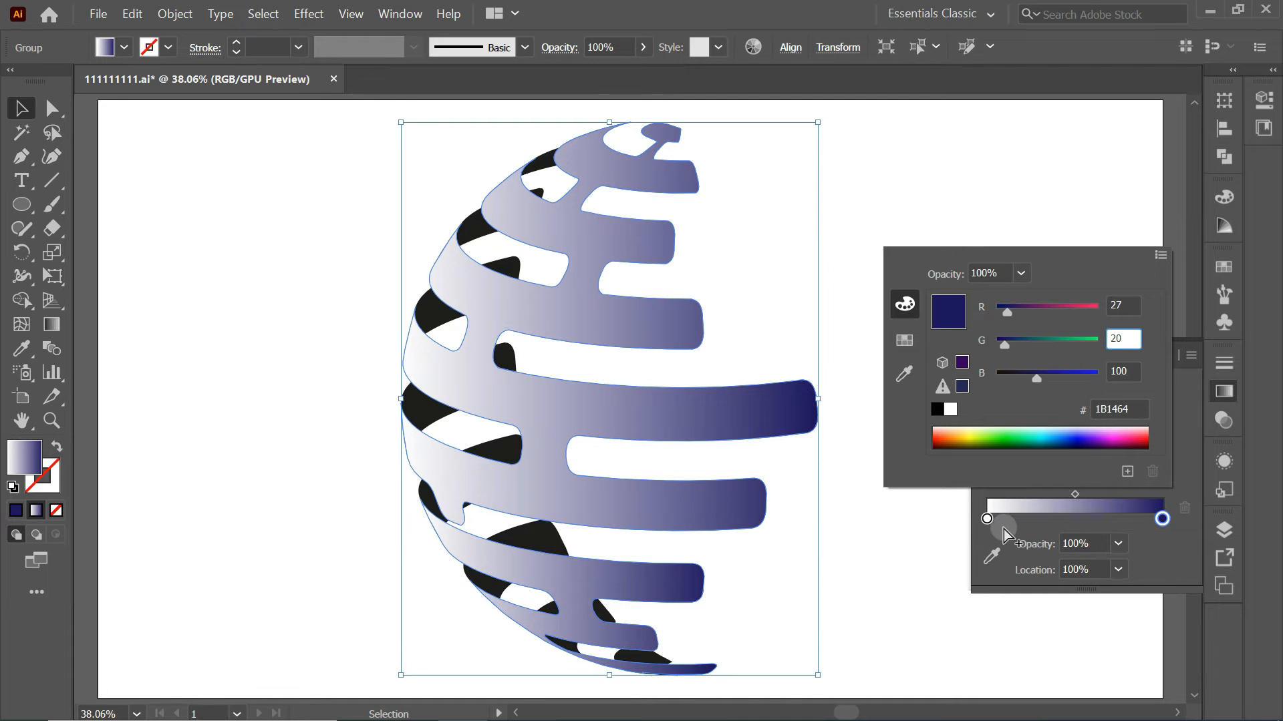
Switch the front gradient's white stop to RGB mode and recolor it bright cyan with red set to 0
left_click(988, 520)
double_click(988, 519)
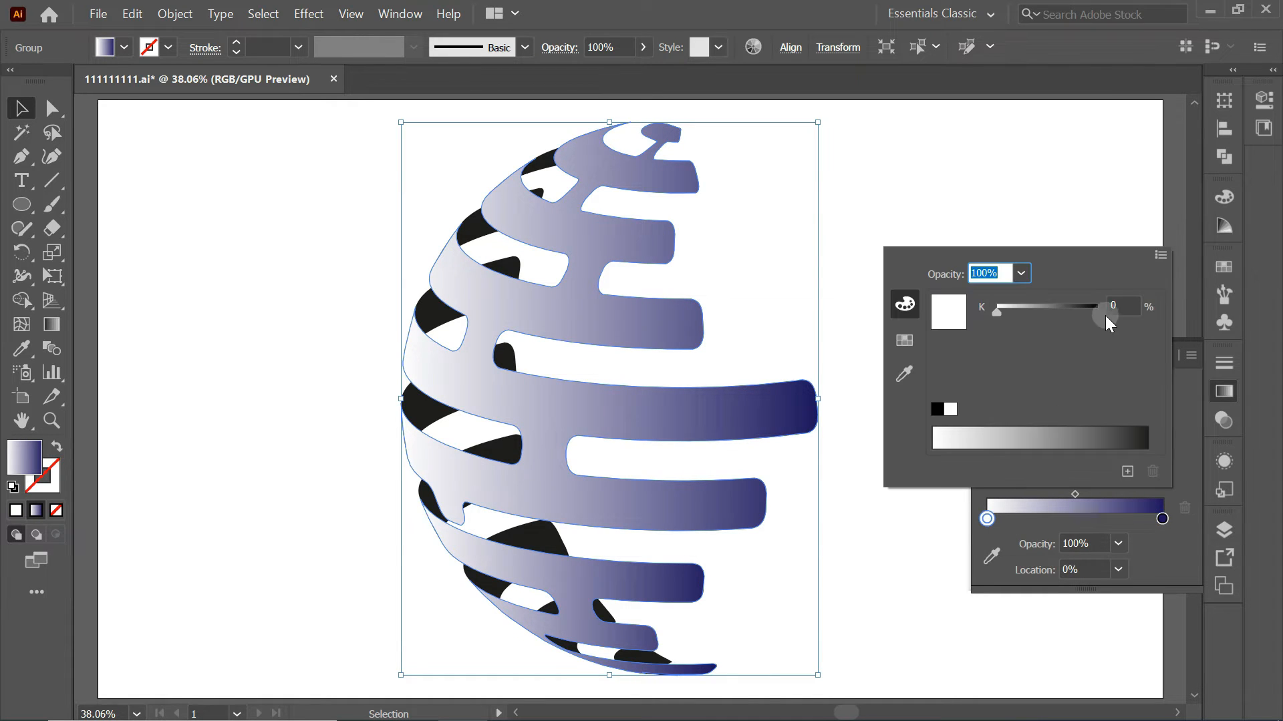
left_click(1158, 256)
left_click(1069, 280)
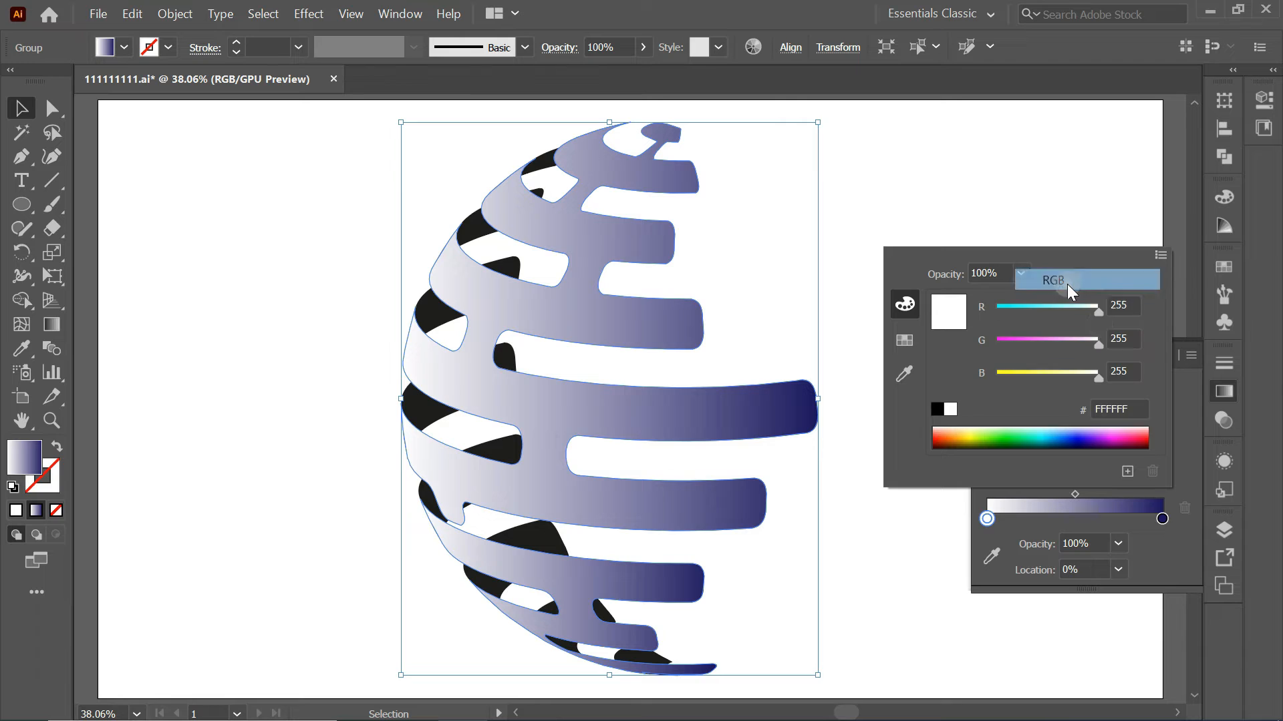
left_click(1131, 309)
double_click(1131, 309)
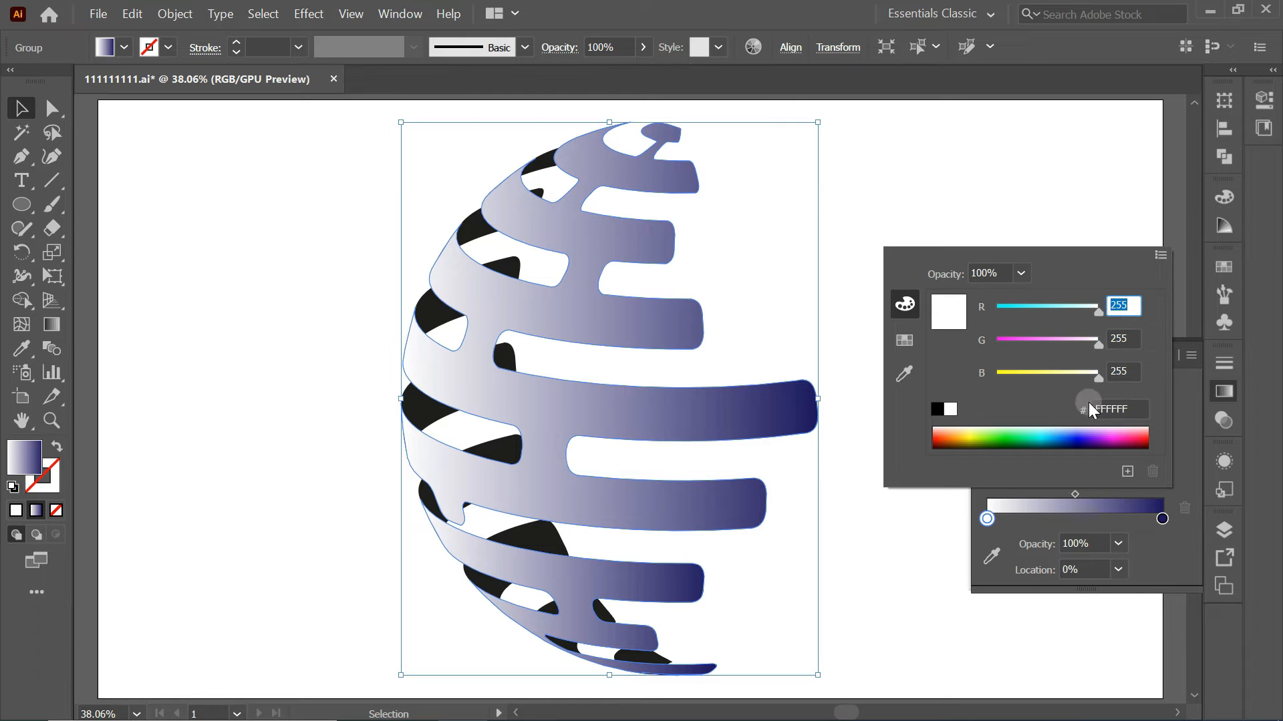
type("0")
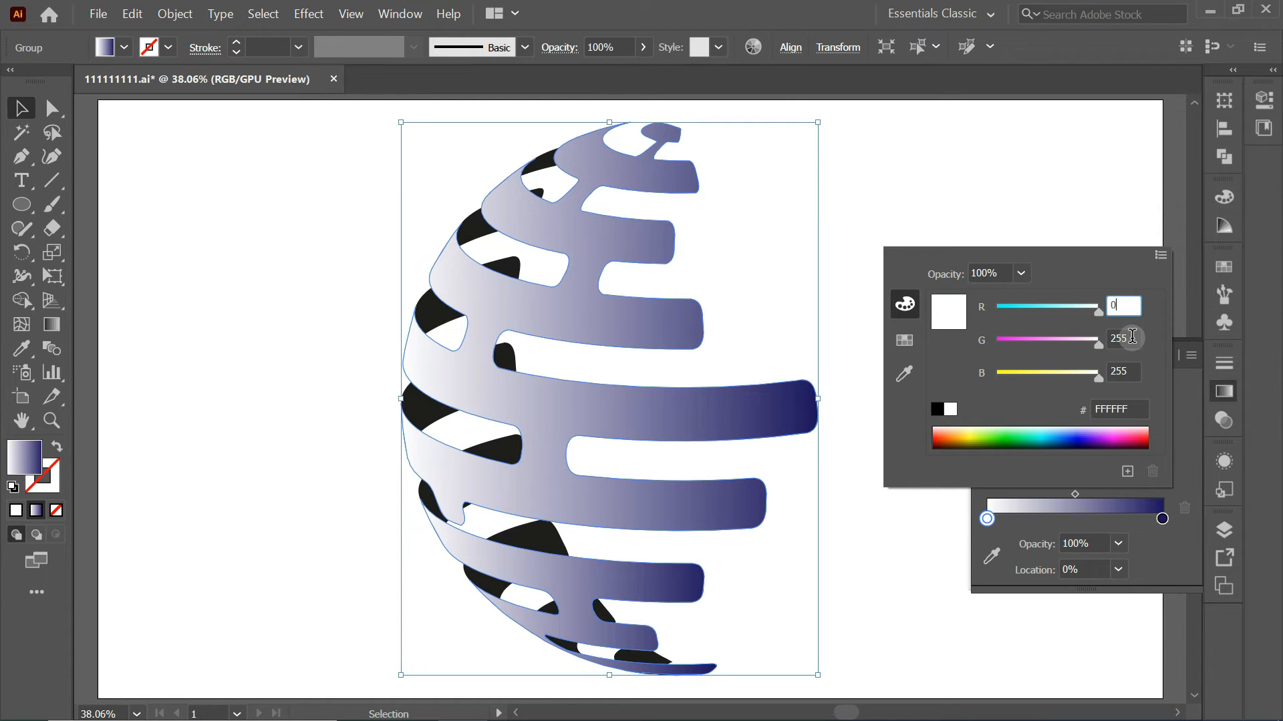
left_click(1124, 372)
left_click(953, 495)
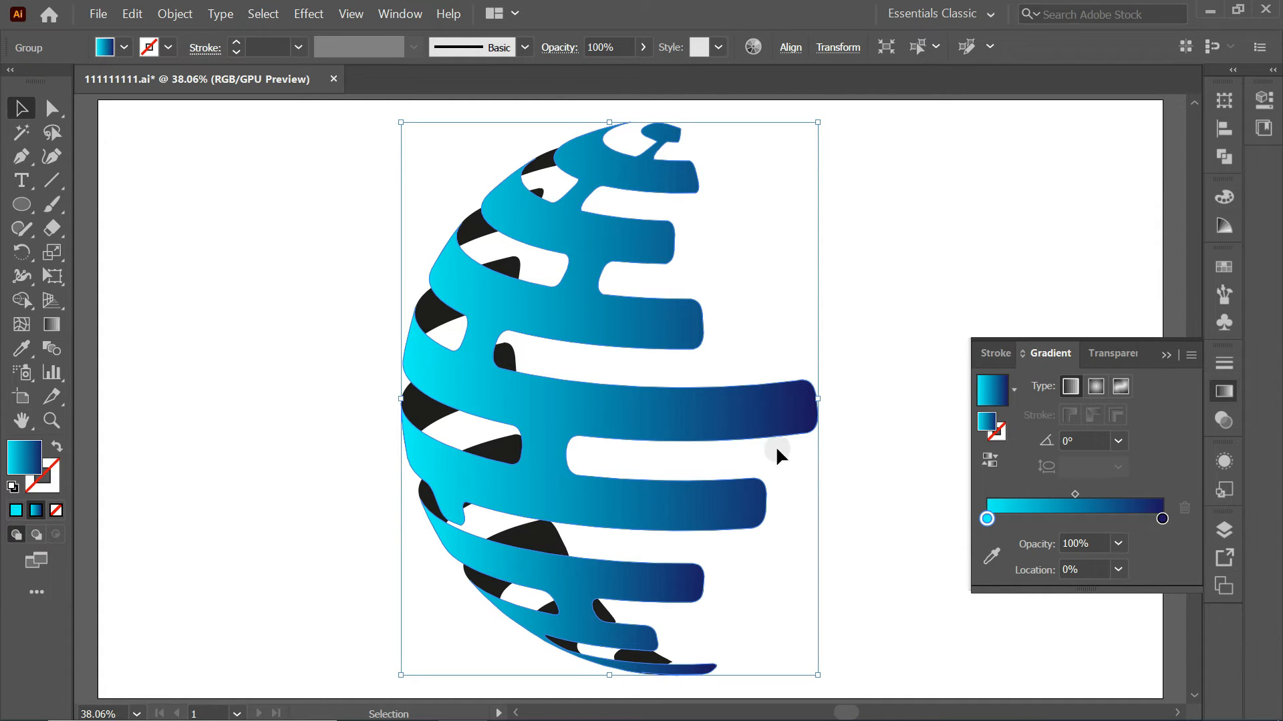
Fill the black back stripe group with the default white-to-black linear gradient
left_click(294, 270)
left_click(435, 313)
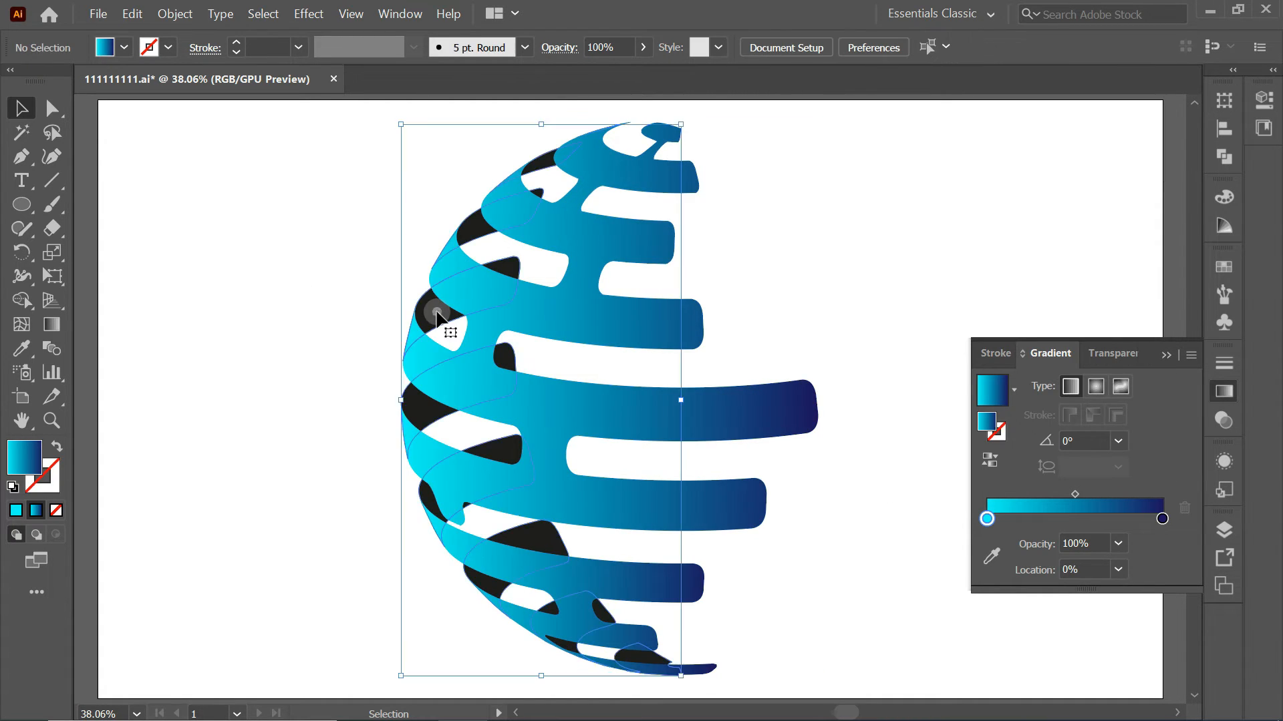
left_click(1014, 389)
left_click(935, 428)
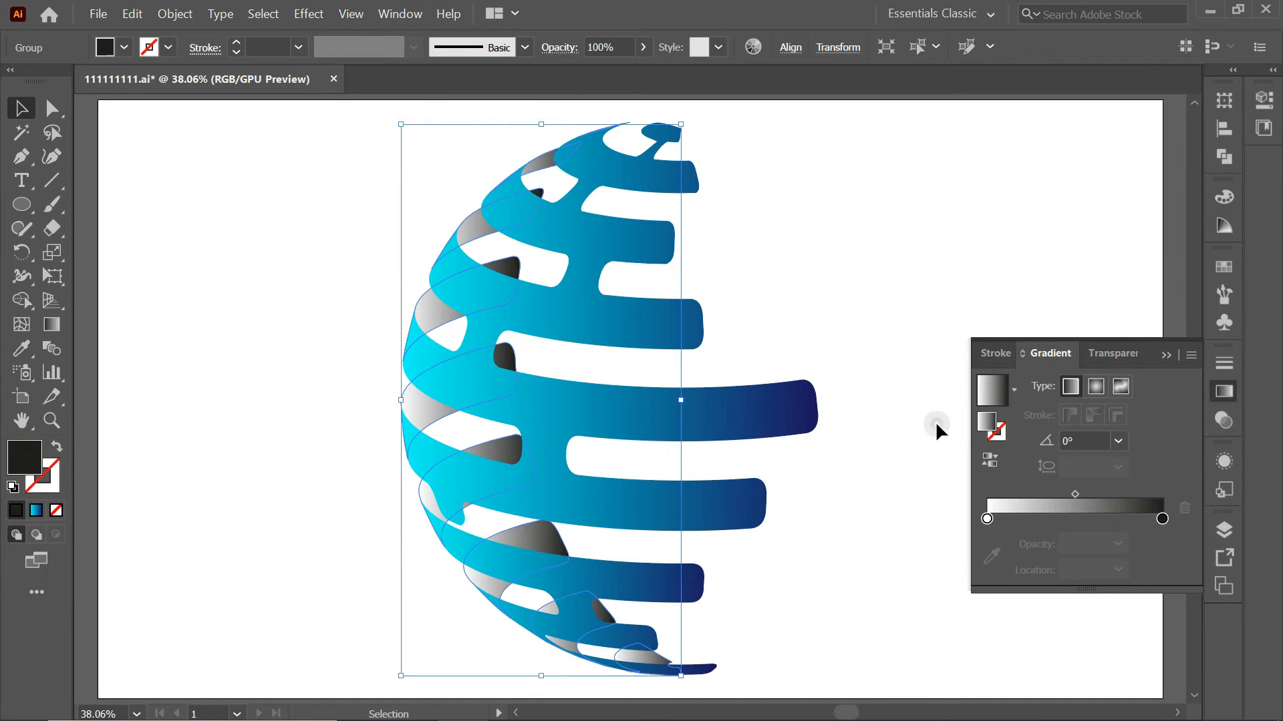
Set the back stripe gradient's black end stop to the medium gray RGB 128, 128, 128
double_click(1162, 518)
left_click(1120, 306)
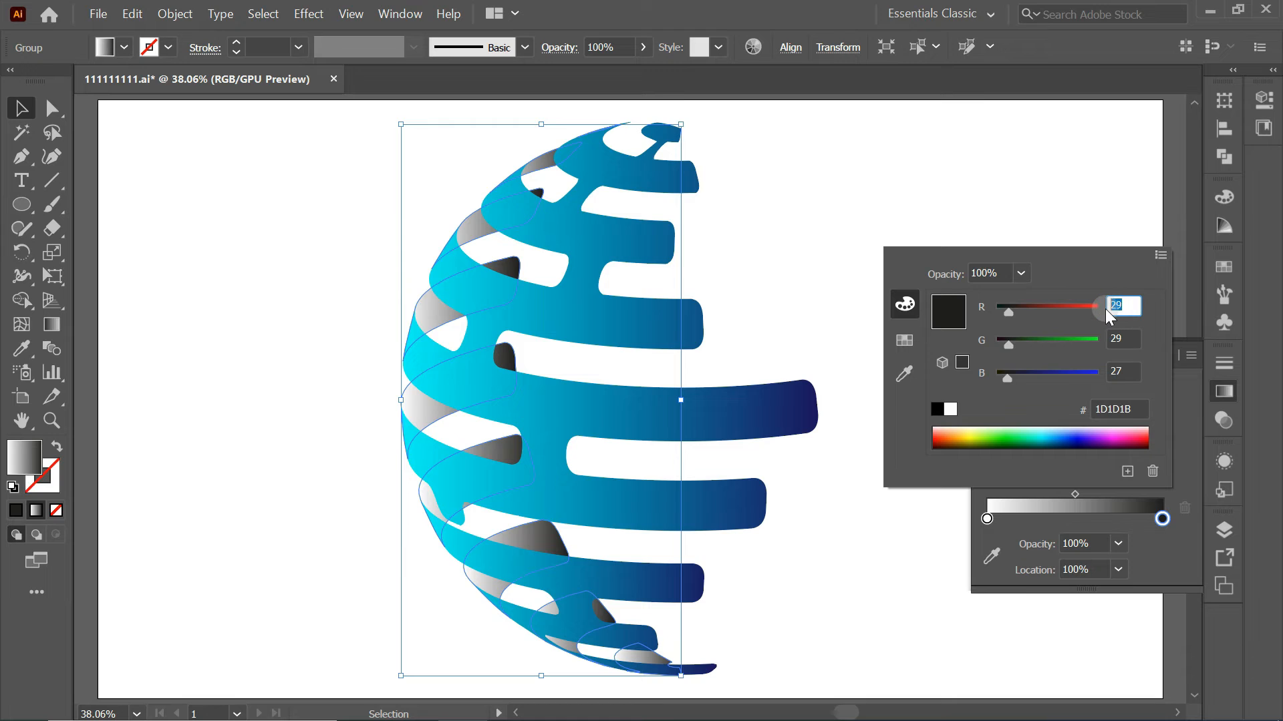
type("128")
left_click(1110, 340)
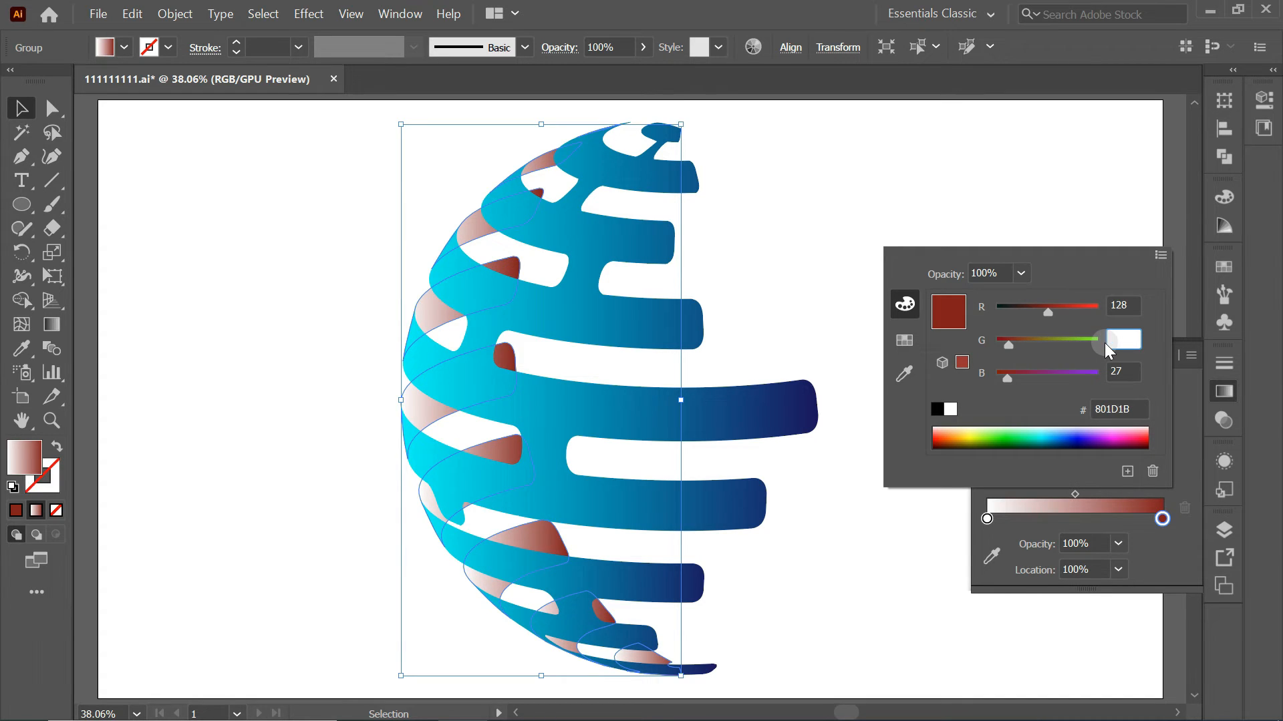
type("128")
left_click(1123, 370)
type("12")
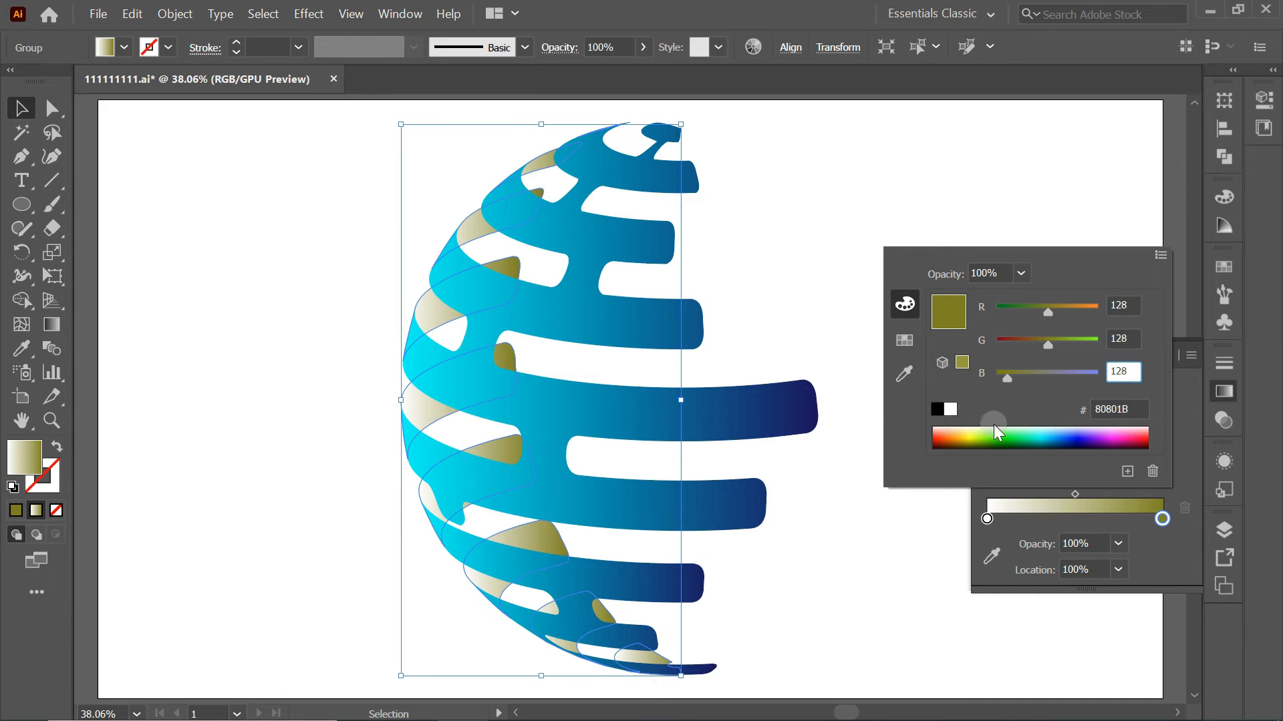
left_click(1129, 305)
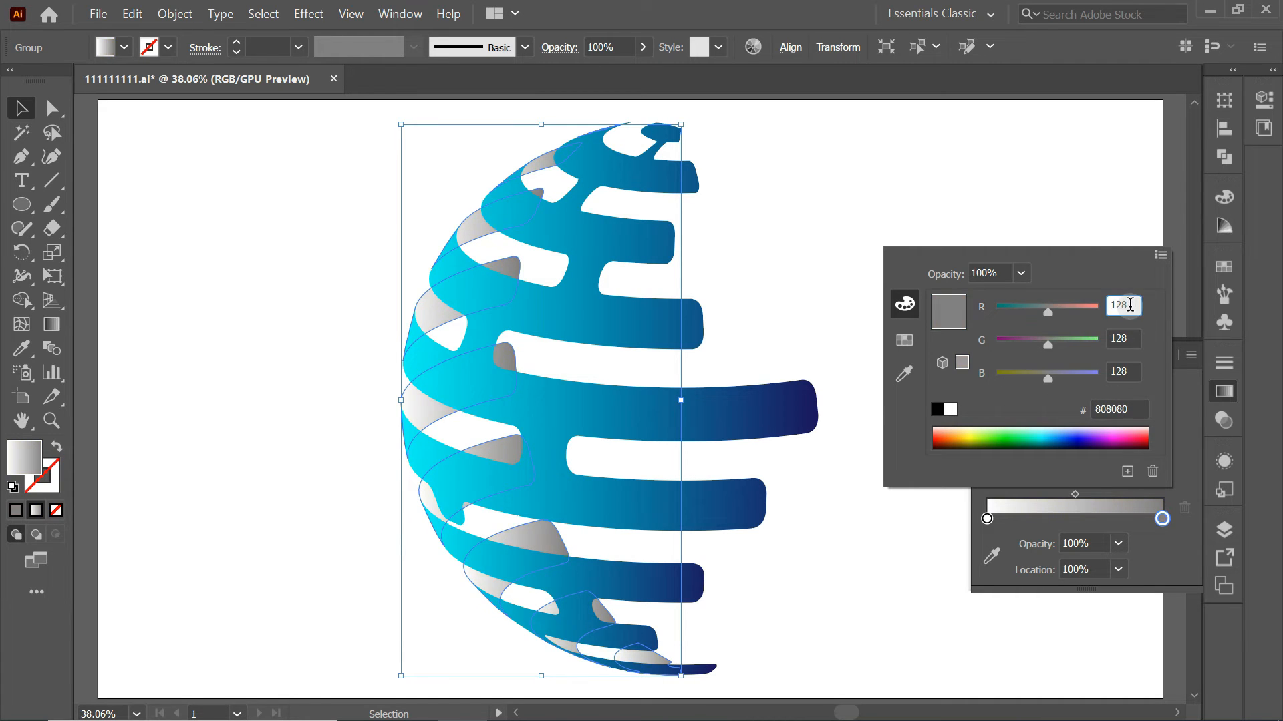
Set the back stripe gradient's white stop to light gray RGB 204, 204, 204 and reverse the gradient's direction
left_click(988, 518)
double_click(988, 519)
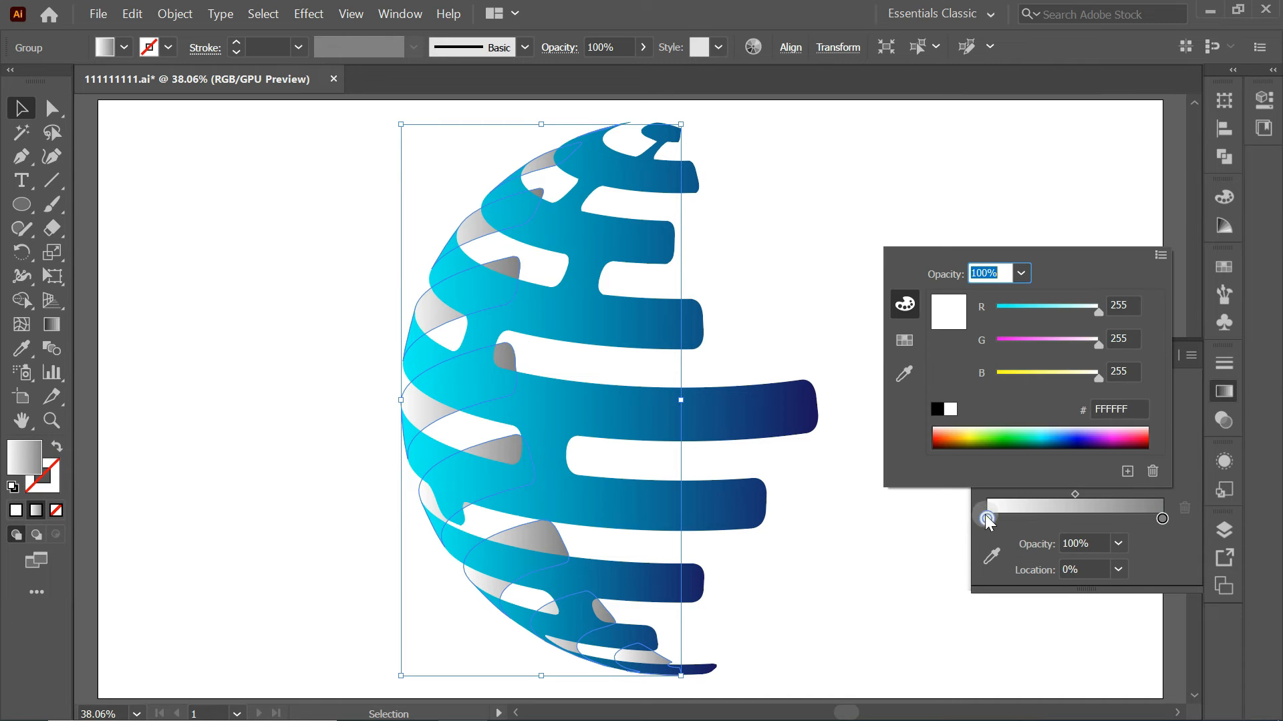
left_click(1121, 305)
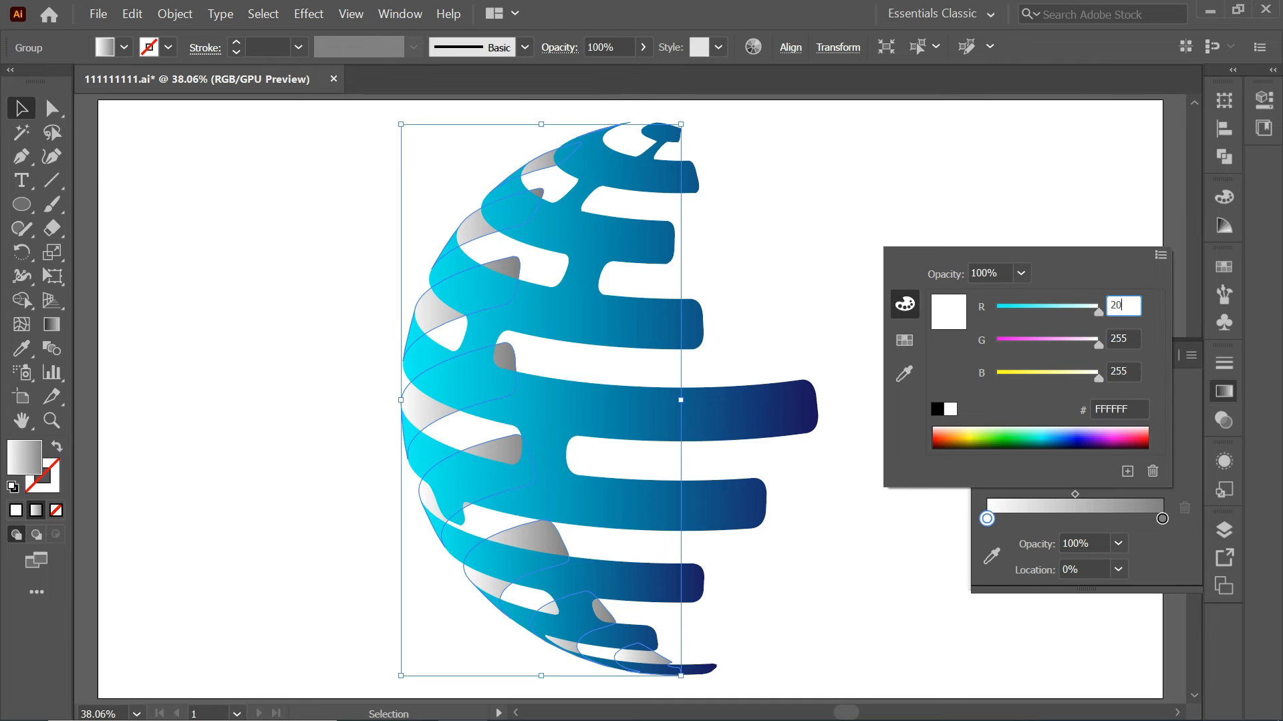
type("204")
left_click(1111, 341)
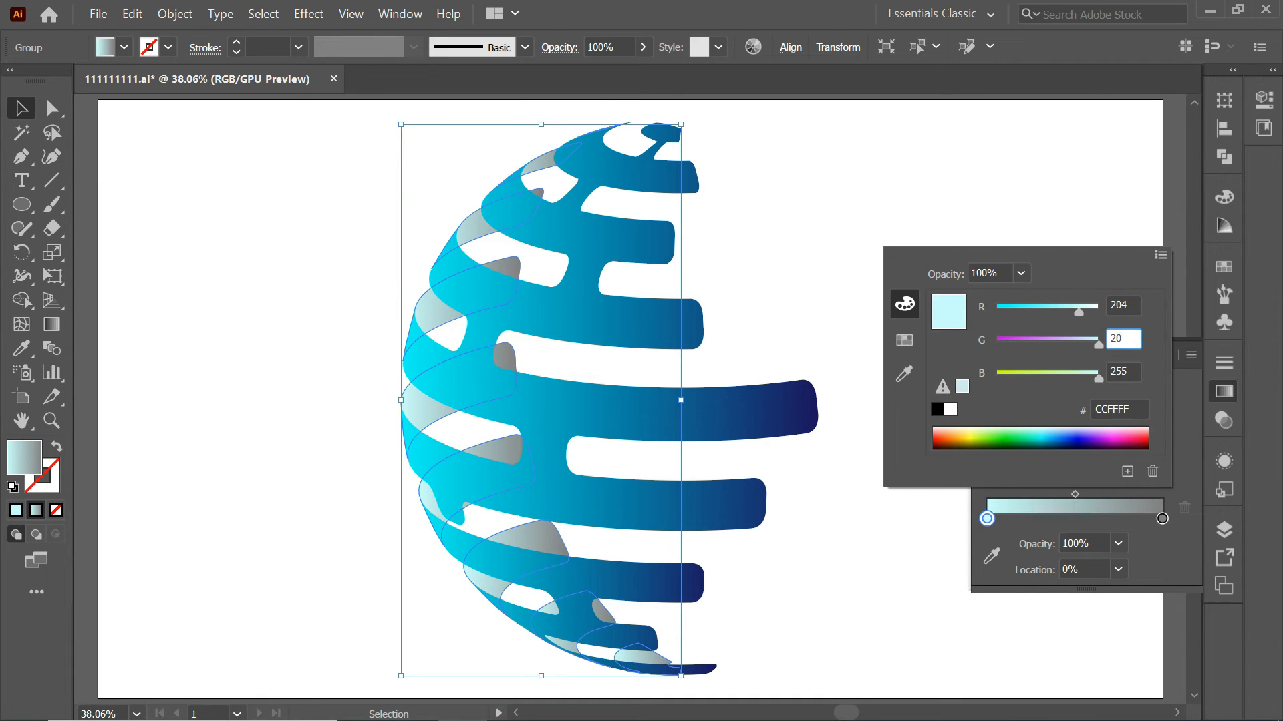
left_click(1128, 372)
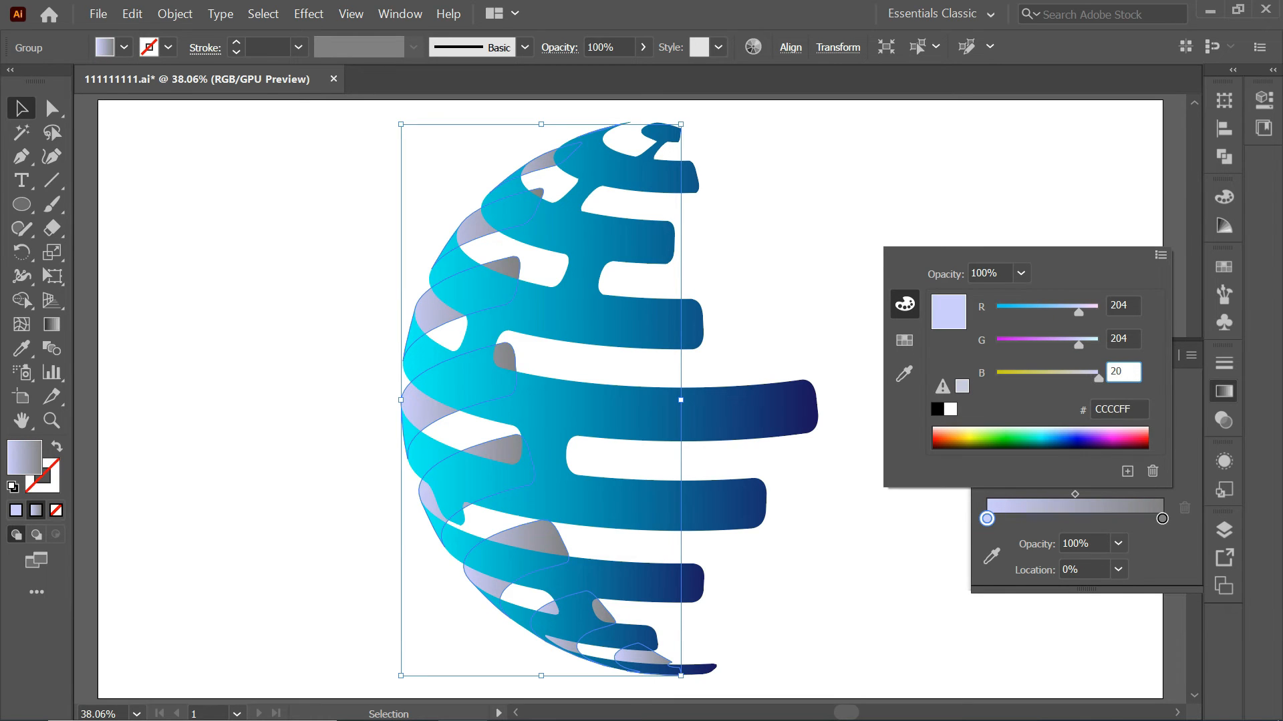
key("Return")
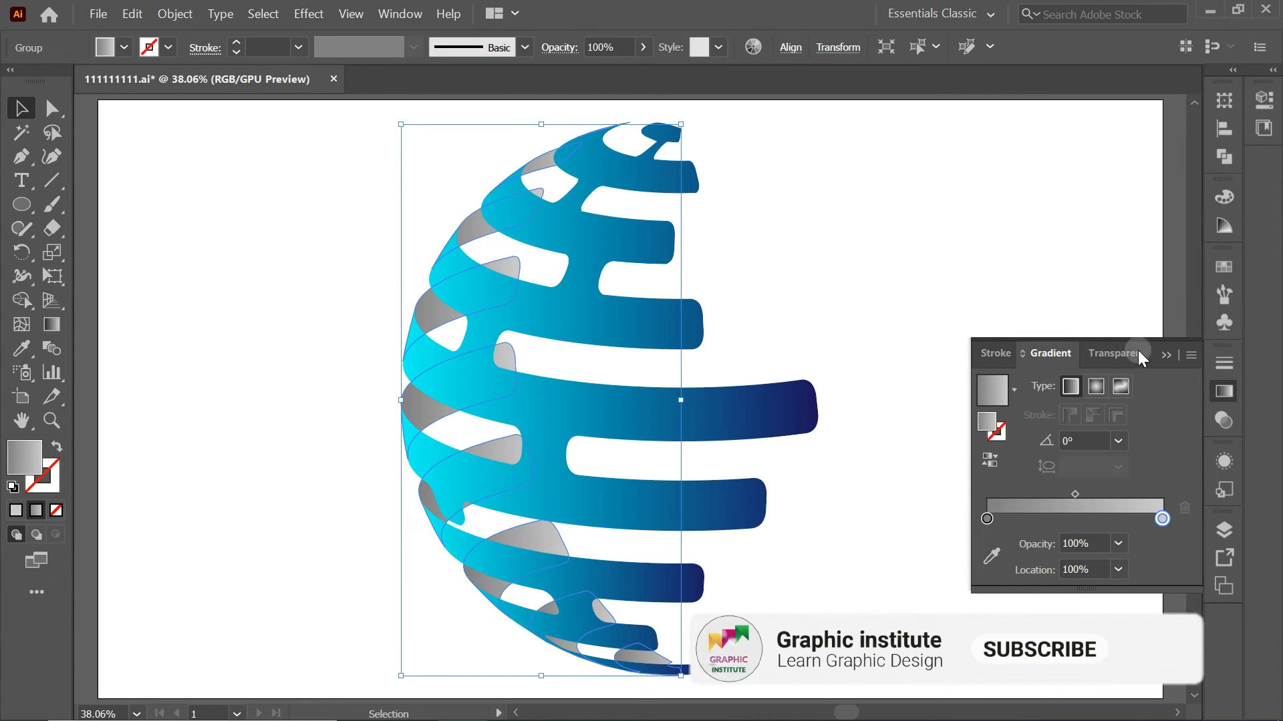
left_click(1164, 355)
left_click(1063, 361)
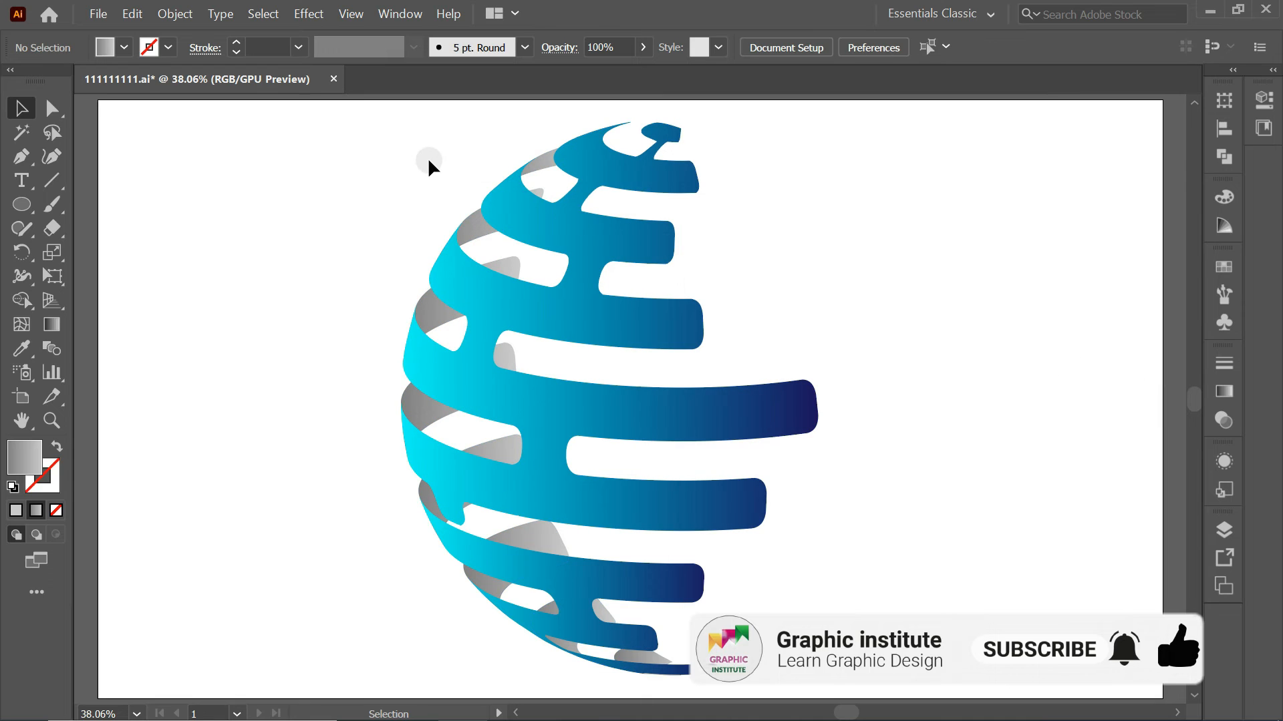
Group the front and back stripes, then scale the sphere down to about three quarters and move it to the artboard's upper middle
left_click_drag(428, 160, 847, 687)
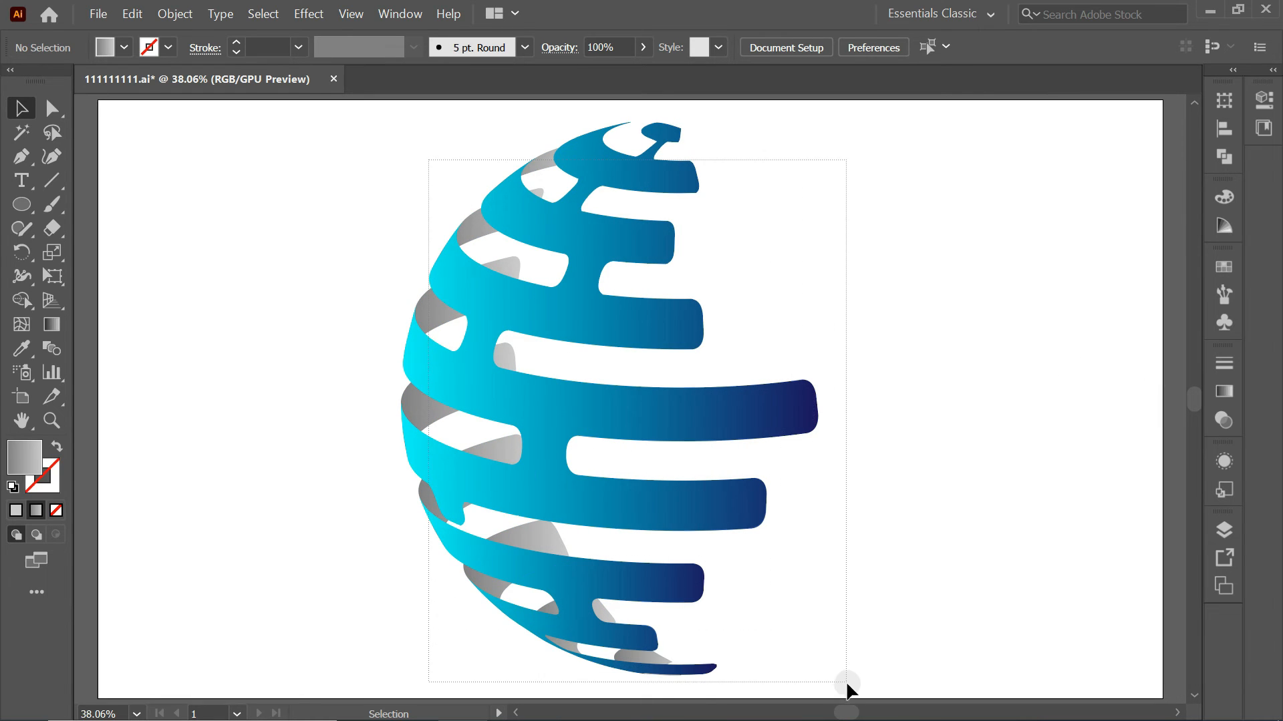
right_click(736, 400)
left_click(794, 532)
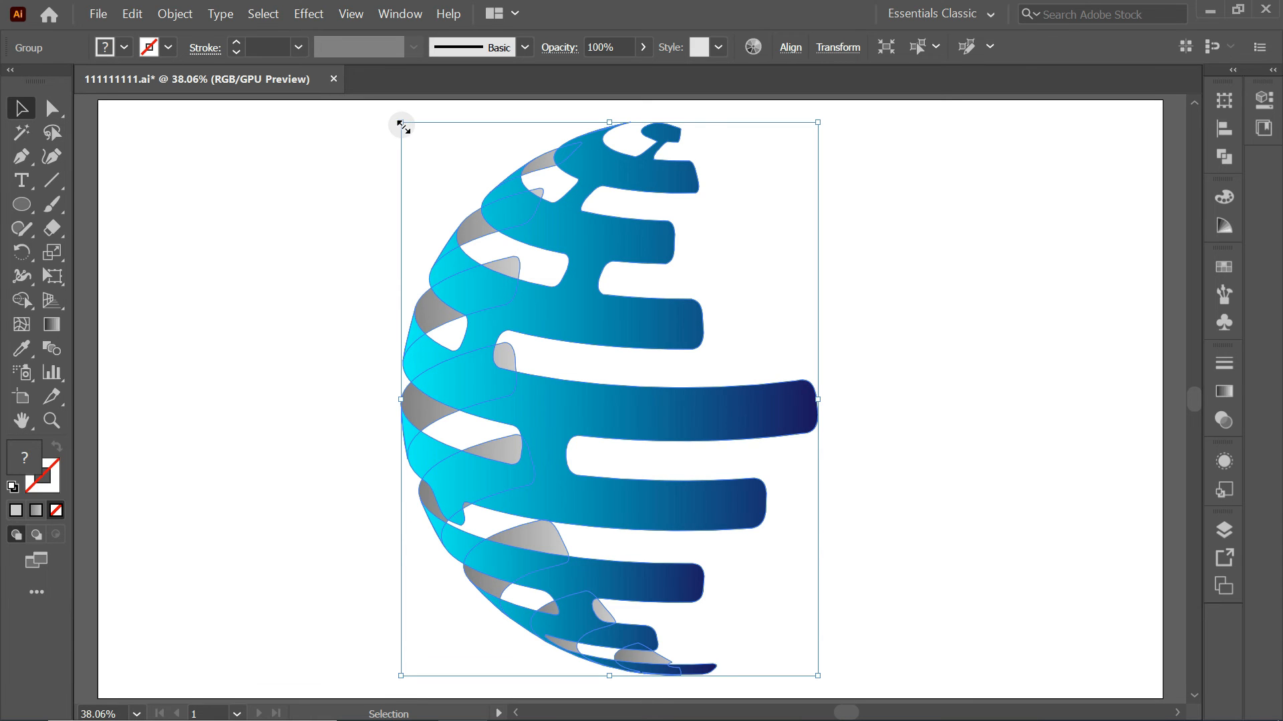
left_click_drag(401, 122, 502, 256)
left_click_drag(659, 421, 630, 317)
left_click(924, 323)
Move the BRAND NAME / SLOGAN HERE text from below the artboard to beneath the sphere and enlarge it to slightly wider than the sphere
scroll(868, 405, "down", 3)
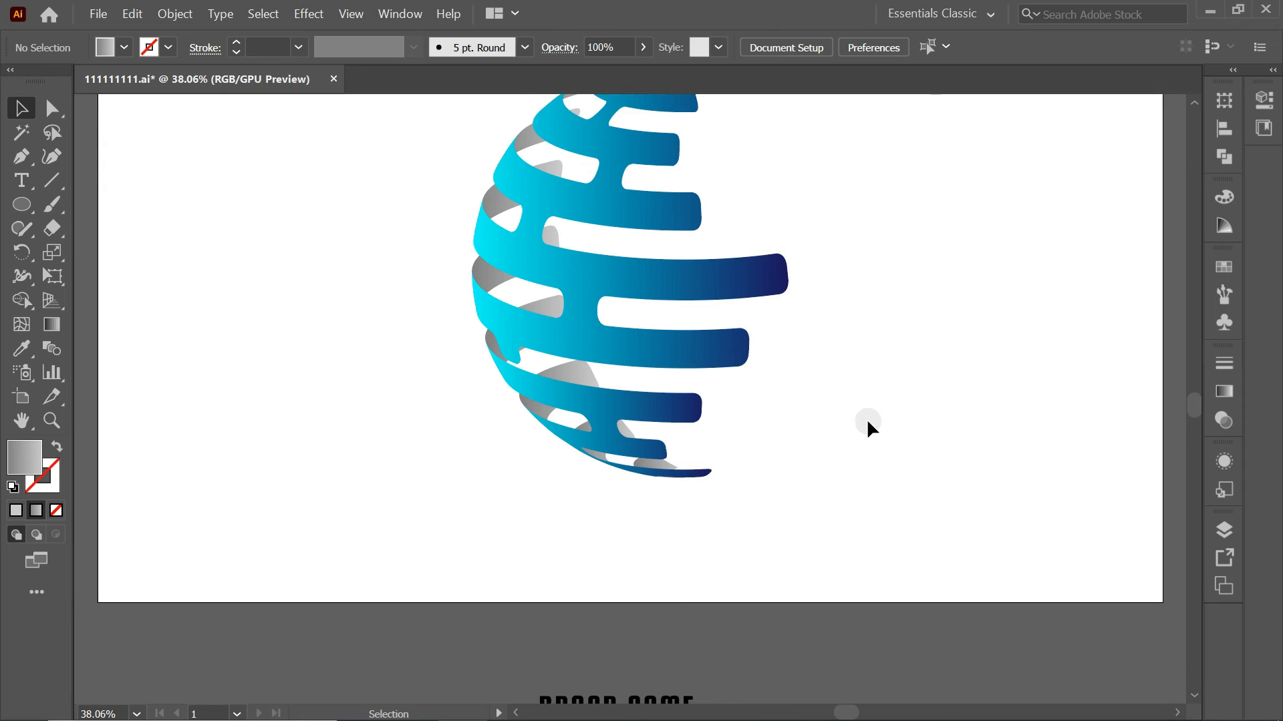
left_click_drag(638, 676, 695, 493)
key("ctrl+shift+o")
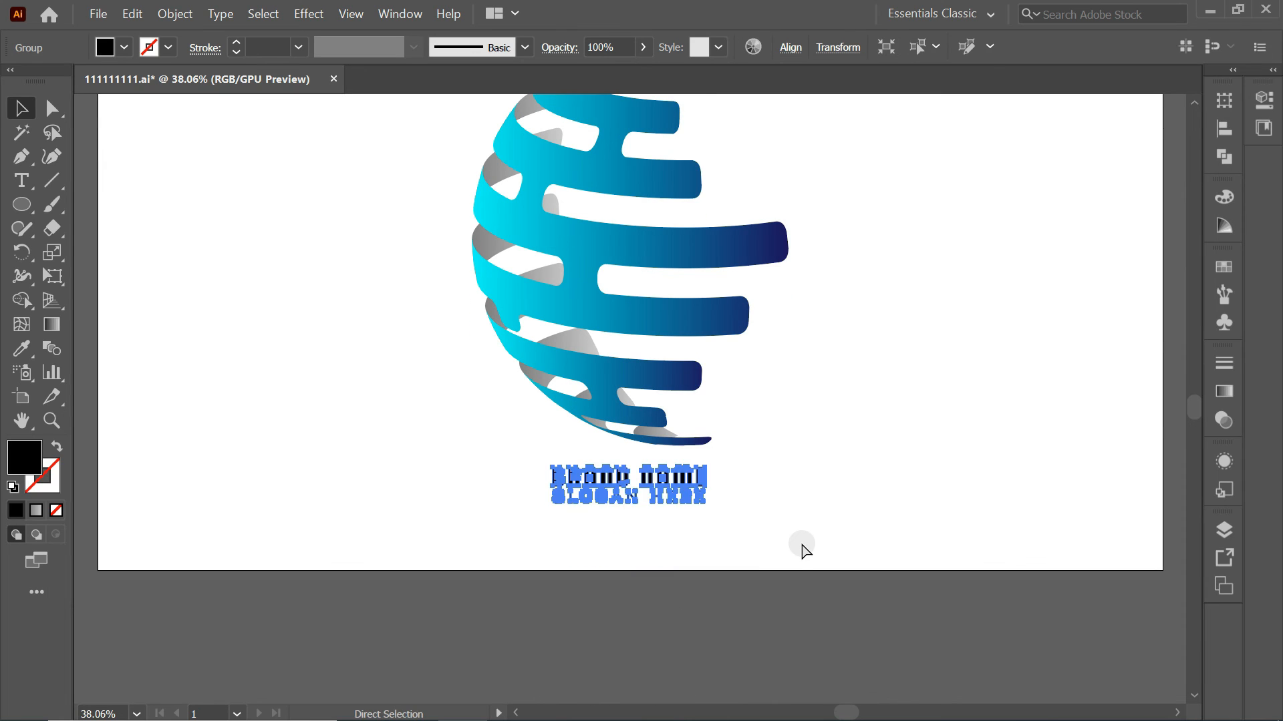
scroll(805, 549, "up", 3)
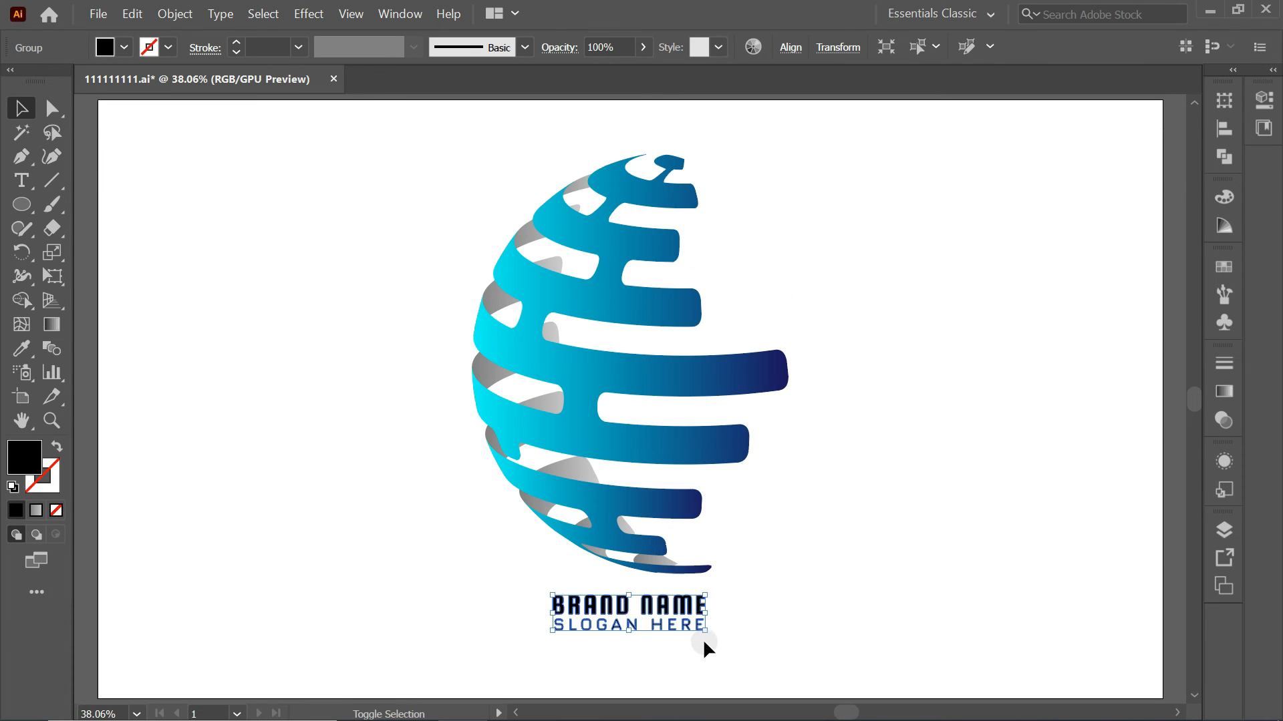
left_click_drag(706, 632, 801, 664)
left_click_drag(739, 591, 732, 589)
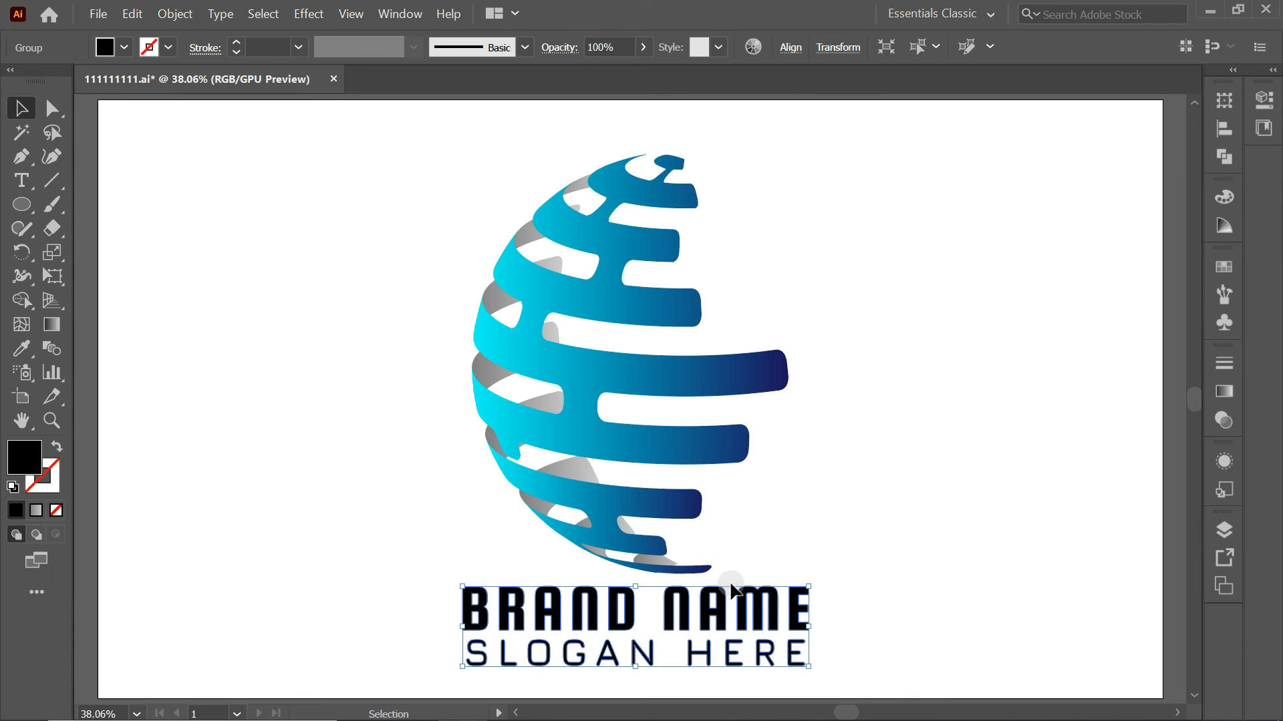
Scale the sphere and the BRAND NAME / SLOGAN HERE text together to about two thirds and move them toward the artboard's center
left_click(640, 415)
left_click(591, 327)
left_click_drag(409, 254, 846, 696)
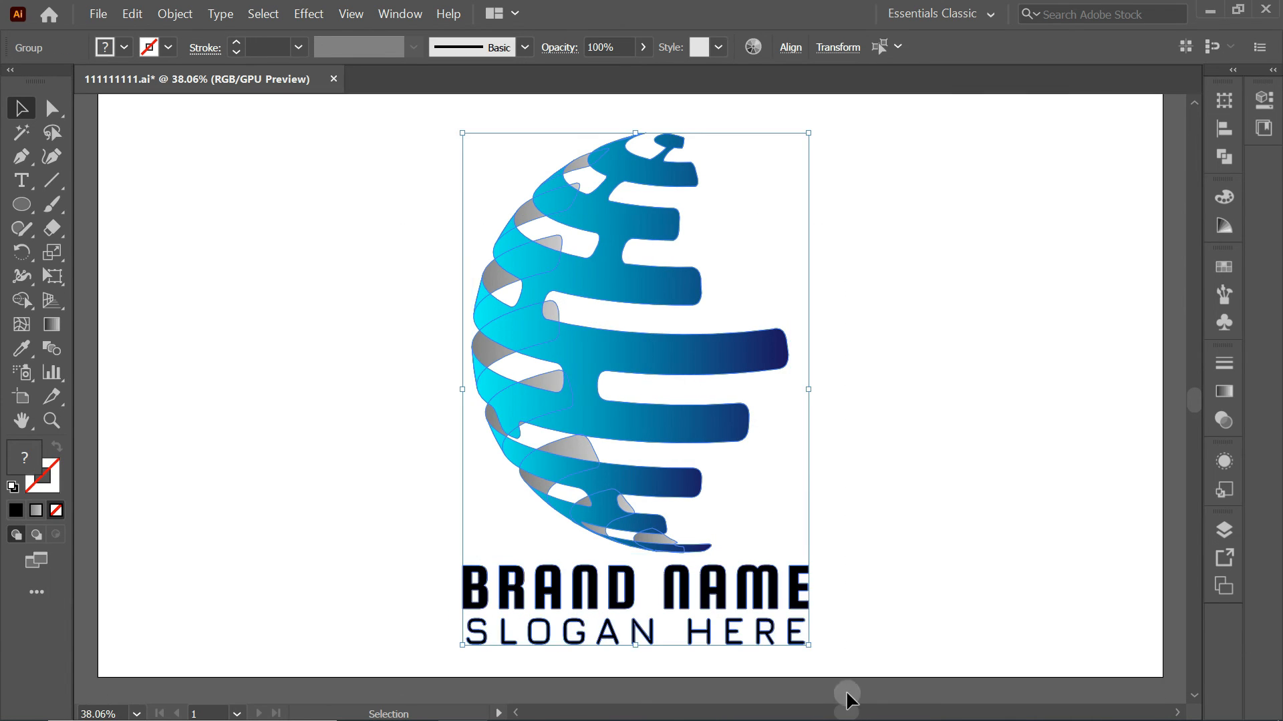
left_click_drag(808, 644, 686, 461)
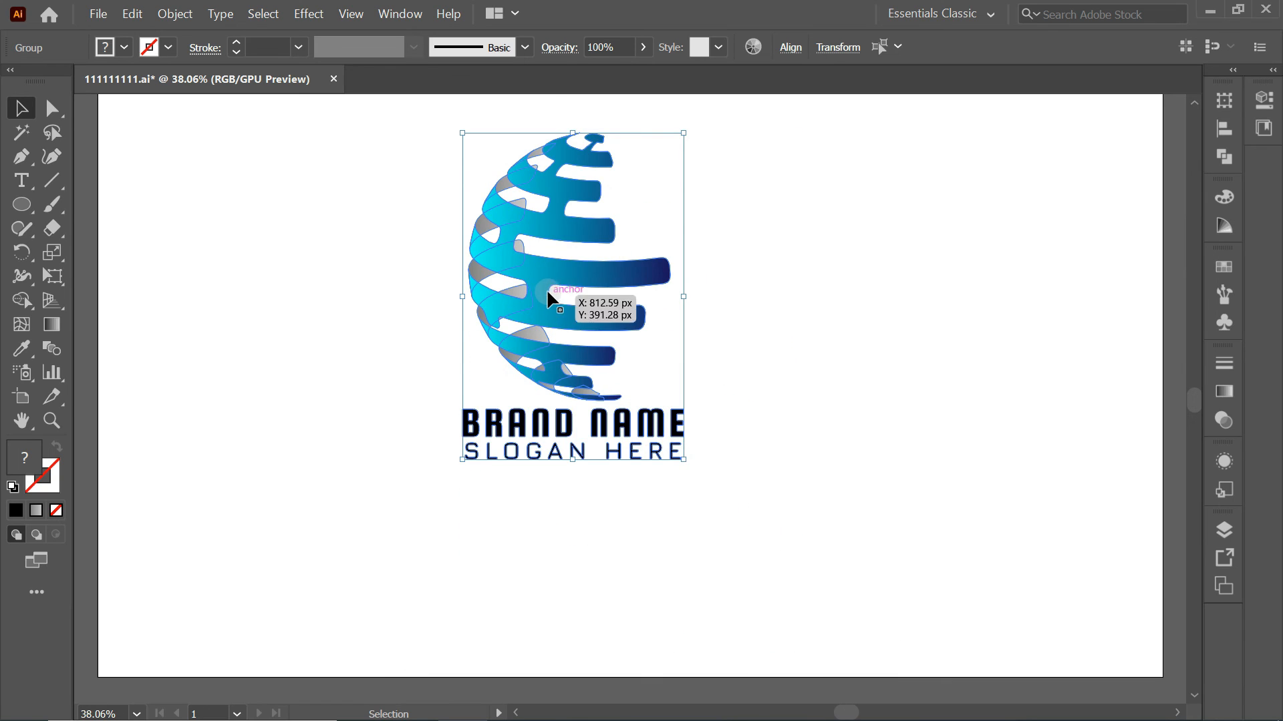
key("a")
key("v")
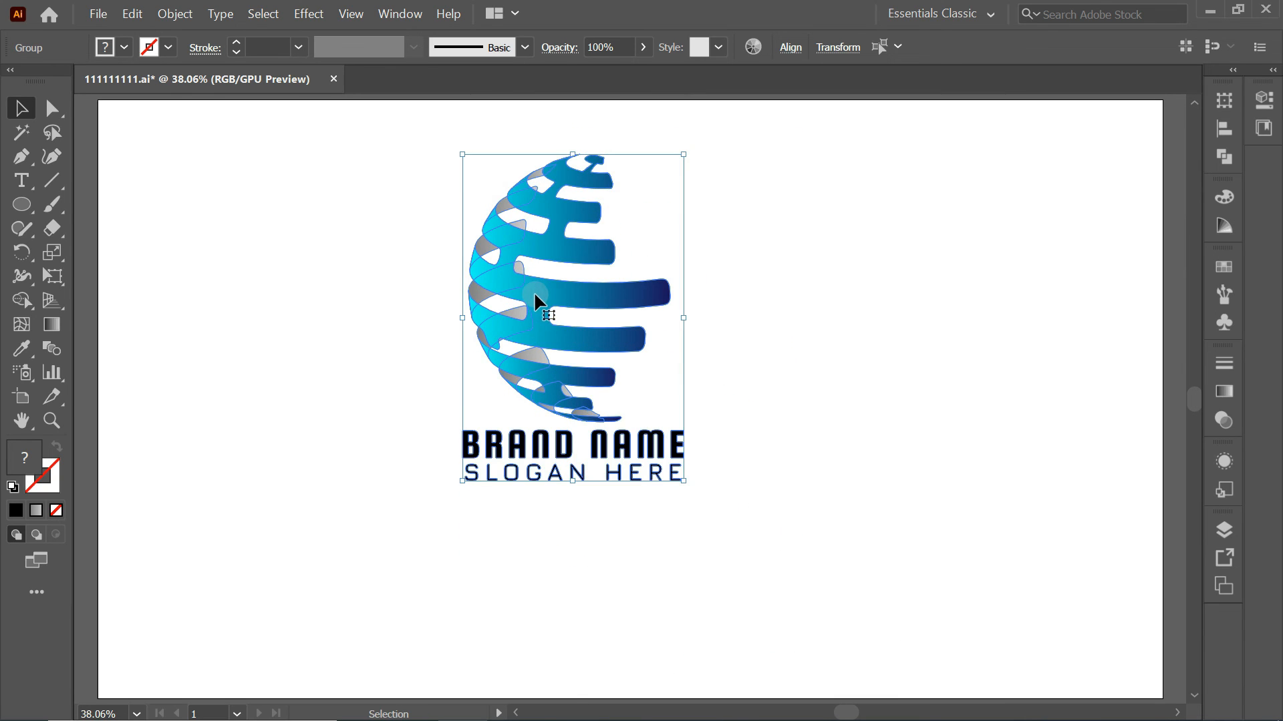
left_click_drag(535, 294, 592, 332)
left_click(805, 365)
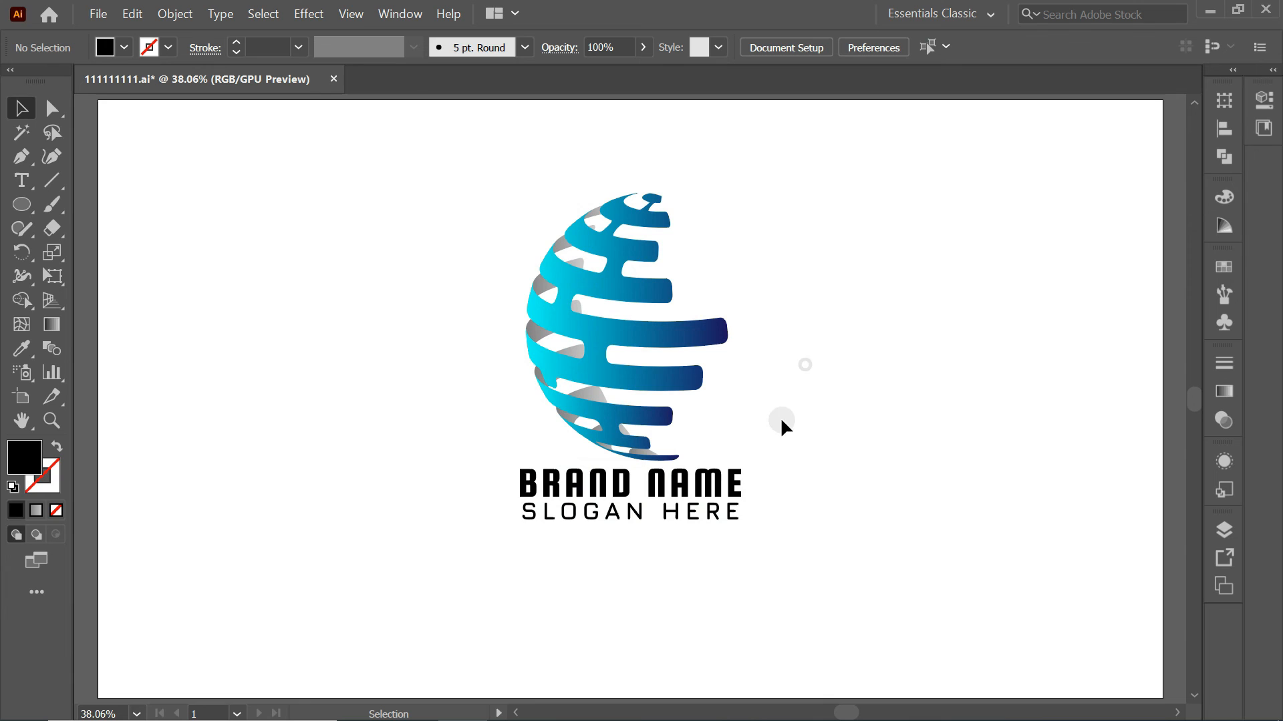
Nudge the BRAND NAME / SLOGAN HERE text down slightly in three large increments to widen the gap below the sphere
left_click(673, 509)
key("shift+Down")
key("shift+Down")
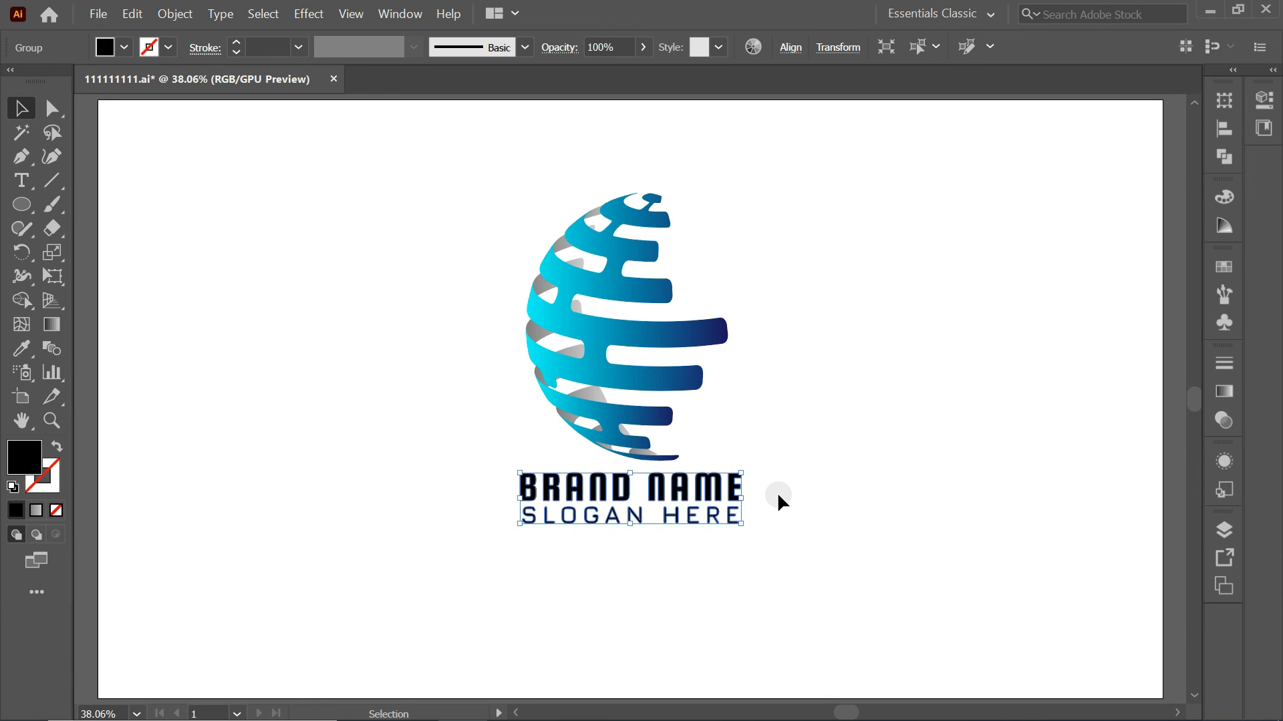
key("shift+Down")
left_click(812, 435)
Align the sphere and the brand text on their horizontal centers and group them into one logo
left_click_drag(452, 229, 764, 554)
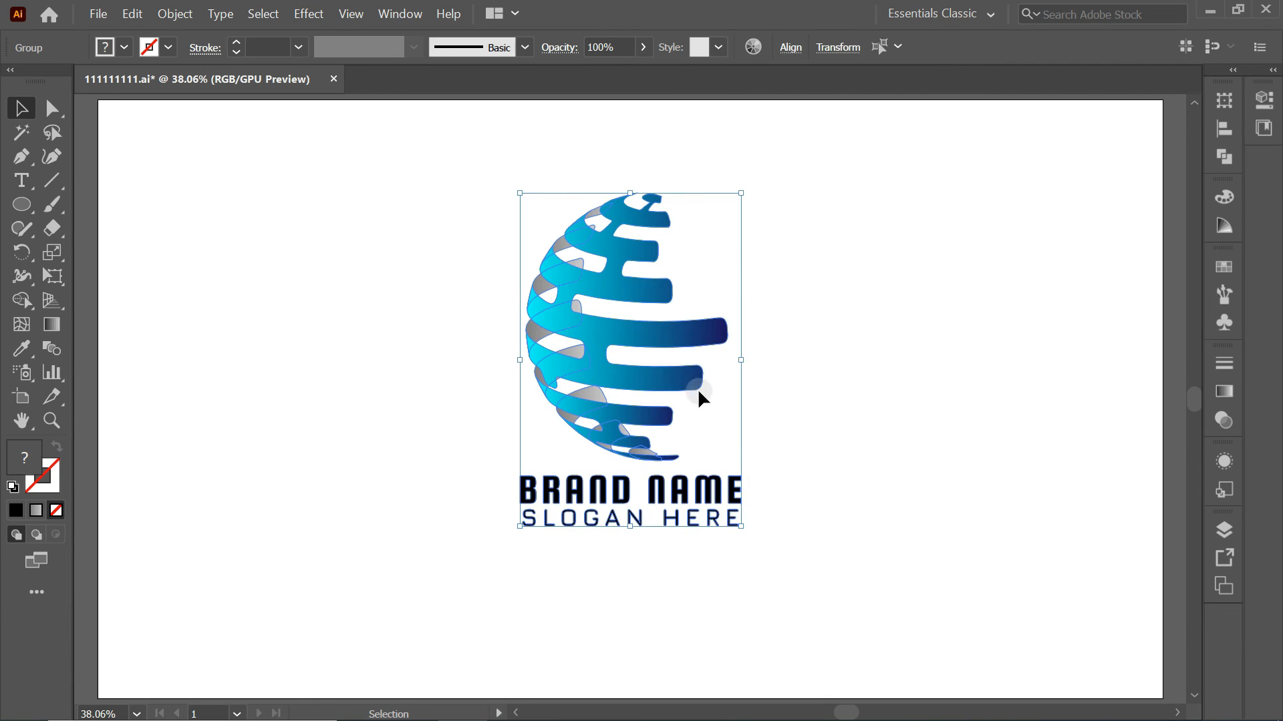
left_click(1222, 127)
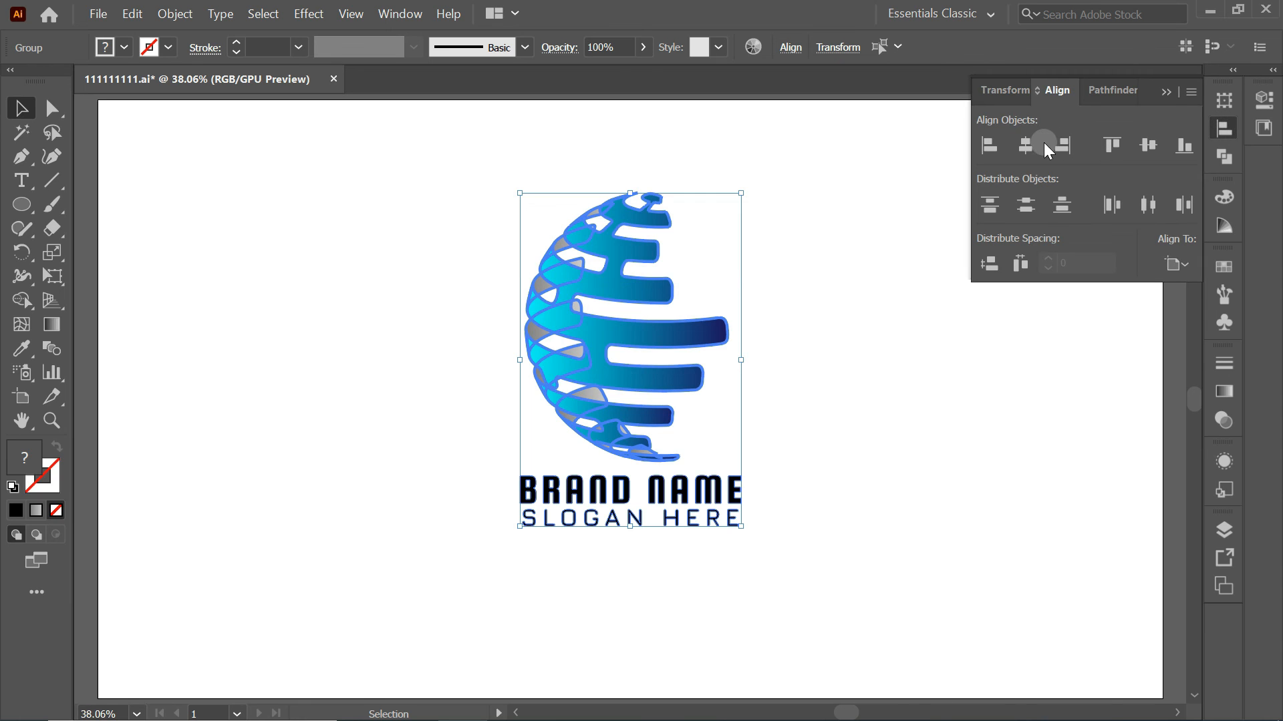
left_click(1033, 143)
right_click(615, 222)
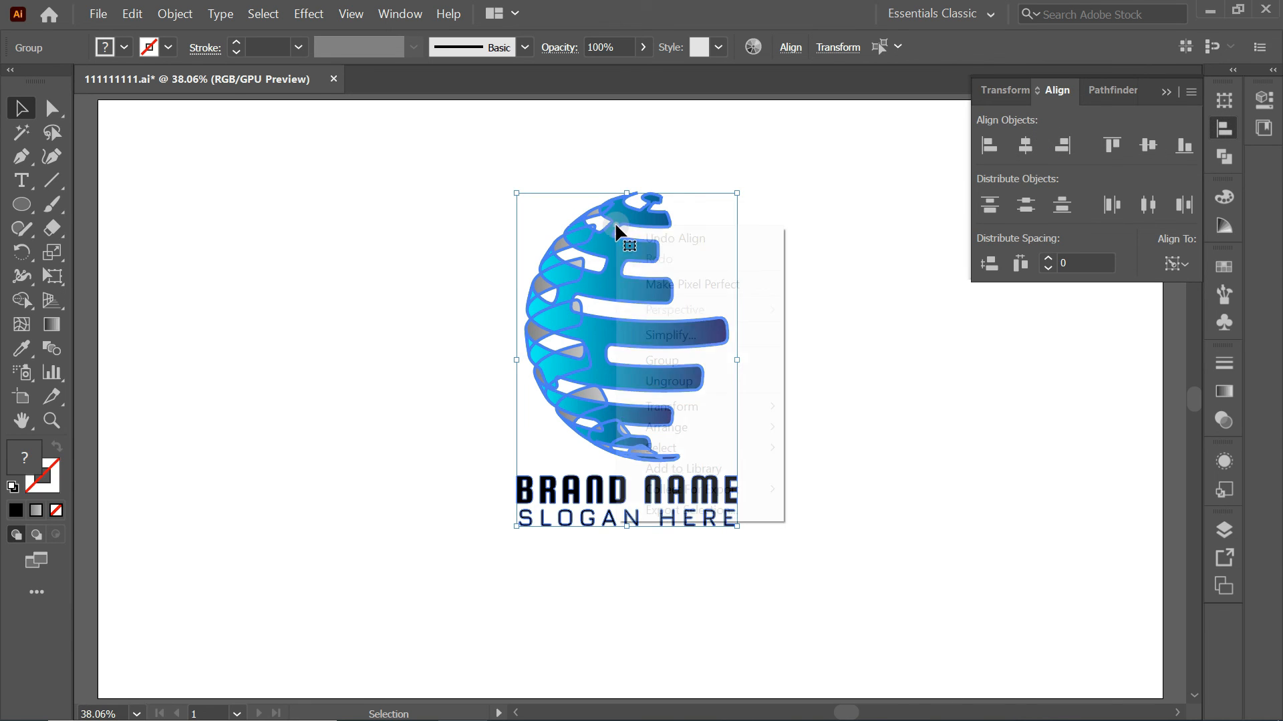
left_click(663, 360)
left_click(1166, 91)
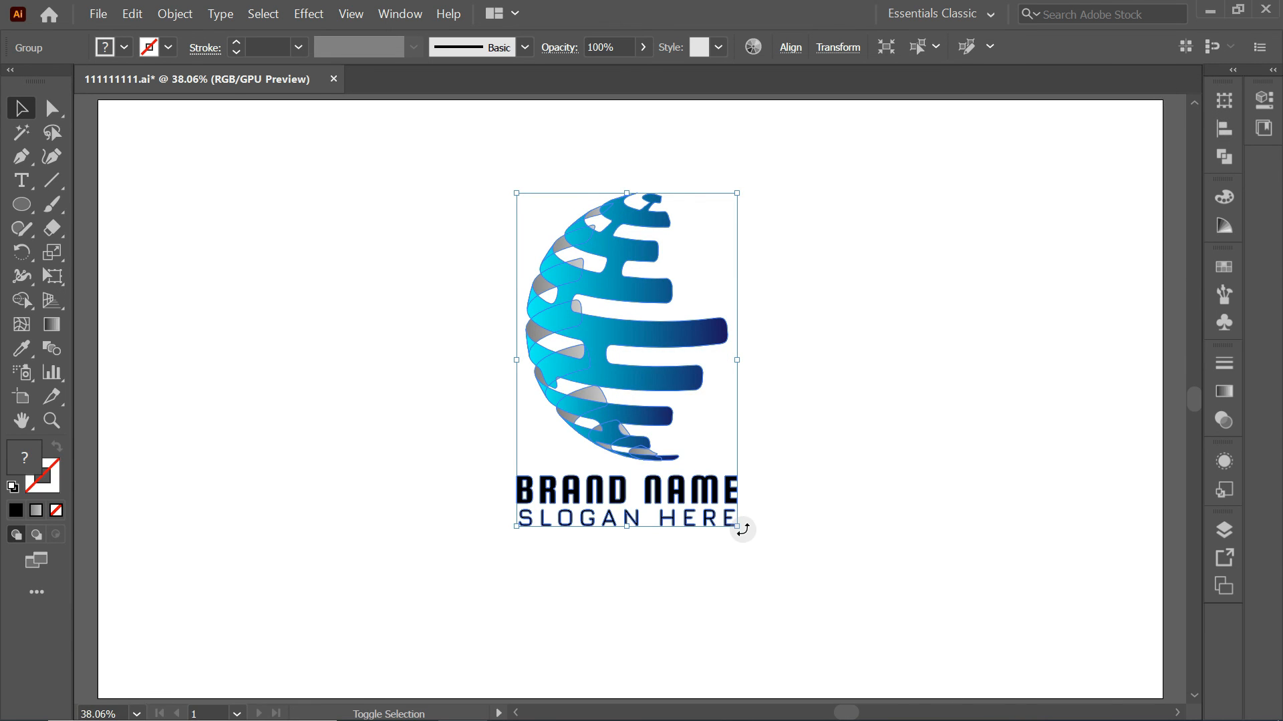
Enlarge the grouped logo to about 1.4 times its size and center it horizontally and vertically on the artboard
left_click_drag(736, 526, 1012, 670)
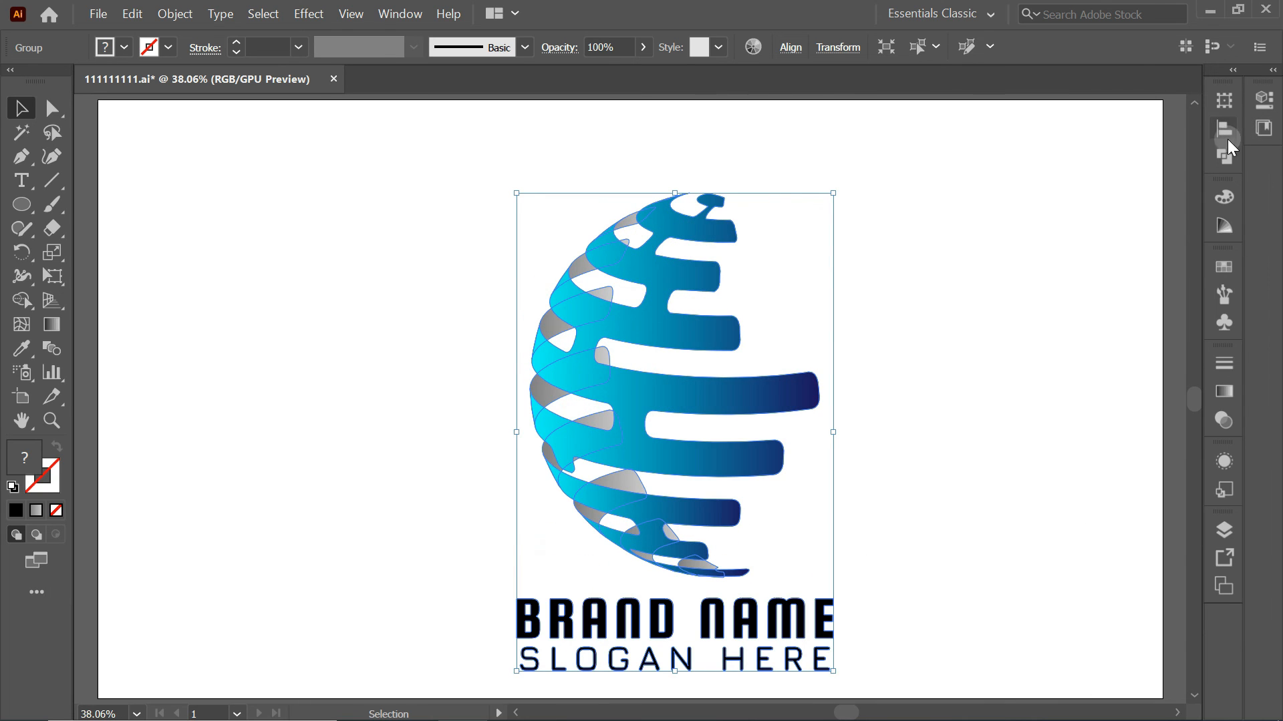
left_click(1224, 129)
left_click(1026, 145)
left_click(1149, 144)
left_click(1163, 96)
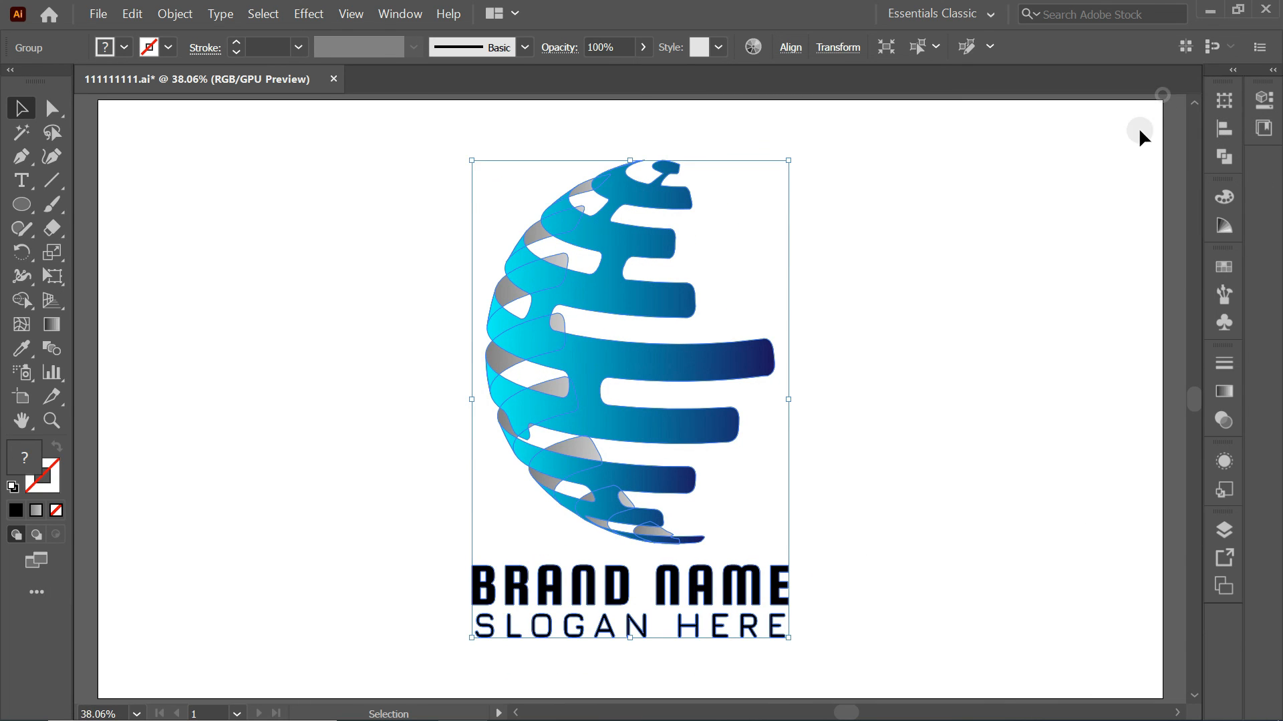
left_click(1003, 230)
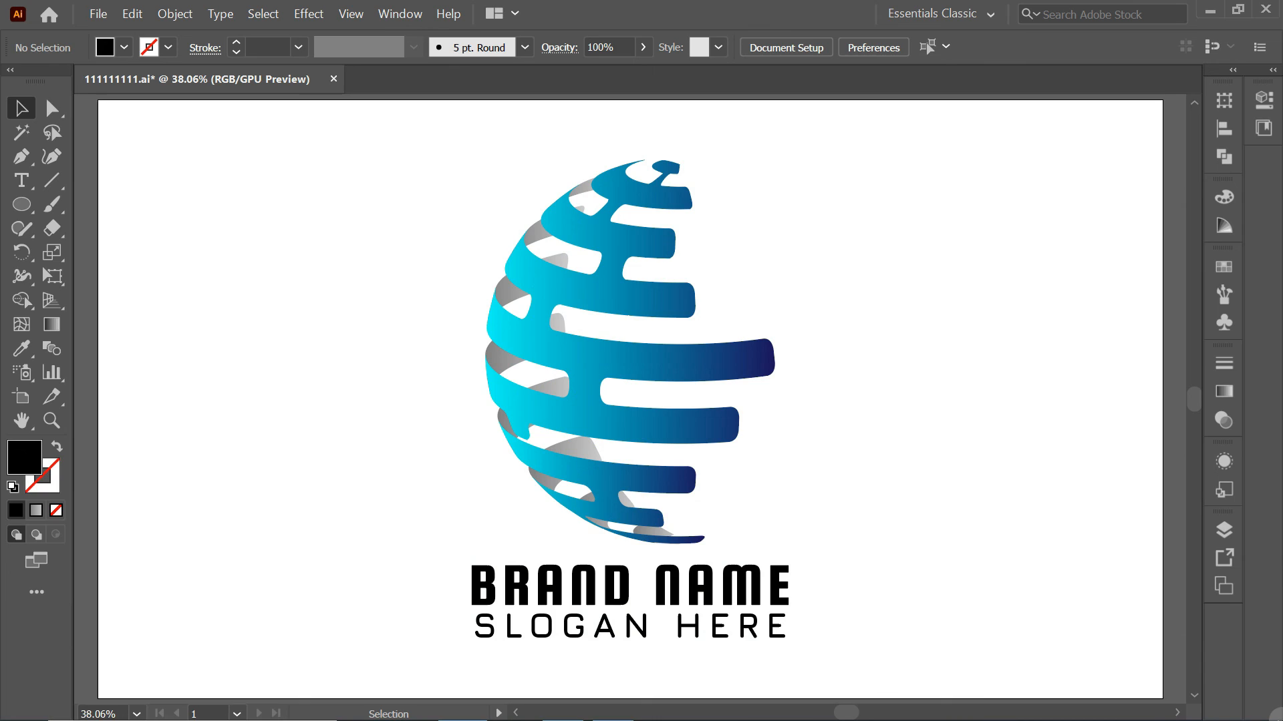